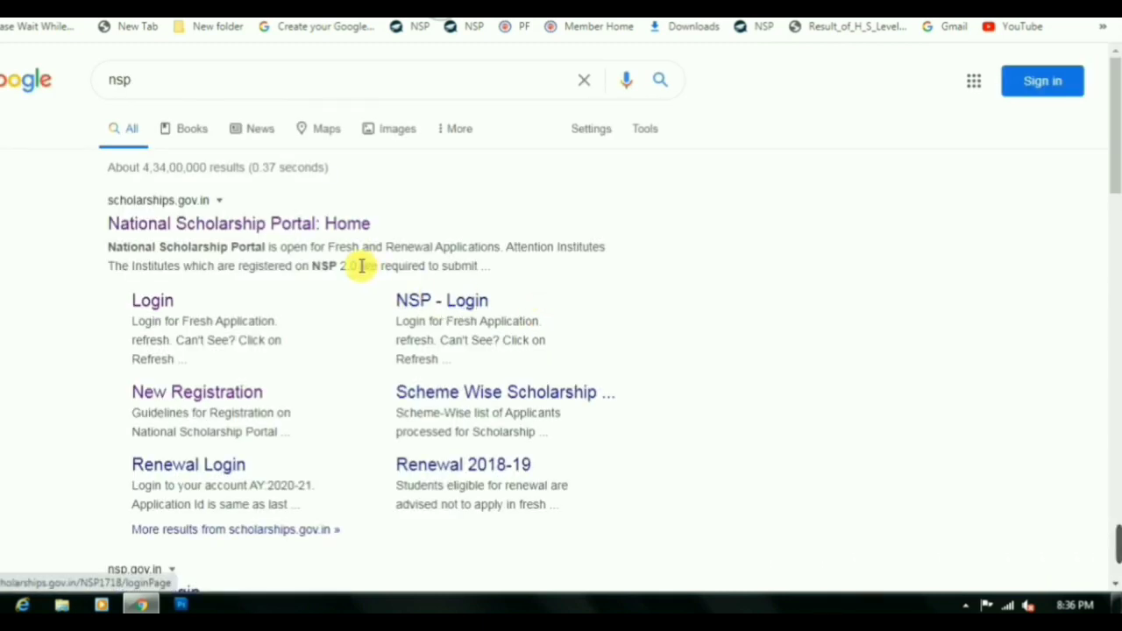
Open the National Scholarship Portal home page and expand Assam under State Schemes
{"action": "left_click", "coordinate": [231, 230]}
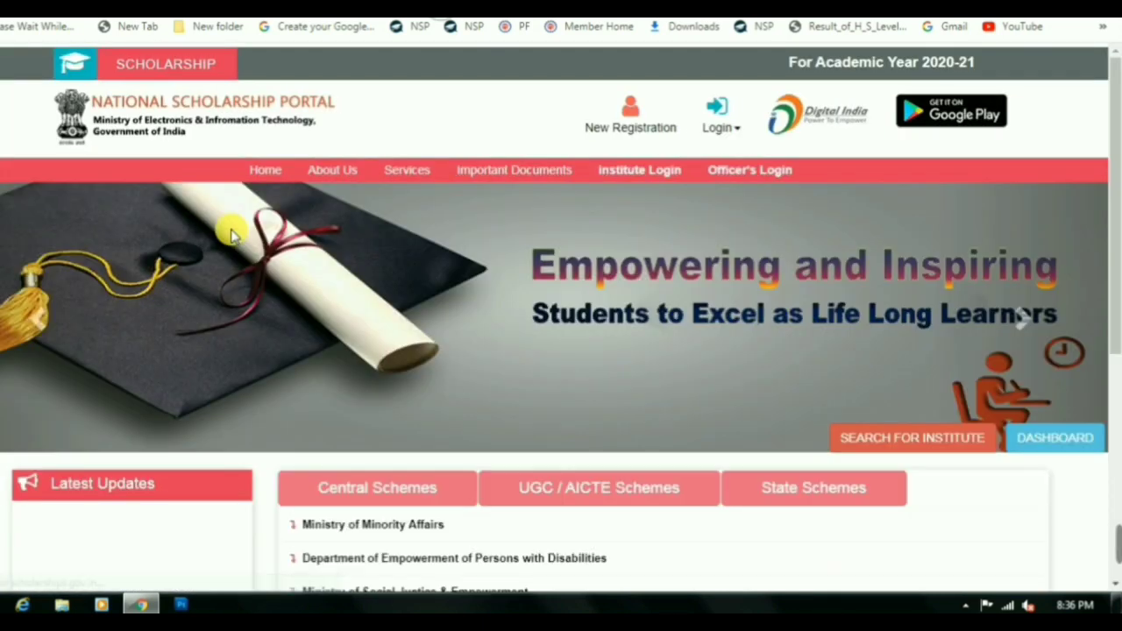
{"action": "scroll", "coordinate": [839, 246], "scroll_direction": "down", "scroll_amount": 2}
{"action": "scroll", "coordinate": [839, 246], "scroll_direction": "down", "scroll_amount": 2}
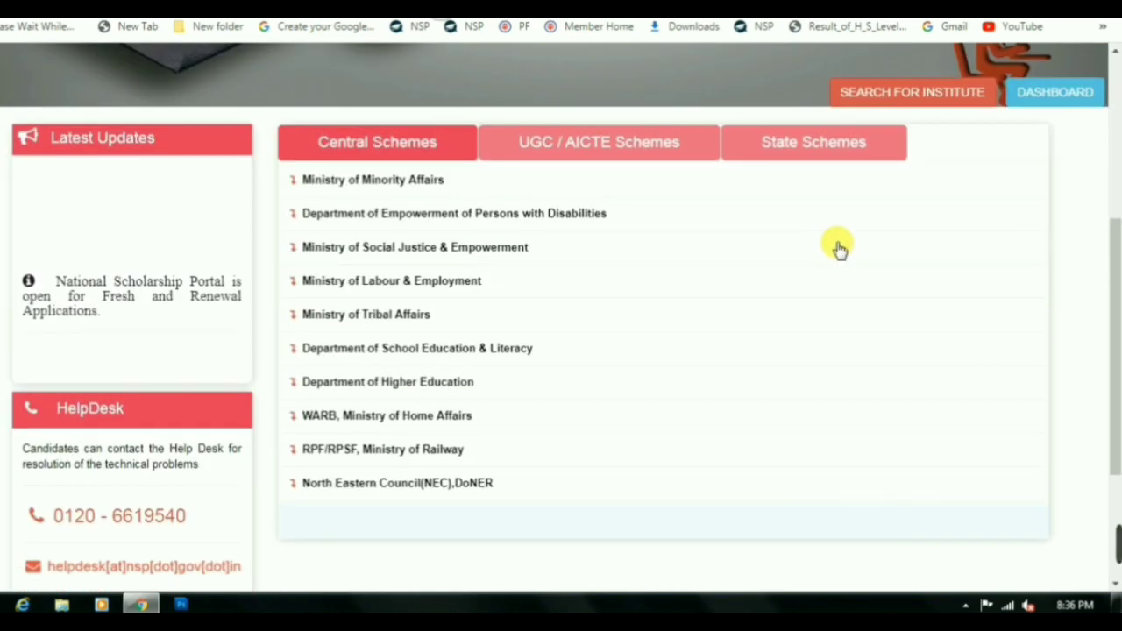
{"action": "left_click", "coordinate": [812, 156]}
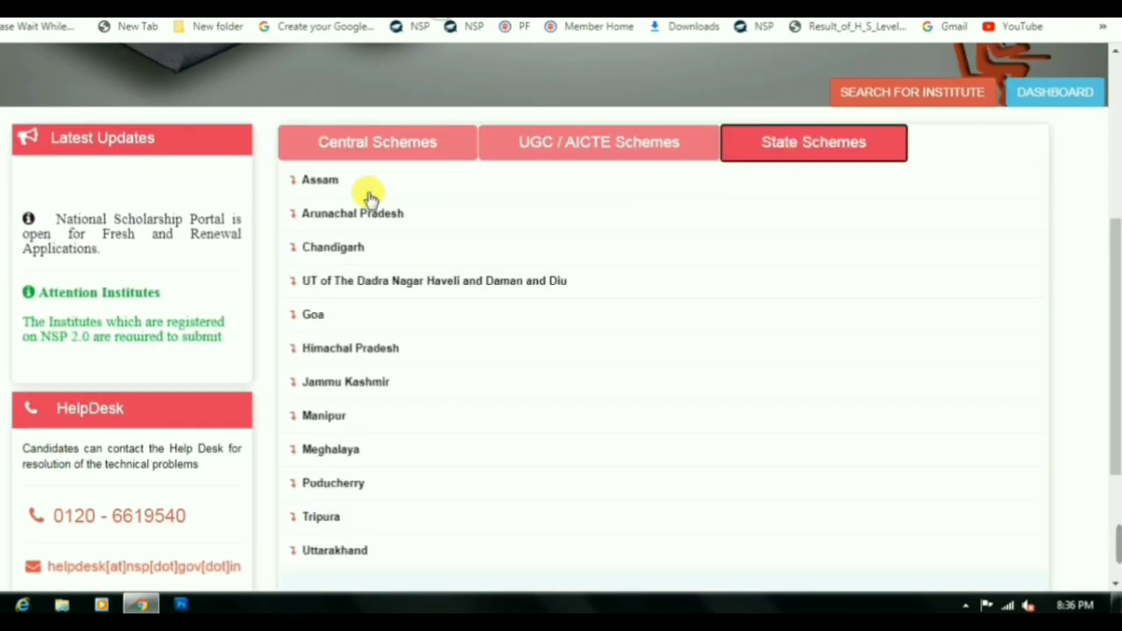
{"action": "left_click", "coordinate": [337, 181]}
Review Assam's schemes: SC pre-matric and post-matric open till 30-10-2020, others closed 30-06-2020
{"action": "scroll", "coordinate": [514, 250], "scroll_direction": "down", "scroll_amount": 1}
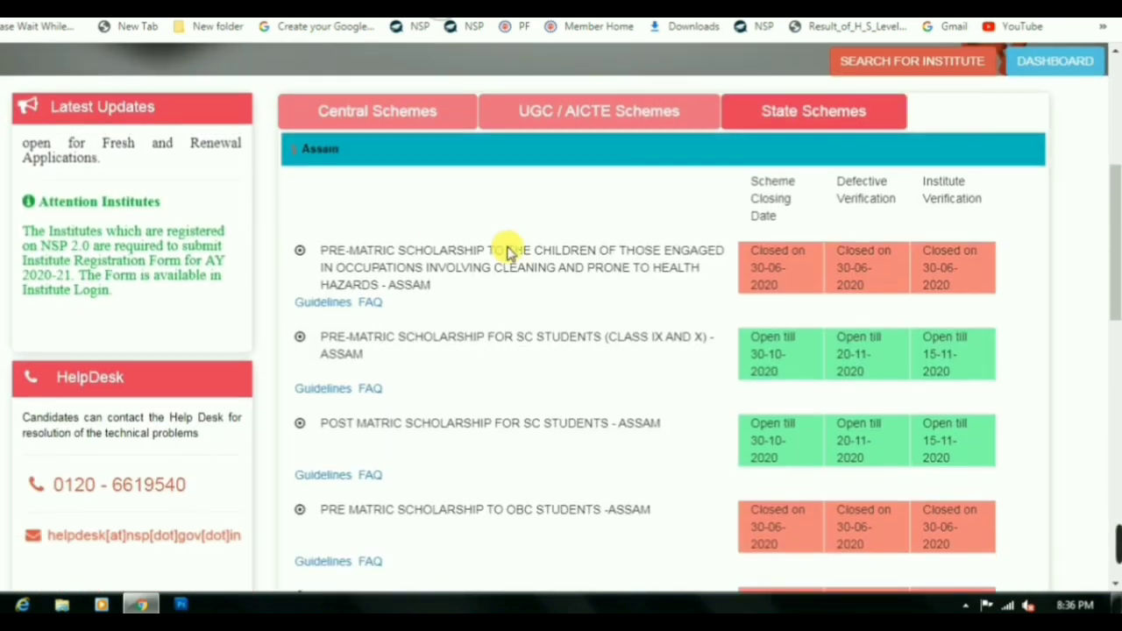
{"action": "double_click", "coordinate": [322, 282]}
{"action": "left_click_drag", "start_coordinate": [361, 285], "coordinate": [799, 282]}
{"action": "left_click_drag", "start_coordinate": [321, 369], "coordinate": [614, 369]}
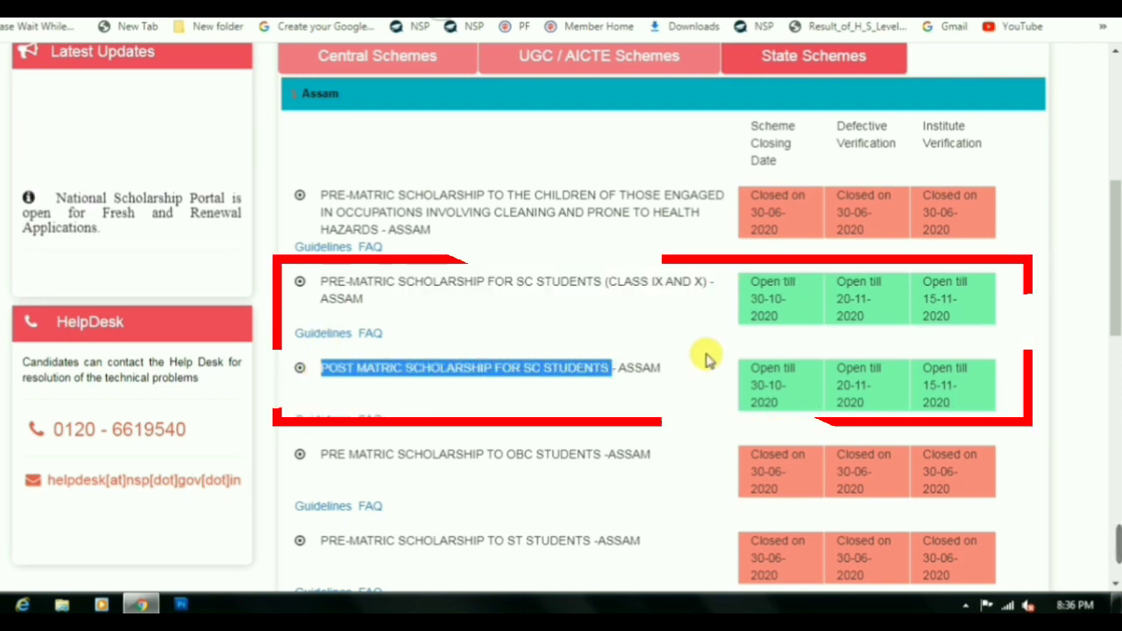
{"action": "scroll", "coordinate": [656, 395], "scroll_direction": "down", "scroll_amount": 2}
{"action": "left_click_drag", "start_coordinate": [320, 281], "coordinate": [613, 282]}
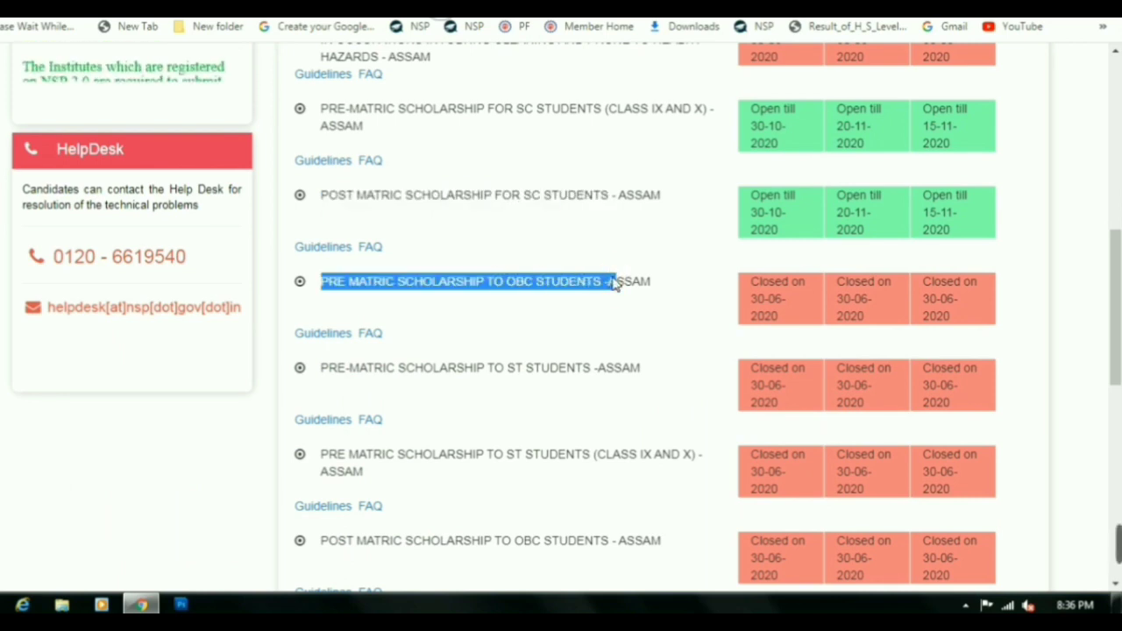
{"action": "left_click_drag", "start_coordinate": [484, 368], "coordinate": [596, 369]}
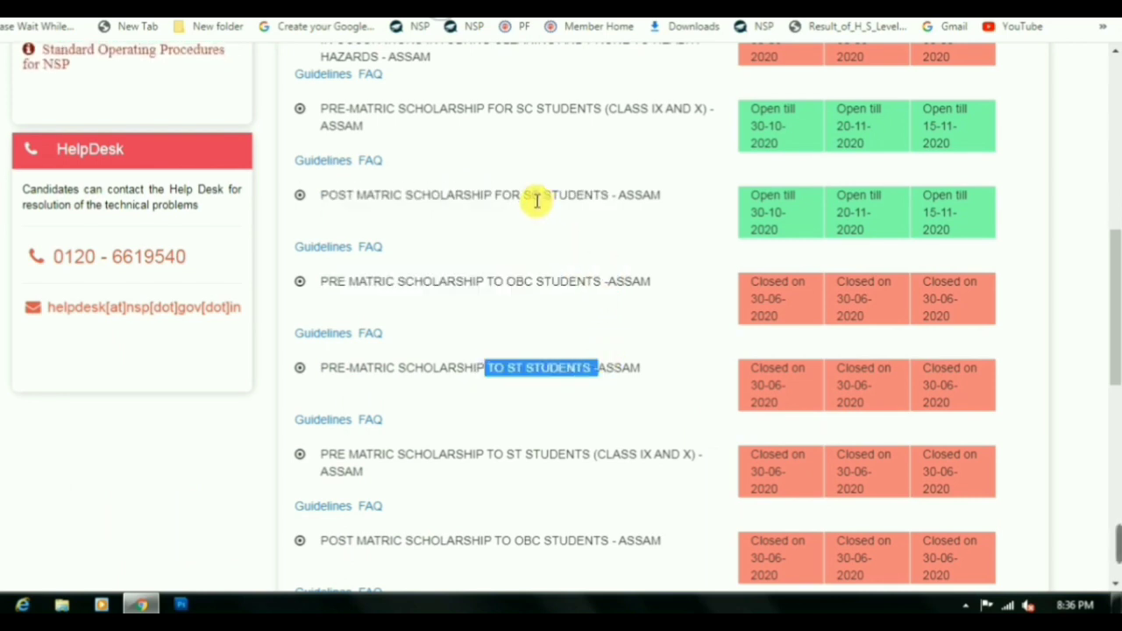
{"action": "left_click_drag", "start_coordinate": [544, 194], "coordinate": [473, 194]}
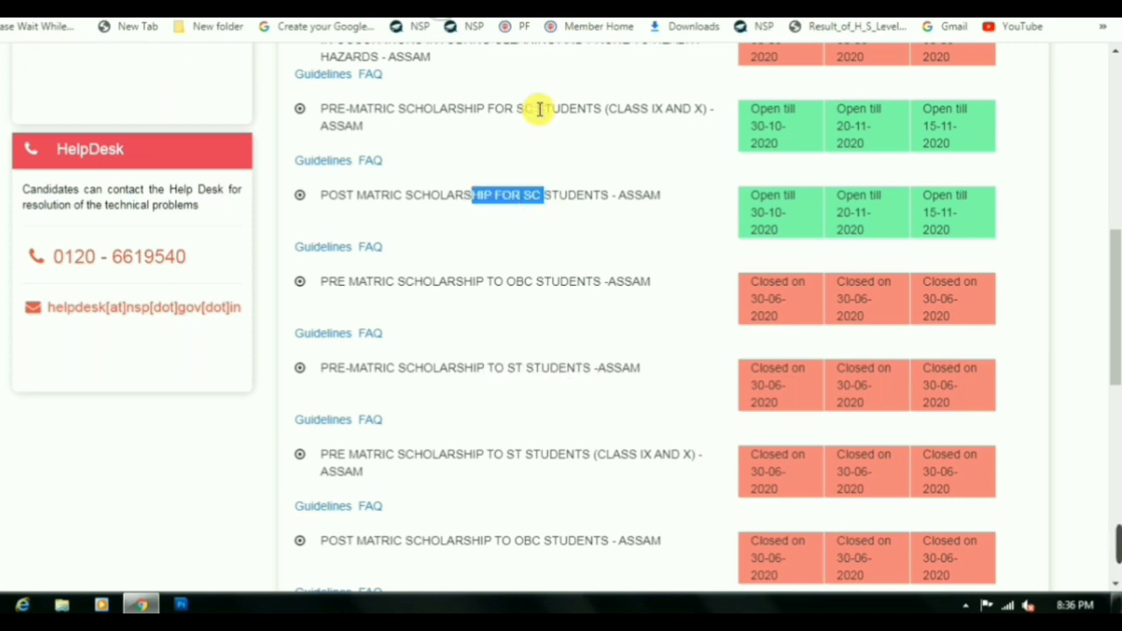
{"action": "scroll", "coordinate": [533, 113], "scroll_direction": "up", "scroll_amount": 3}
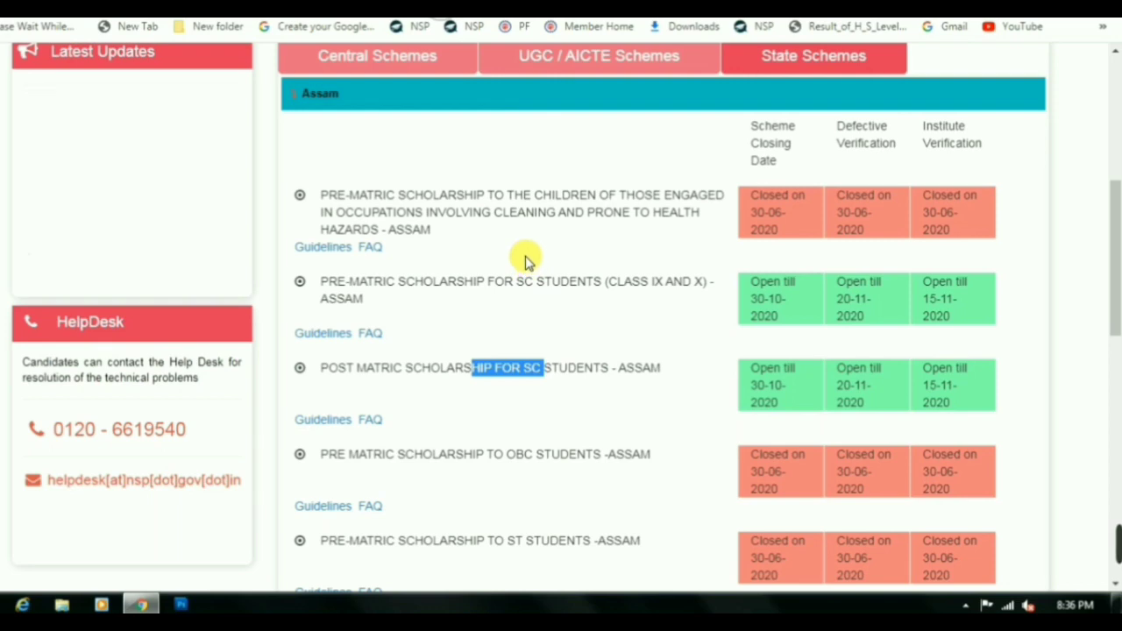
{"action": "scroll", "coordinate": [529, 254], "scroll_direction": "down", "scroll_amount": 2}
{"action": "scroll", "coordinate": [526, 243], "scroll_direction": "up", "scroll_amount": 9}
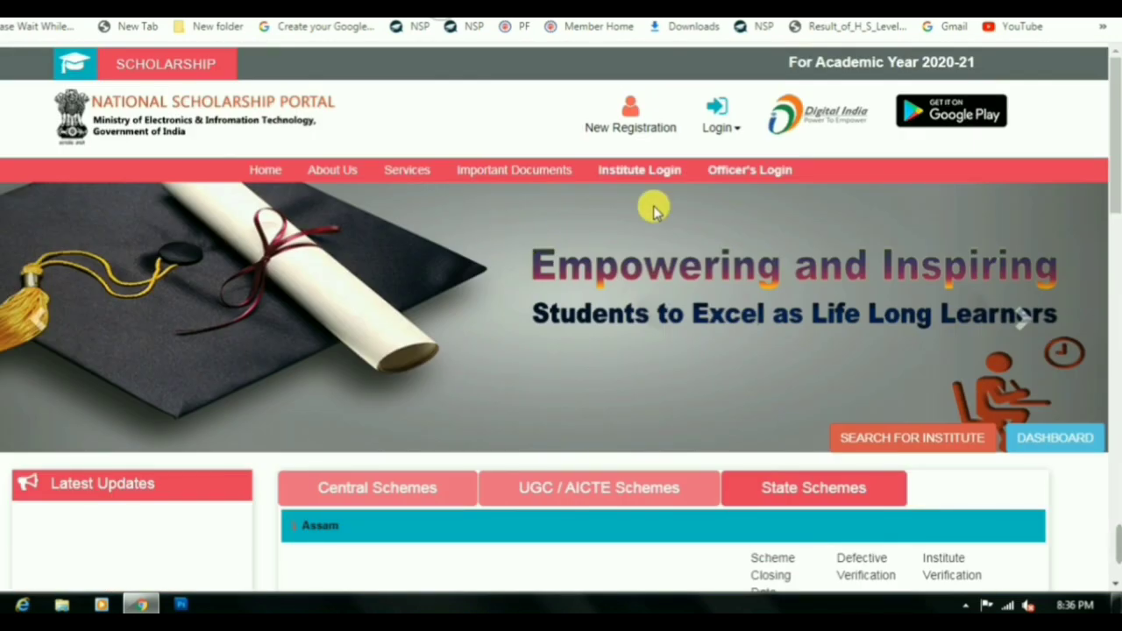
Go to New Registration and load the Guidelines for Registration page
{"action": "left_click", "coordinate": [633, 123]}
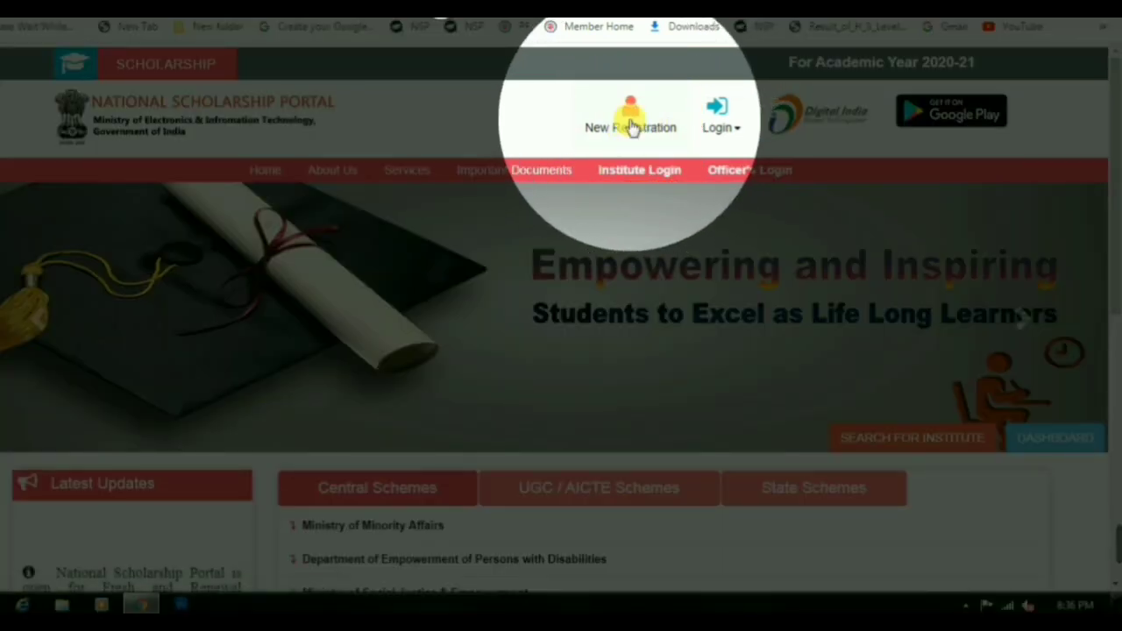
{"action": "left_click", "coordinate": [633, 127]}
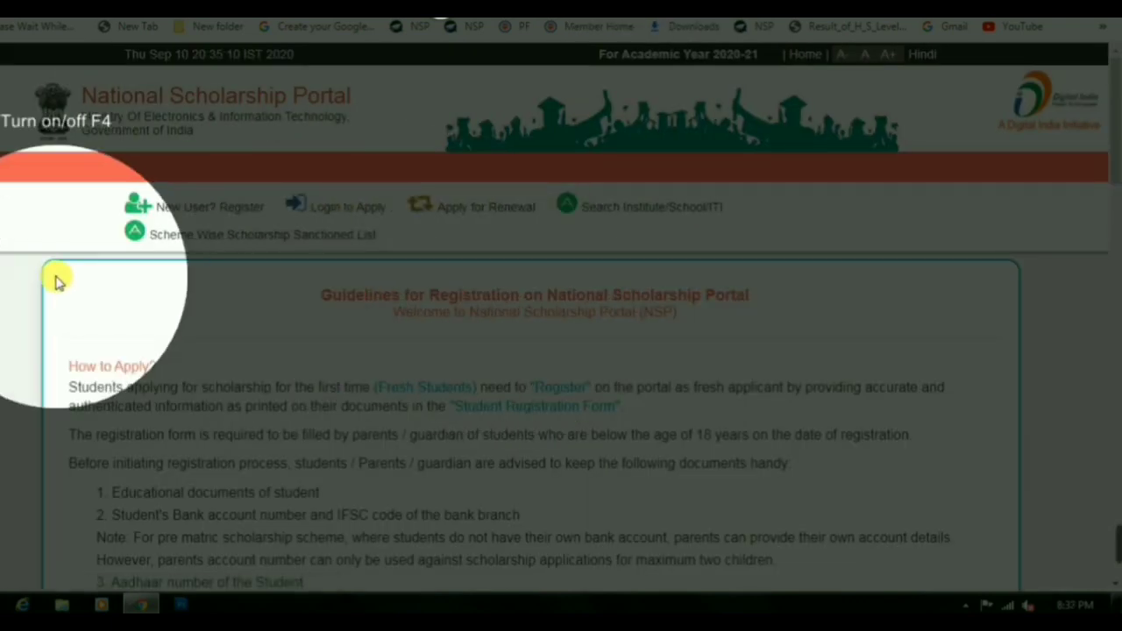
{"action": "scroll", "coordinate": [176, 175], "scroll_direction": "down", "scroll_amount": 15}
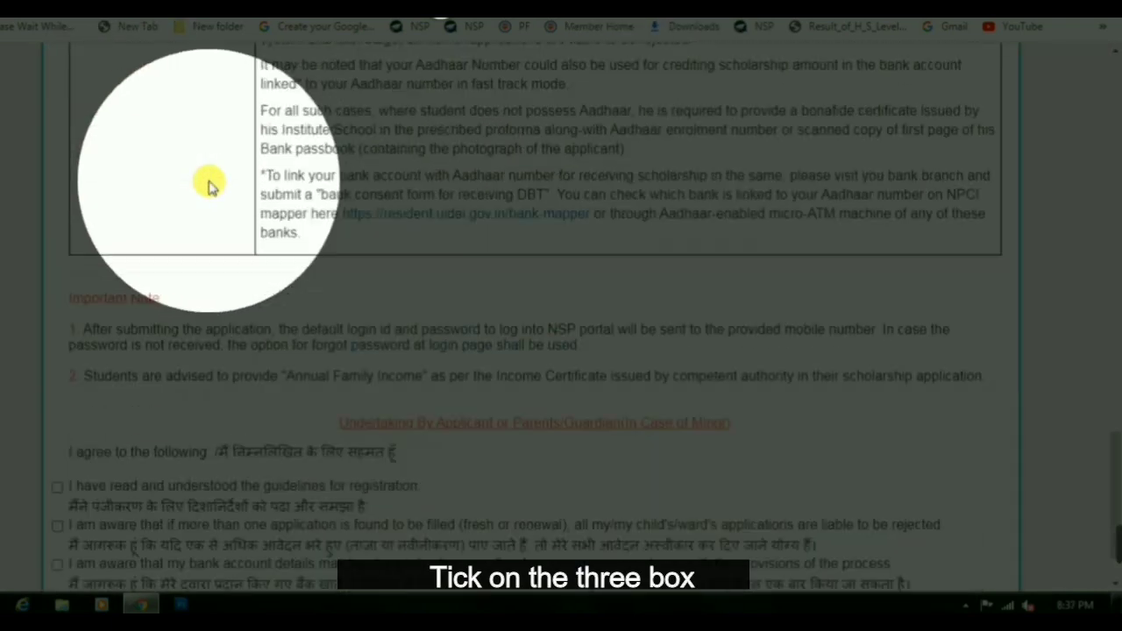
{"action": "scroll", "coordinate": [211, 184], "scroll_direction": "down", "scroll_amount": 1}
Agree to the undertaking declarations at the bottom of the guidelines
{"action": "left_click", "coordinate": [57, 413]}
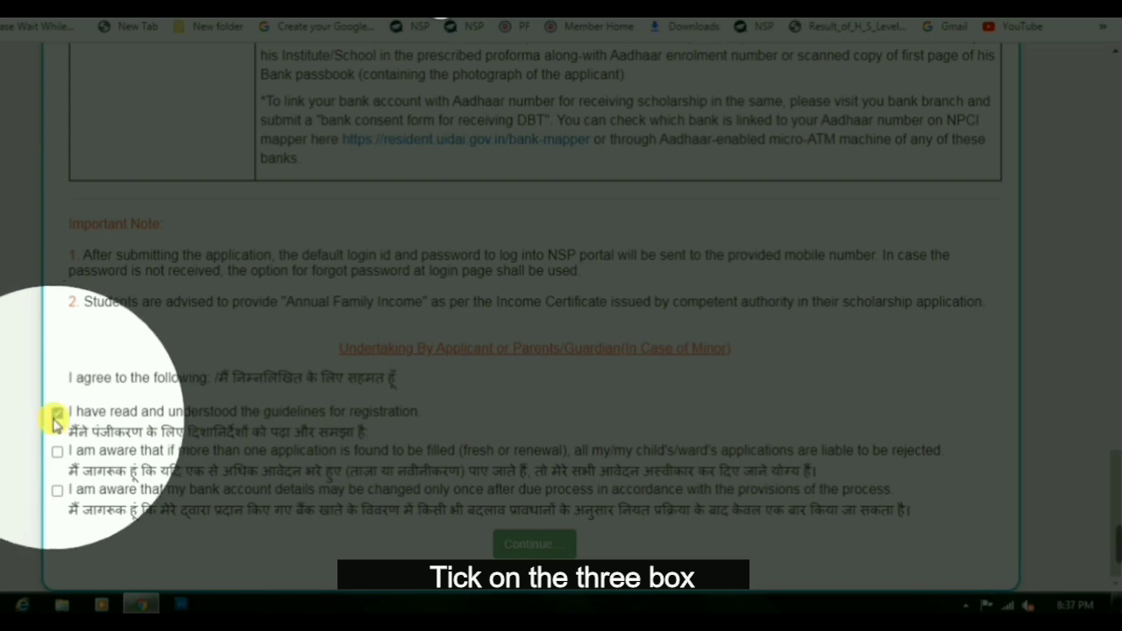
{"action": "left_click_drag", "start_coordinate": [340, 348], "coordinate": [691, 348]}
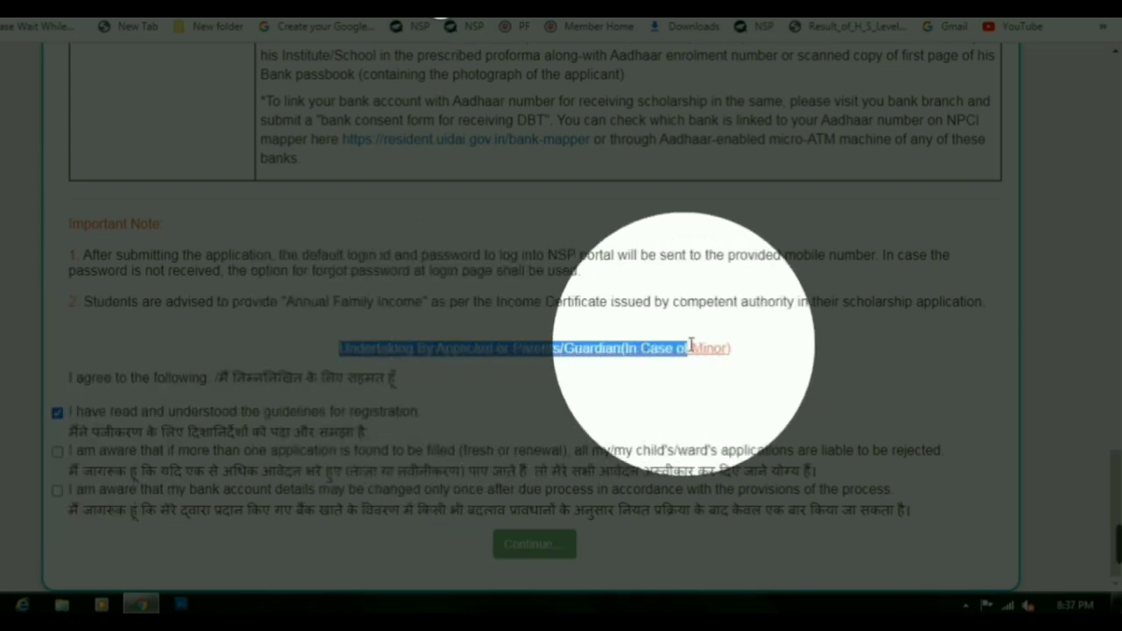
{"action": "left_click", "coordinate": [57, 451]}
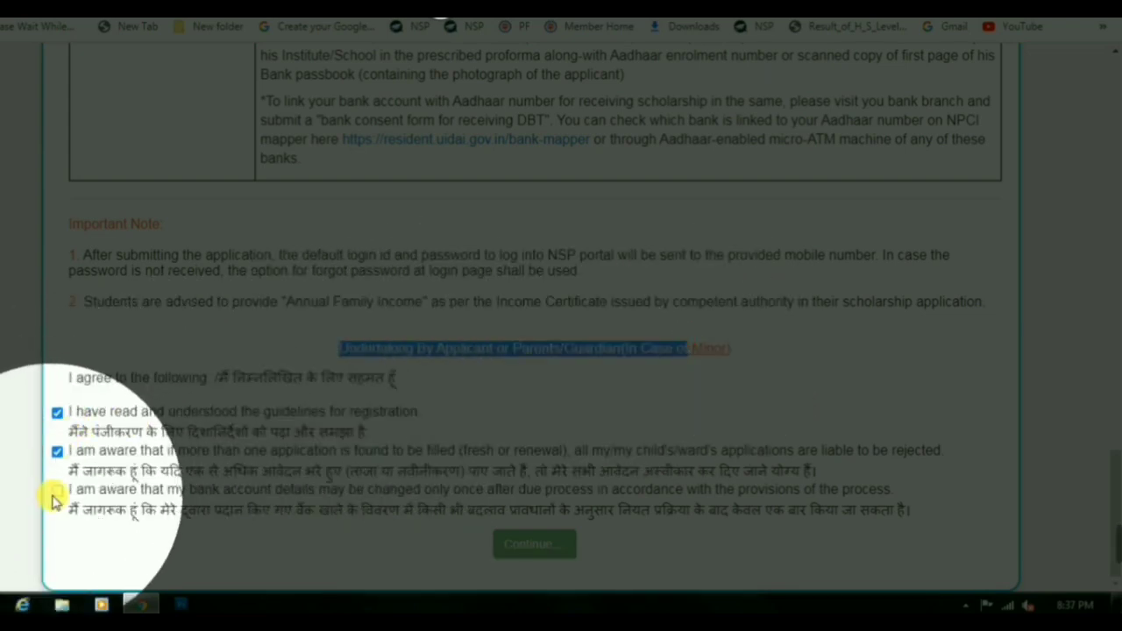
{"action": "left_click", "coordinate": [56, 491]}
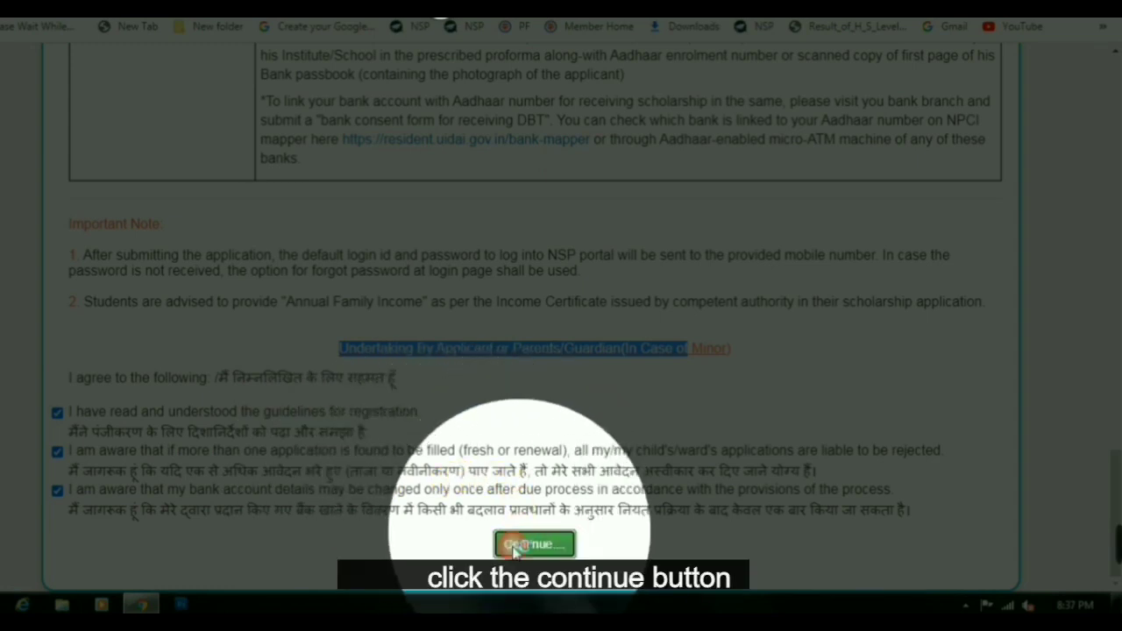
Continue to the Fresh Registration form for academic year 2020-21
{"action": "left_click", "coordinate": [516, 546]}
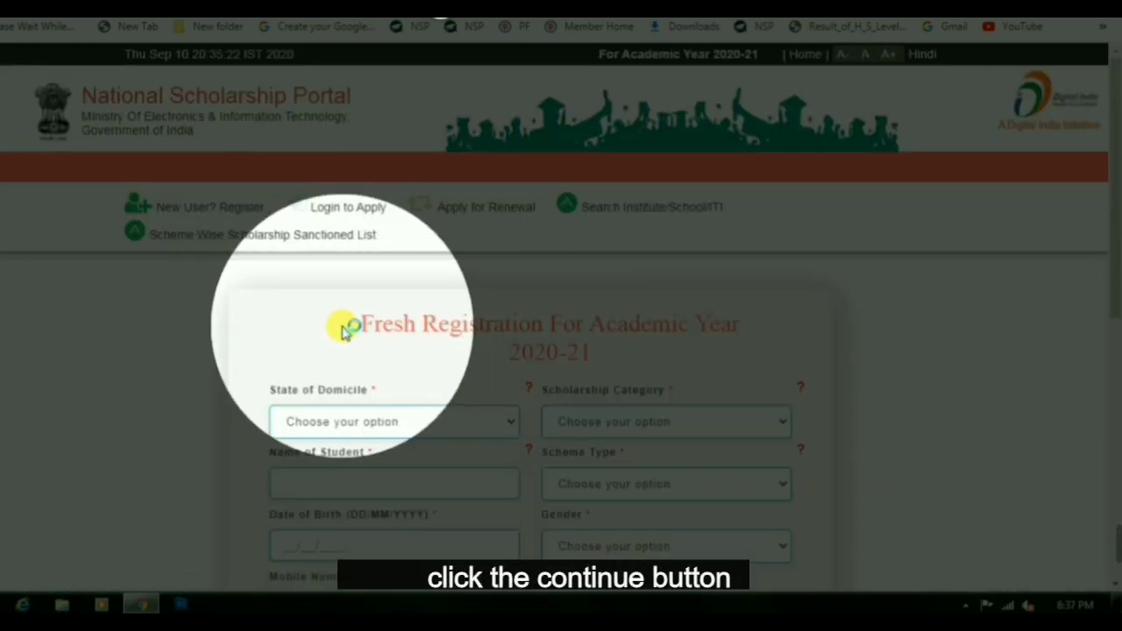
{"action": "left_click_drag", "start_coordinate": [359, 324], "coordinate": [714, 324]}
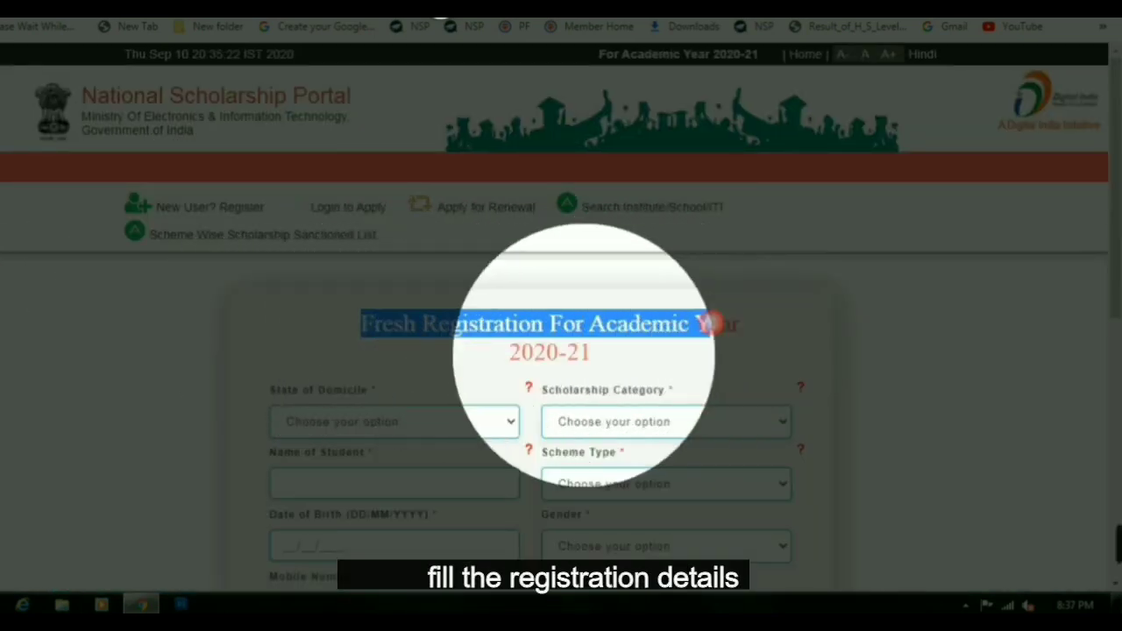
{"action": "left_click_drag", "start_coordinate": [533, 351], "coordinate": [583, 353]}
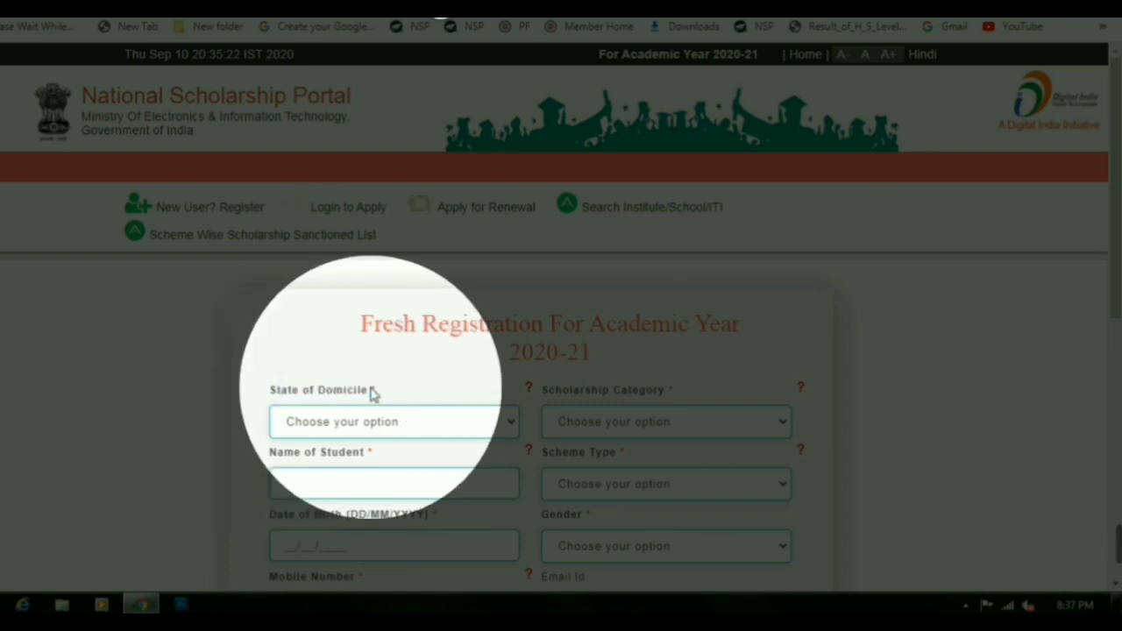
Set State of Domicile to ASSAM and Scholarship Category to Post Matric/Top Class/MCM
{"action": "left_click", "coordinate": [334, 419]}
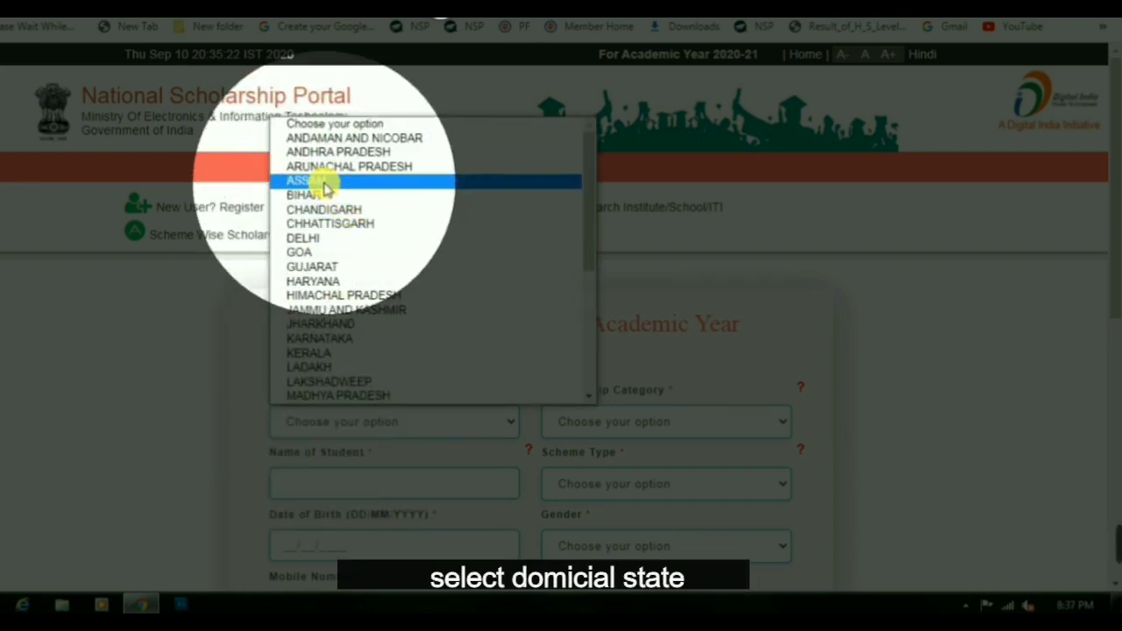
{"action": "left_click", "coordinate": [321, 180]}
{"action": "left_click", "coordinate": [649, 419]}
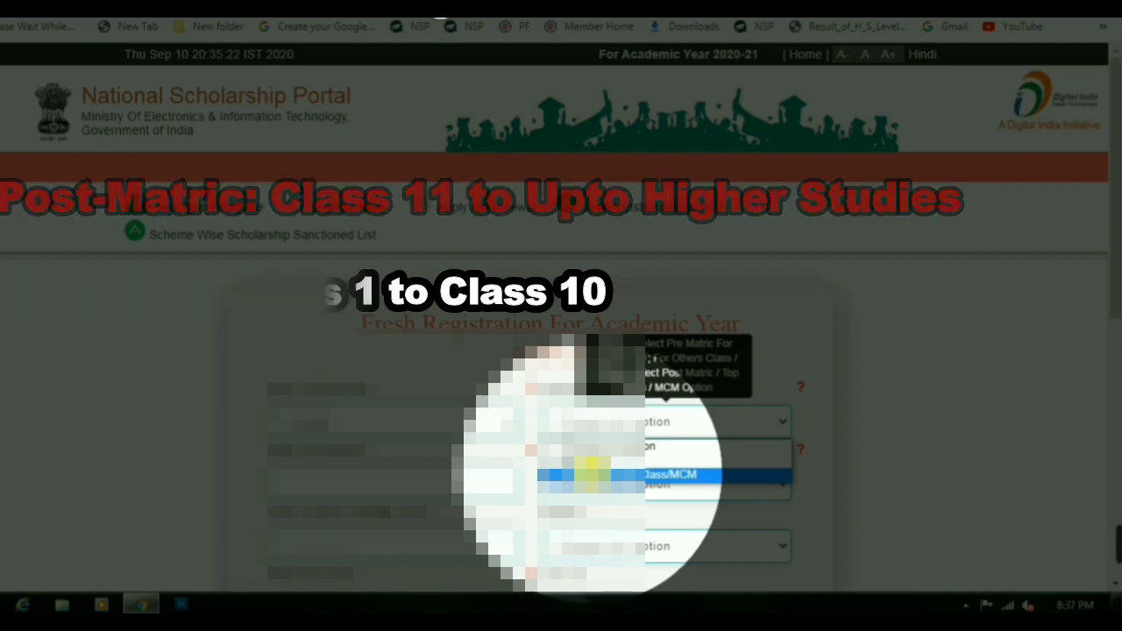
{"action": "left_click", "coordinate": [589, 475]}
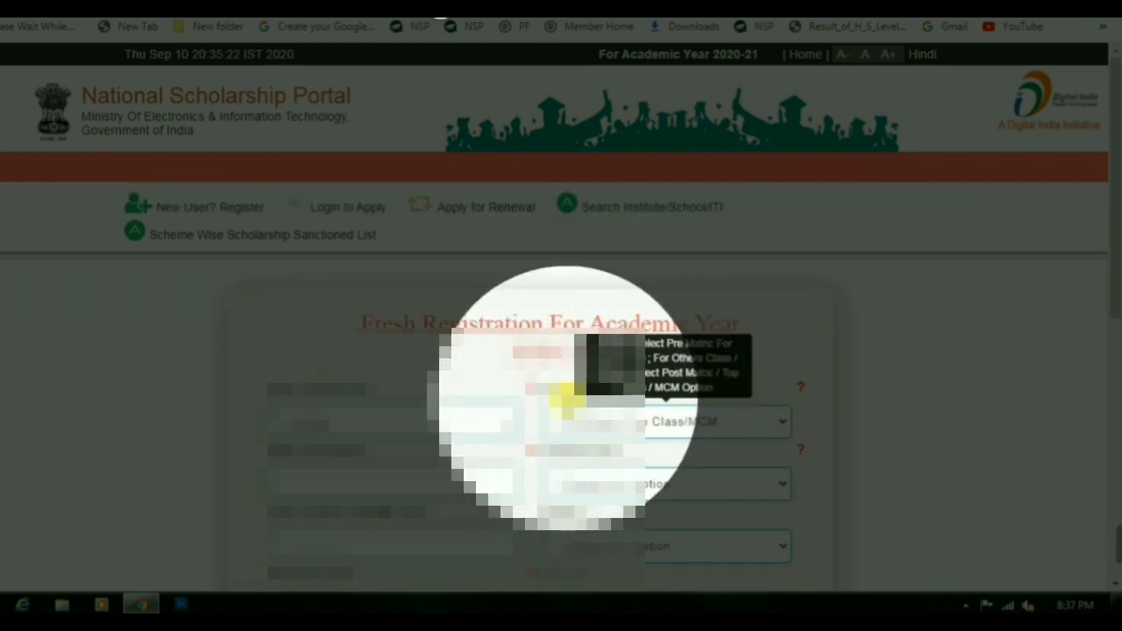
Enter the student's name in the registration form
{"action": "scroll", "coordinate": [341, 434], "scroll_direction": "down", "scroll_amount": 1}
{"action": "left_click", "coordinate": [298, 396]}
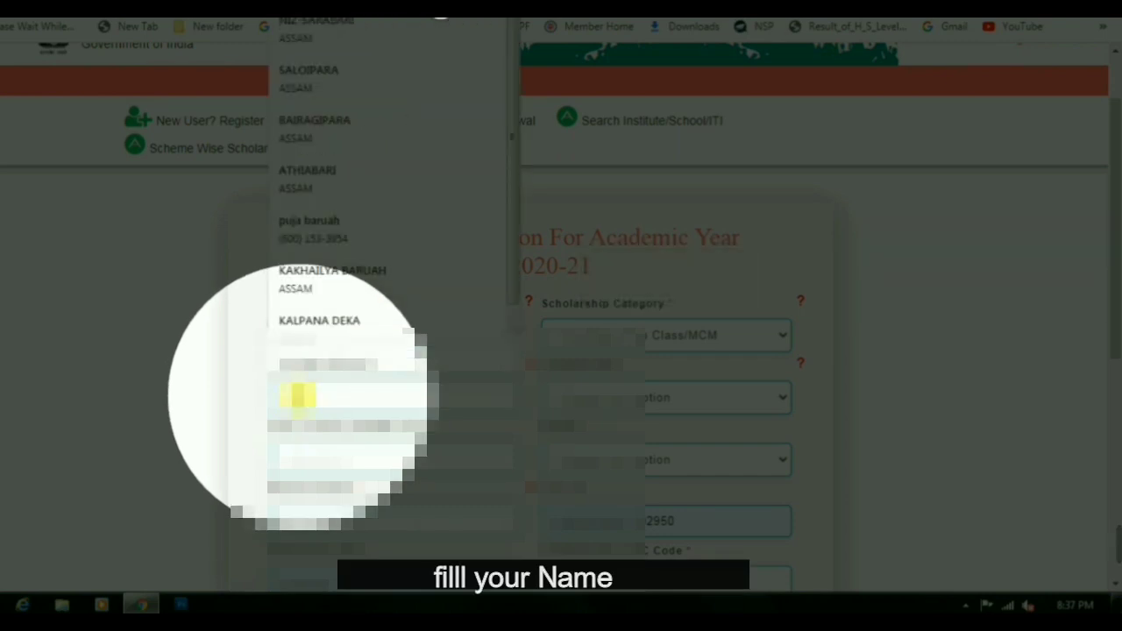
{"action": "left_click", "coordinate": [298, 396]}
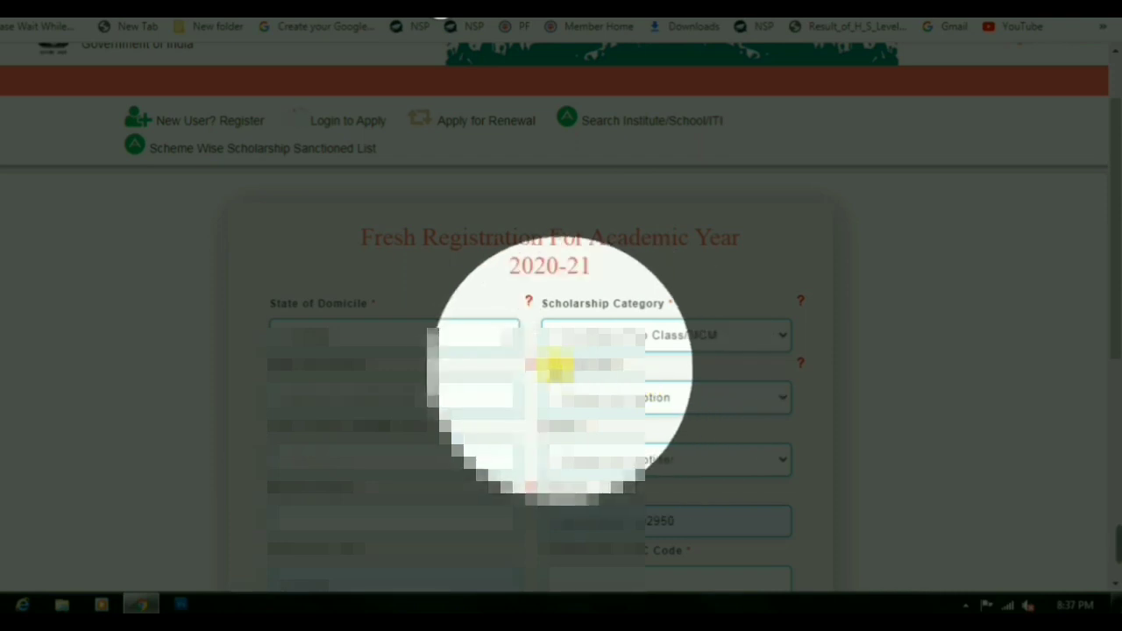
Set Scheme Type to Scholarship Scheme, enter the date of birth, and choose Female gender
{"action": "left_click", "coordinate": [593, 397]}
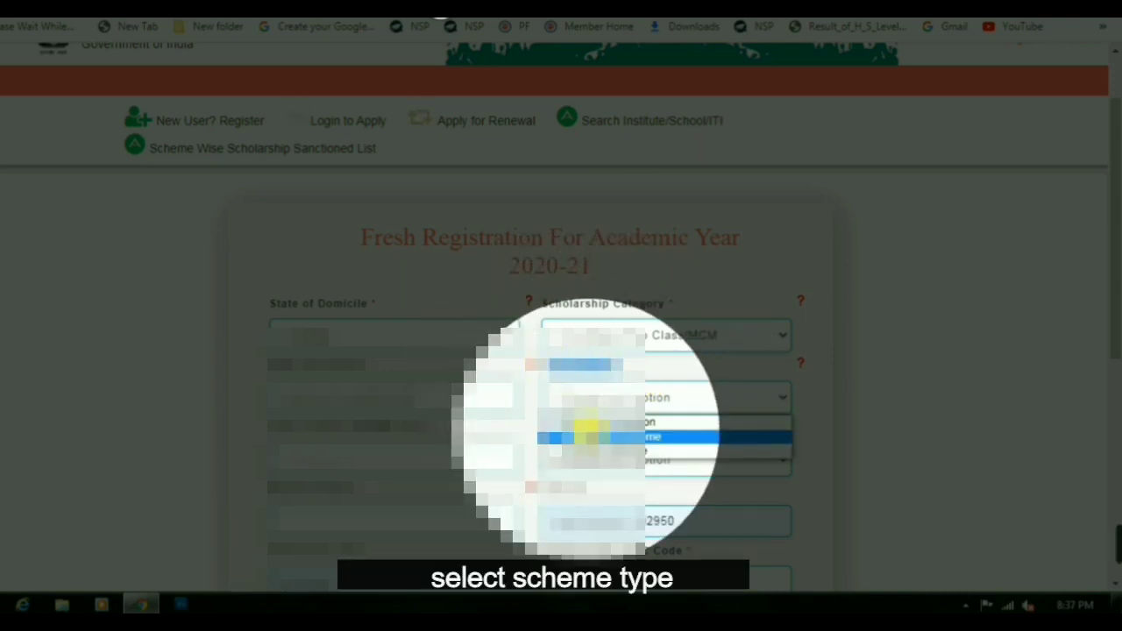
{"action": "left_click", "coordinate": [584, 430]}
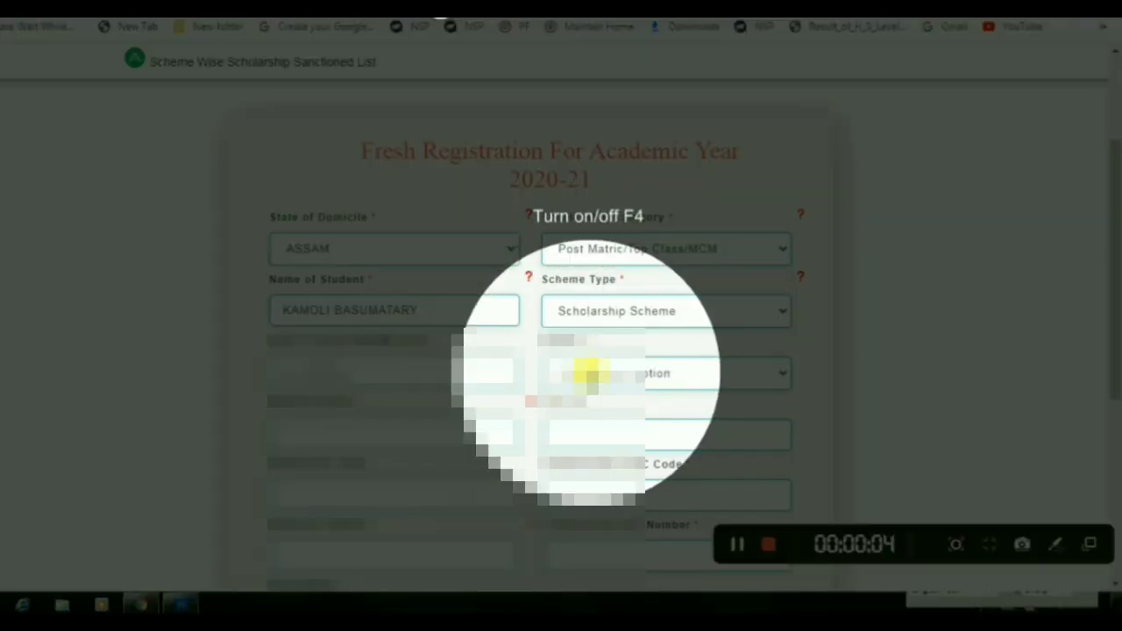
{"action": "left_click", "coordinate": [581, 371]}
{"action": "left_click", "coordinate": [579, 412]}
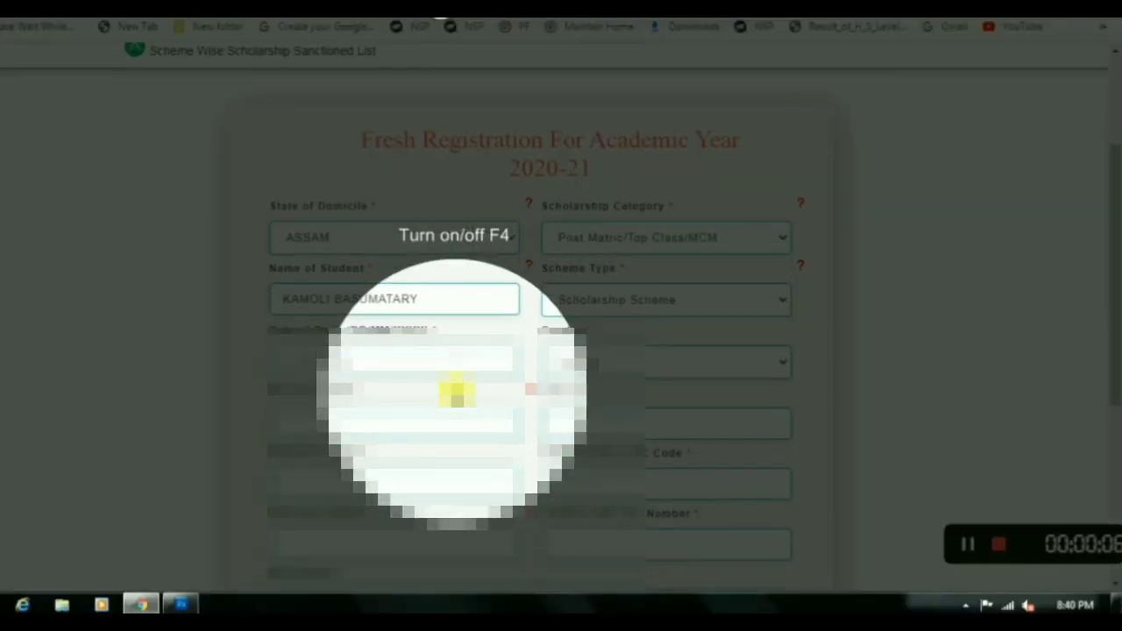
Enter the student's mobile number
{"action": "scroll", "coordinate": [453, 394], "scroll_direction": "down", "scroll_amount": 1}
{"action": "left_click_drag", "start_coordinate": [269, 318], "coordinate": [374, 322]}
{"action": "left_click", "coordinate": [334, 349]}
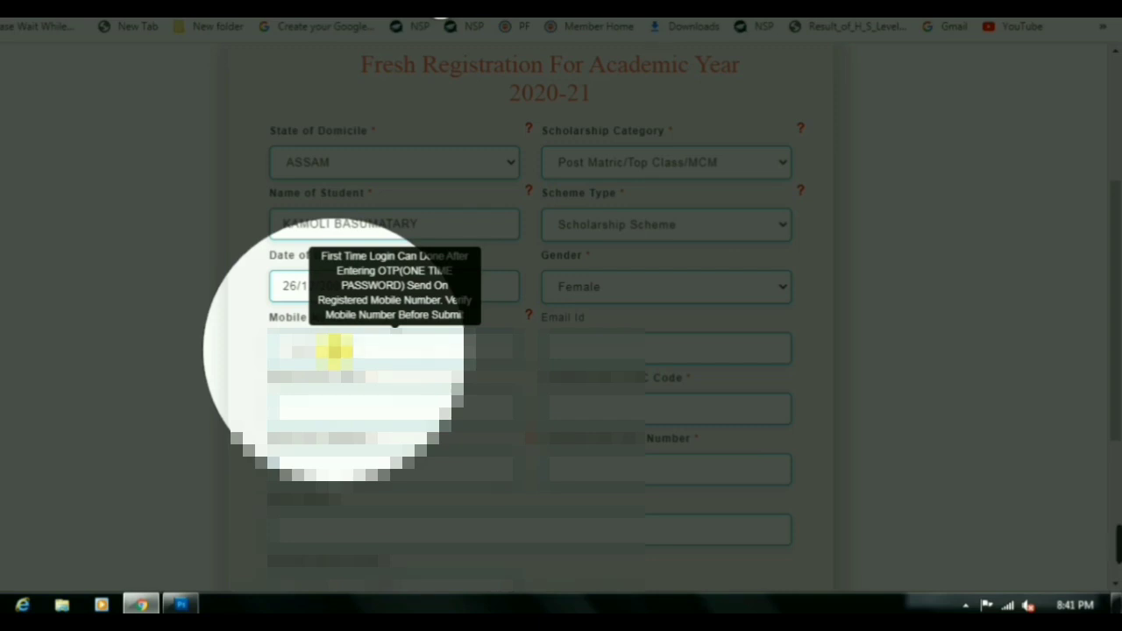
Fill in the e-mail, bank IFSC code and account number, showing STATE BANK OF INDIA
{"action": "triple_click", "coordinate": [578, 319]}
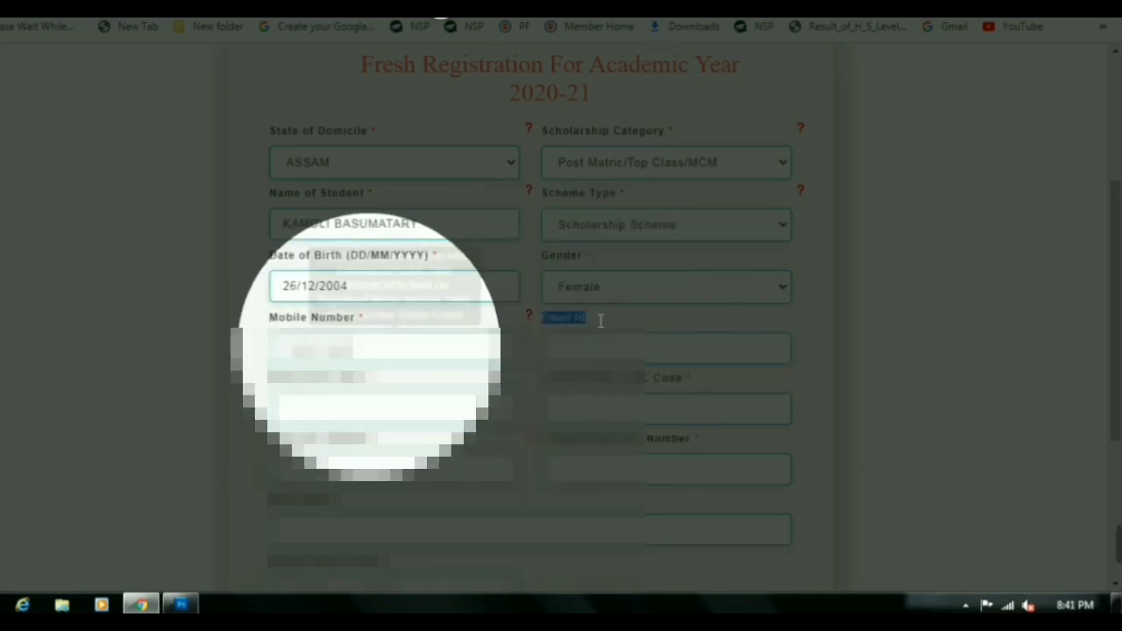
{"action": "left_click", "coordinate": [365, 348]}
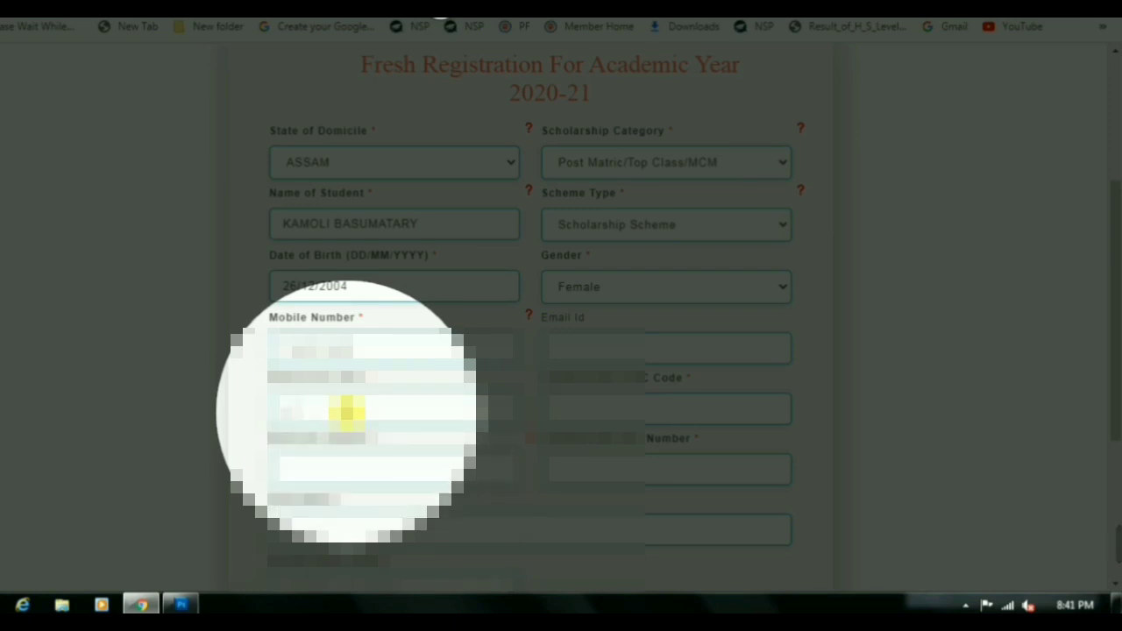
{"action": "left_click", "coordinate": [348, 411]}
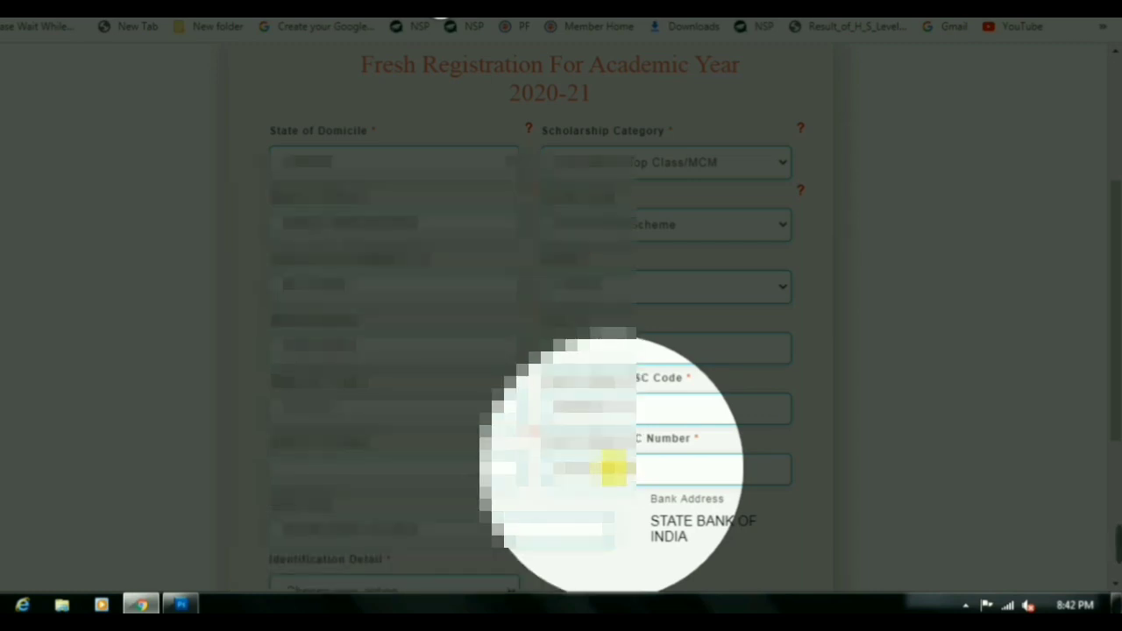
{"action": "left_click", "coordinate": [443, 480]}
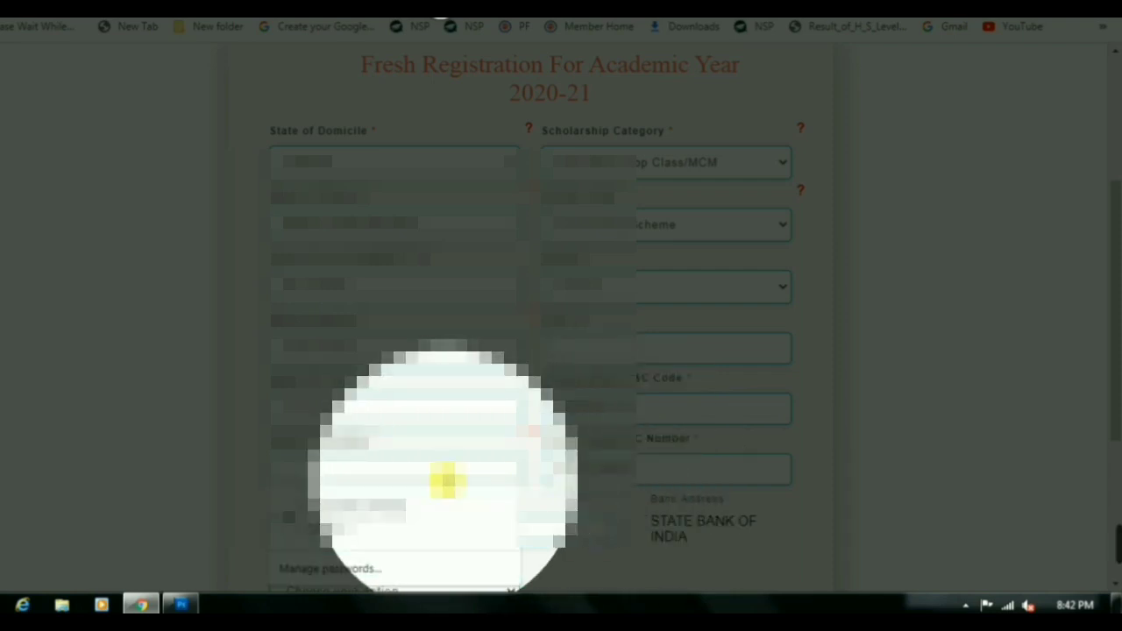
{"action": "left_click", "coordinate": [445, 480]}
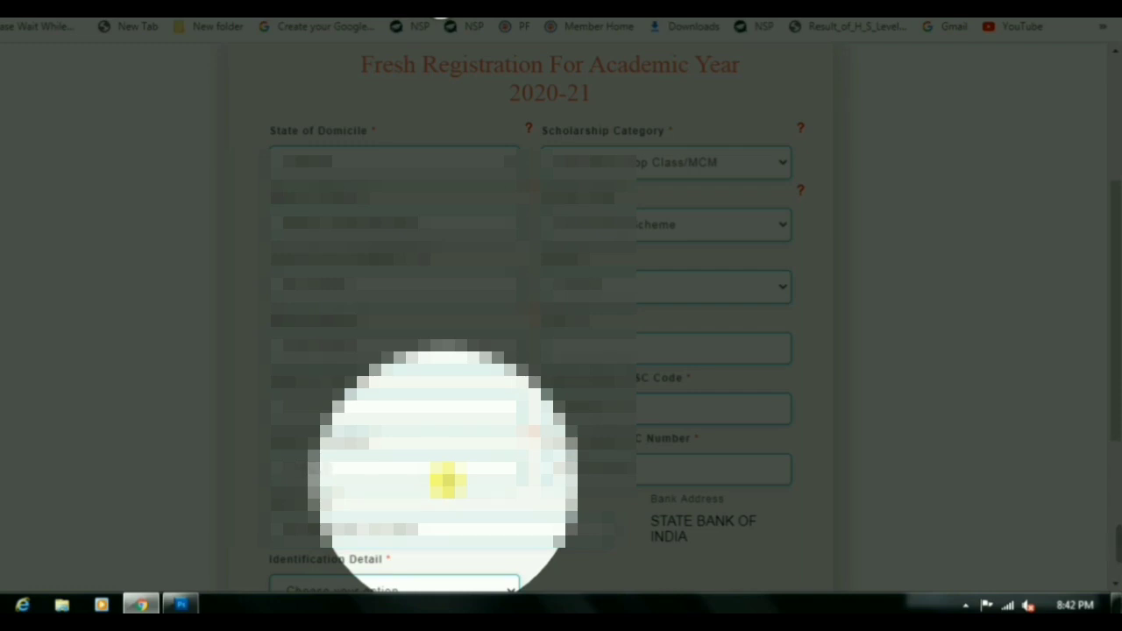
Choose the identification type and enter the identification details
{"action": "scroll", "coordinate": [902, 413], "scroll_direction": "down", "scroll_amount": 2}
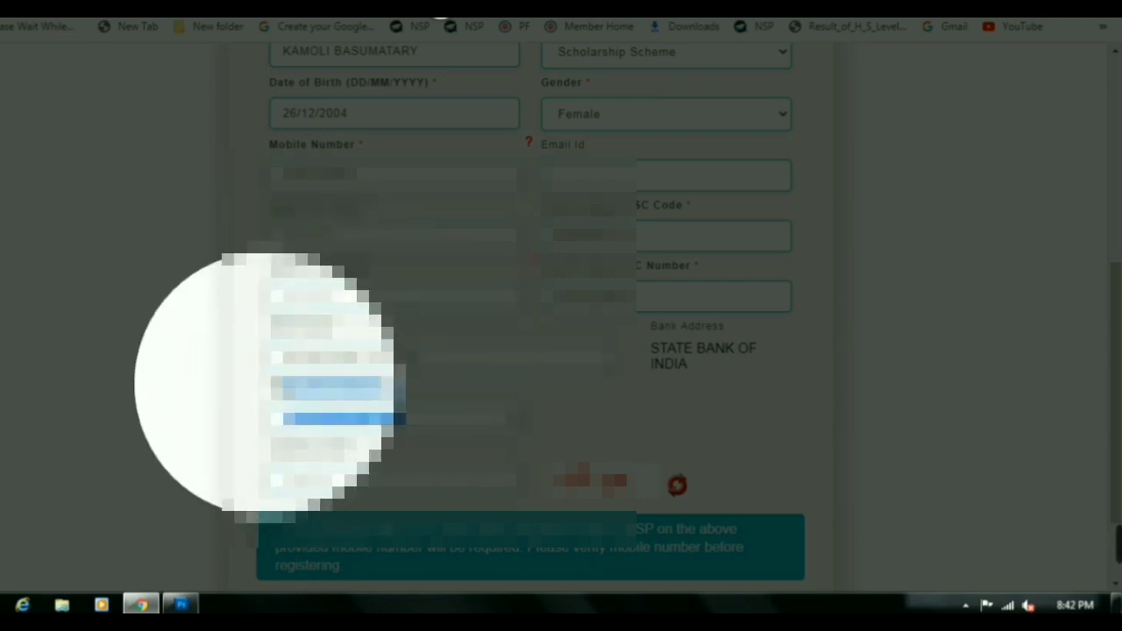
{"action": "left_click", "coordinate": [463, 389]}
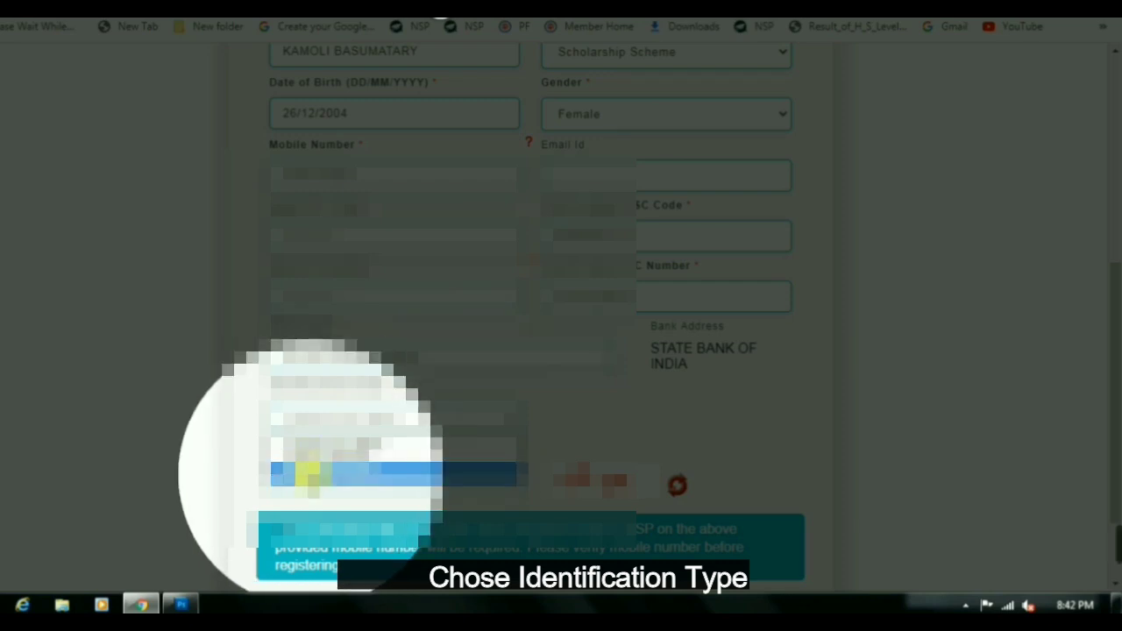
{"action": "left_click", "coordinate": [307, 473]}
{"action": "scroll", "coordinate": [682, 454], "scroll_direction": "down", "scroll_amount": 1}
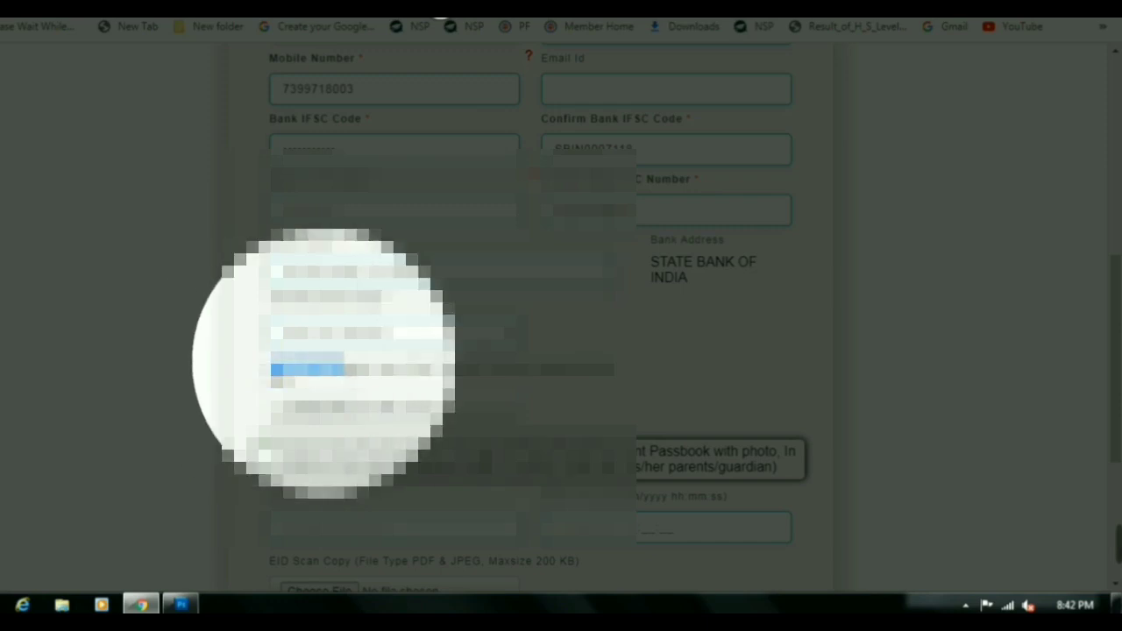
{"action": "left_click_drag", "start_coordinate": [614, 363], "coordinate": [513, 369]}
Upload the identification scan from the E: drive, enter the captcha and register
{"action": "left_click", "coordinate": [326, 405]}
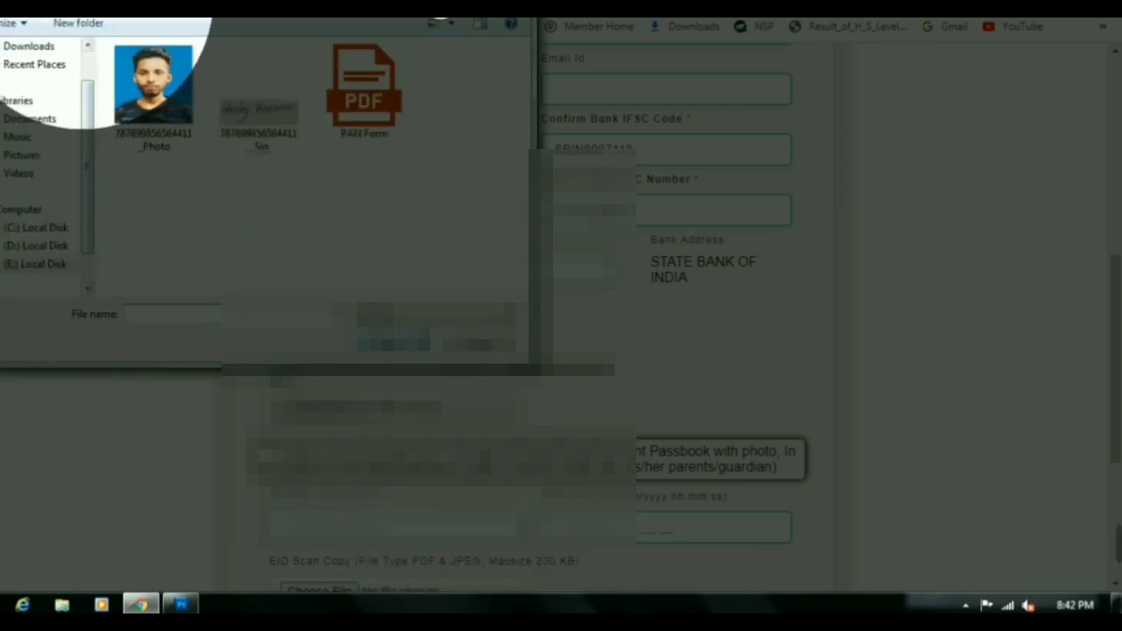
{"action": "left_click", "coordinate": [29, 45]}
{"action": "left_click", "coordinate": [35, 264]}
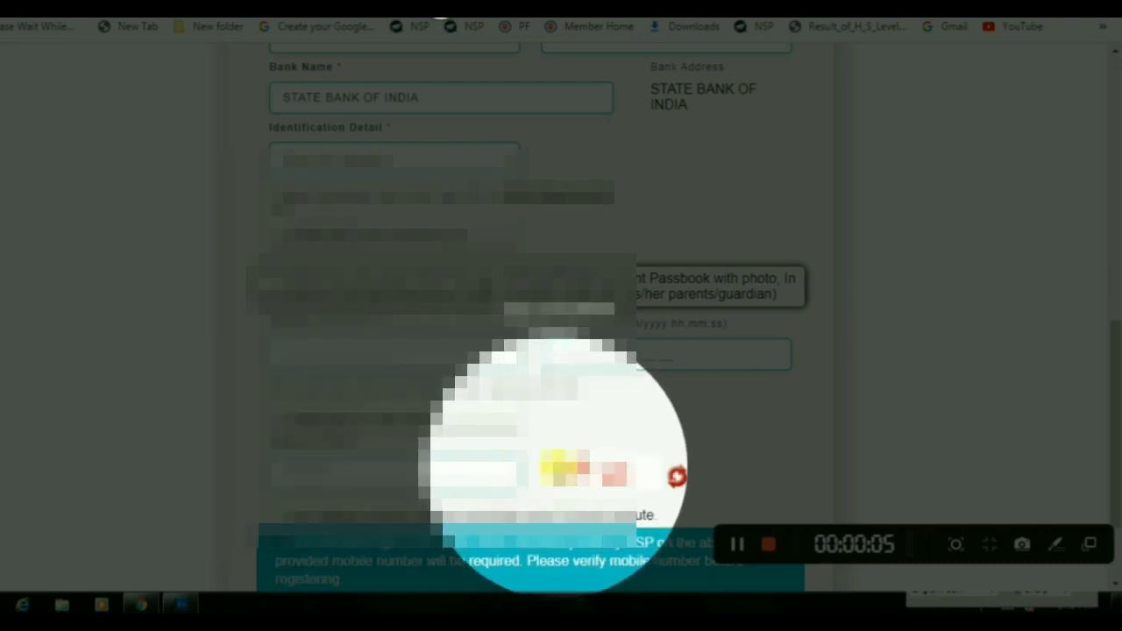
{"action": "left_click", "coordinate": [438, 469]}
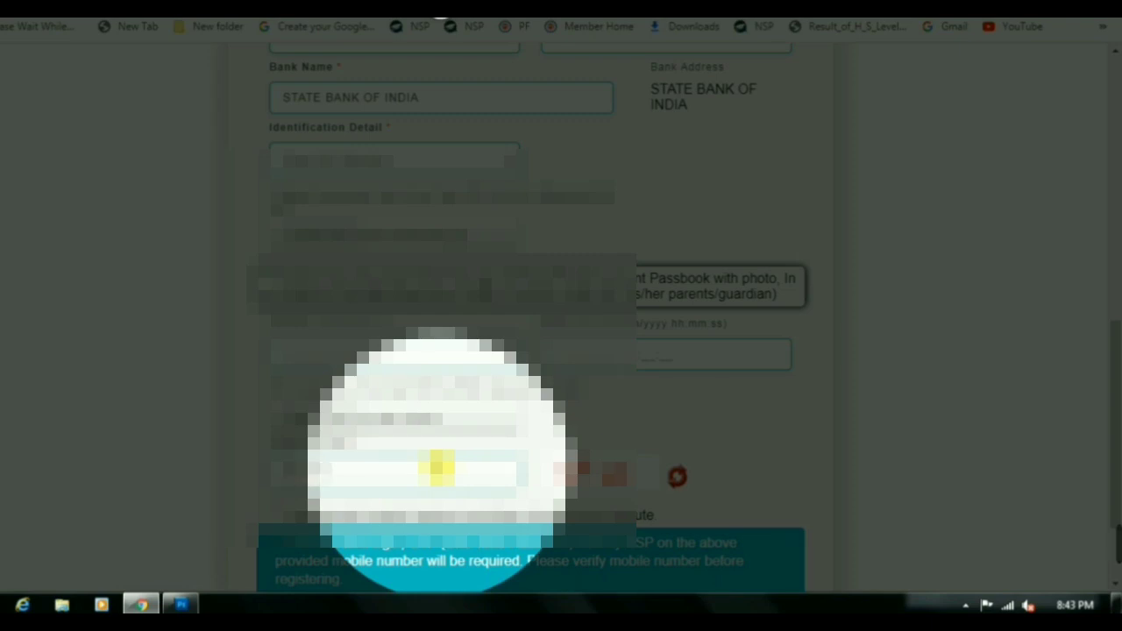
{"action": "scroll", "coordinate": [437, 469], "scroll_direction": "down", "scroll_amount": 2}
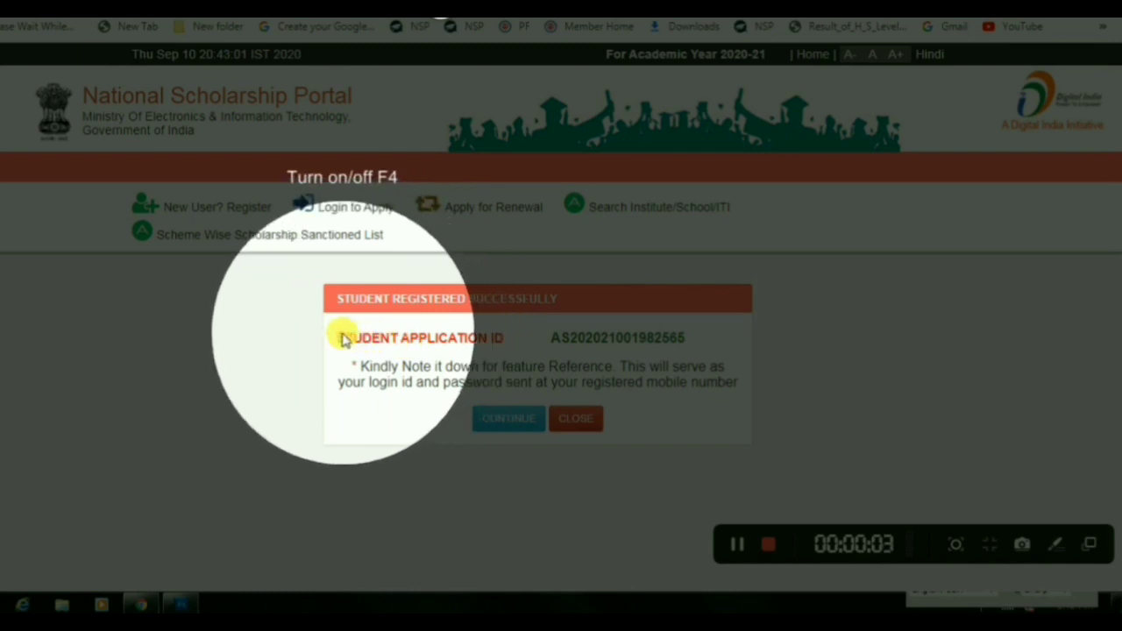
Copy the new student application ID into a Word document
{"action": "left_click_drag", "start_coordinate": [345, 340], "coordinate": [685, 338]}
{"action": "key", "text": "ctrl+c"}
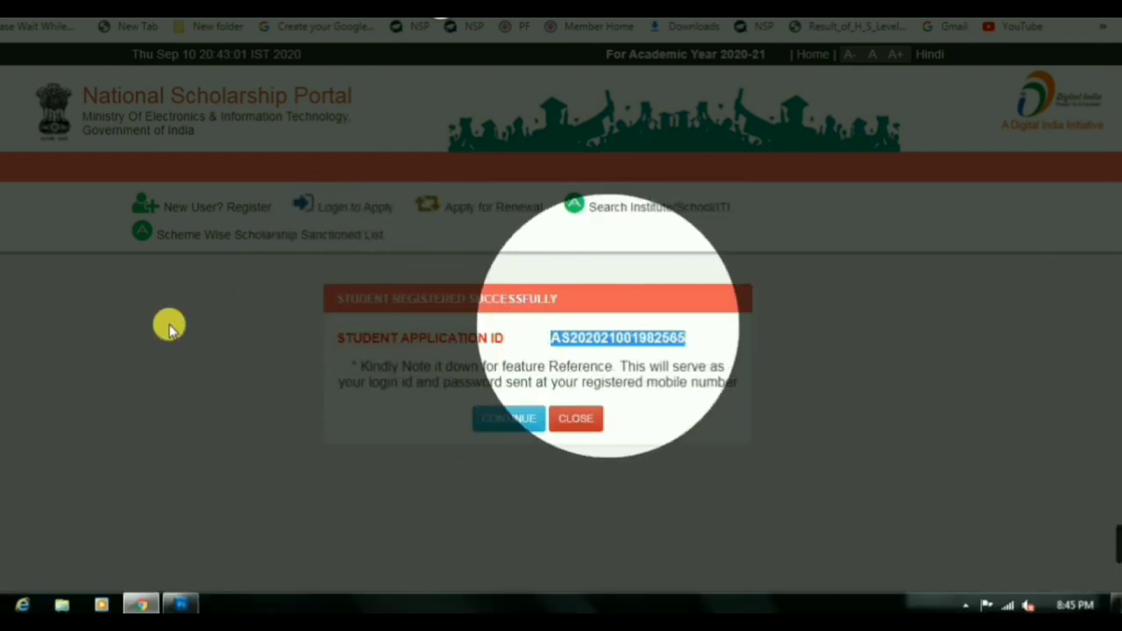
{"action": "left_click", "coordinate": [7, 605]}
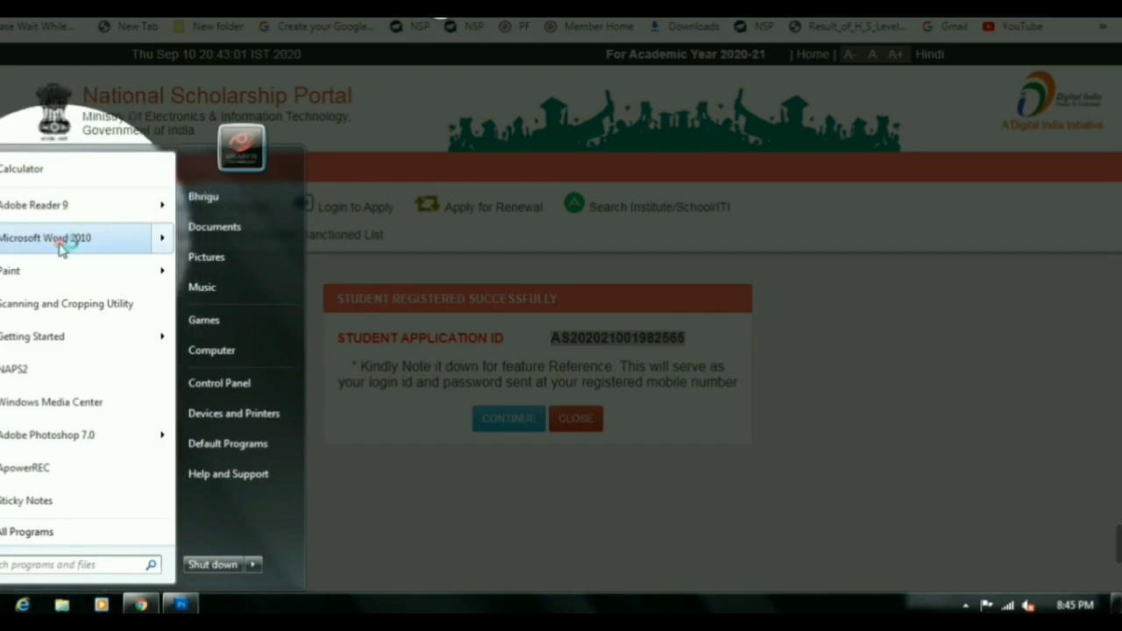
{"action": "left_click", "coordinate": [61, 247]}
{"action": "key", "text": "ctrl+v"}
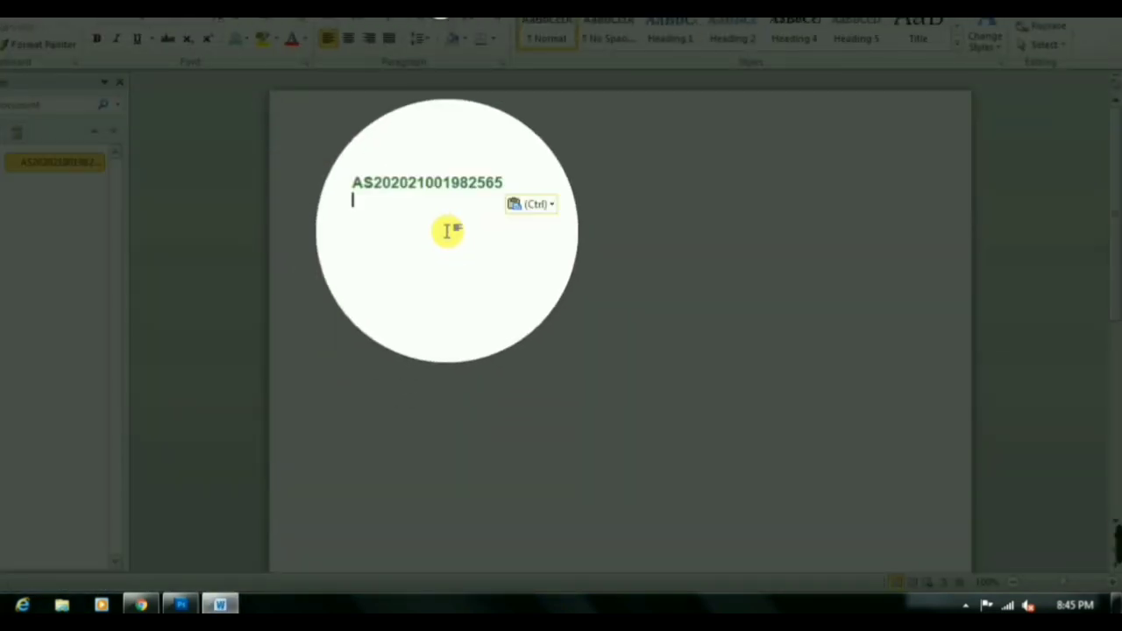
{"action": "left_click", "coordinate": [140, 605]}
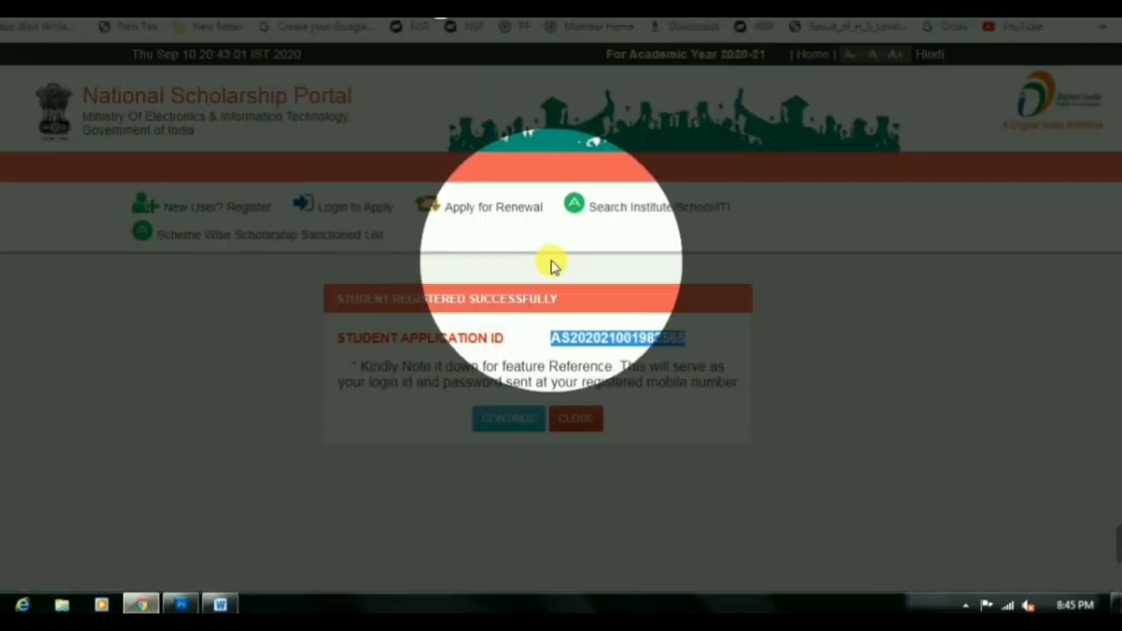
Log in for the fresh application with the user ID, password and captcha LXSbsb
{"action": "left_click", "coordinate": [504, 419]}
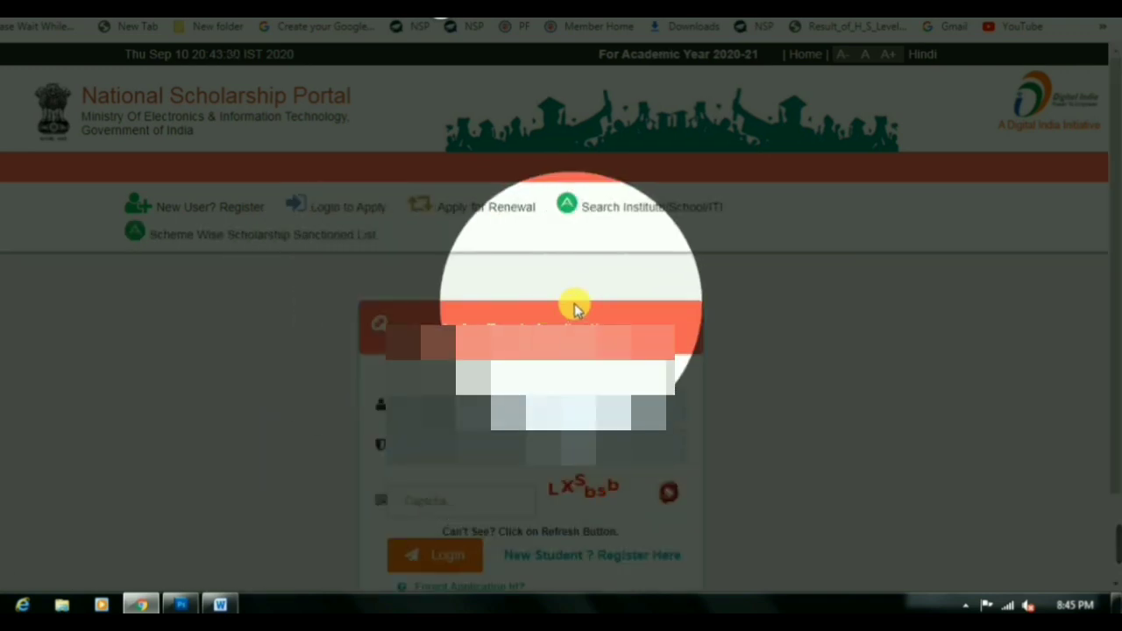
{"action": "left_click", "coordinate": [544, 403]}
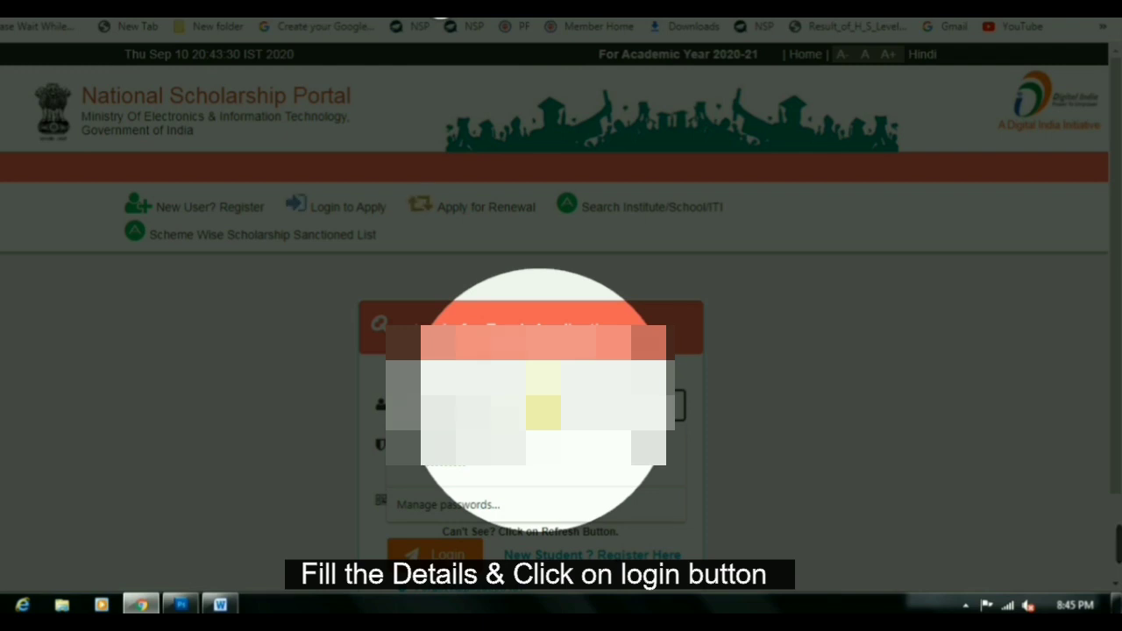
{"action": "left_click", "coordinate": [471, 447]}
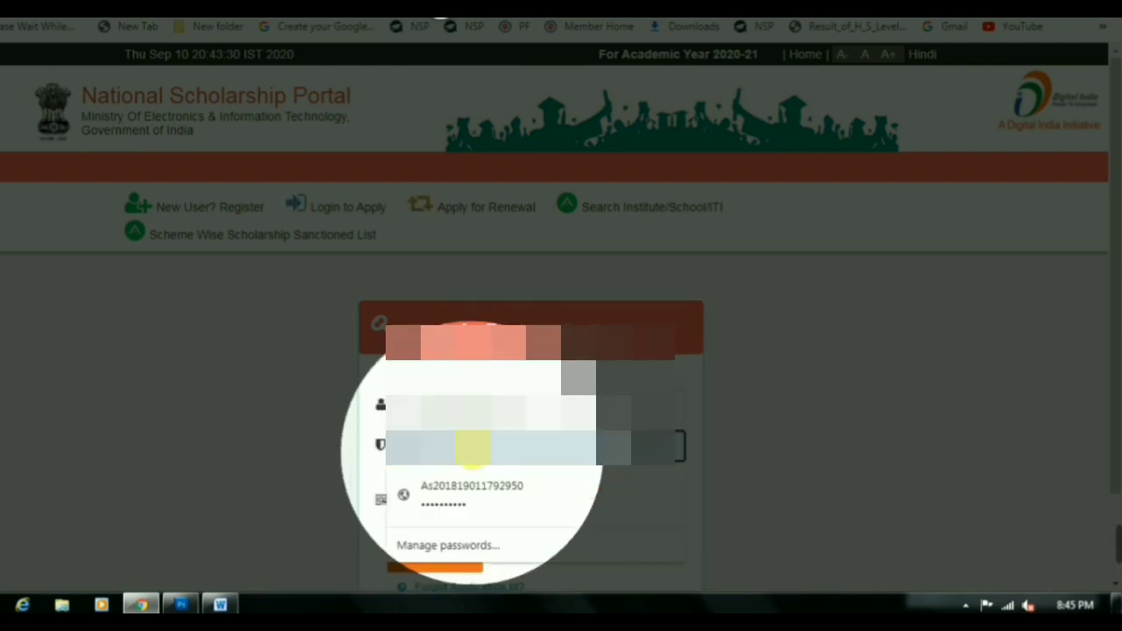
{"action": "left_click", "coordinate": [471, 449]}
{"action": "left_click", "coordinate": [471, 448]}
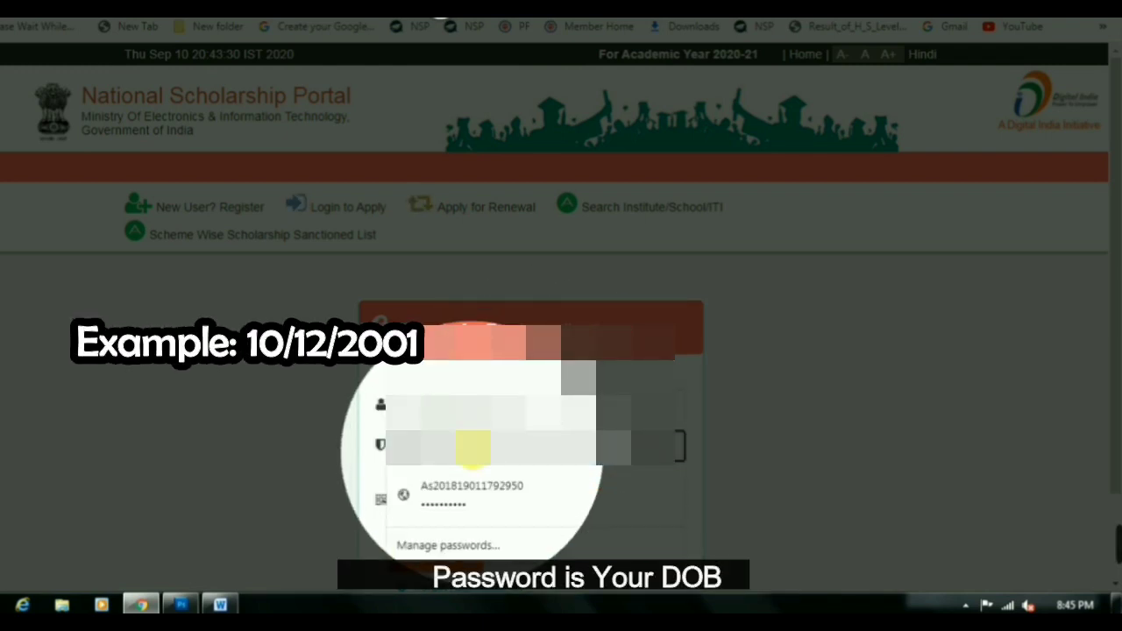
{"action": "left_click", "coordinate": [472, 449]}
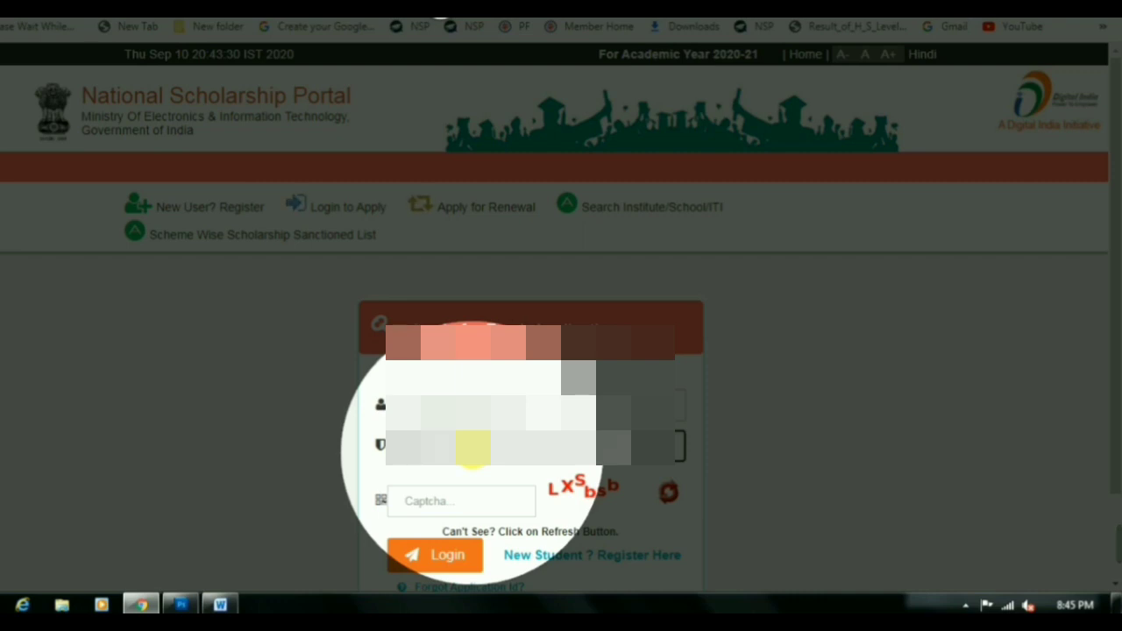
{"action": "left_click", "coordinate": [471, 513]}
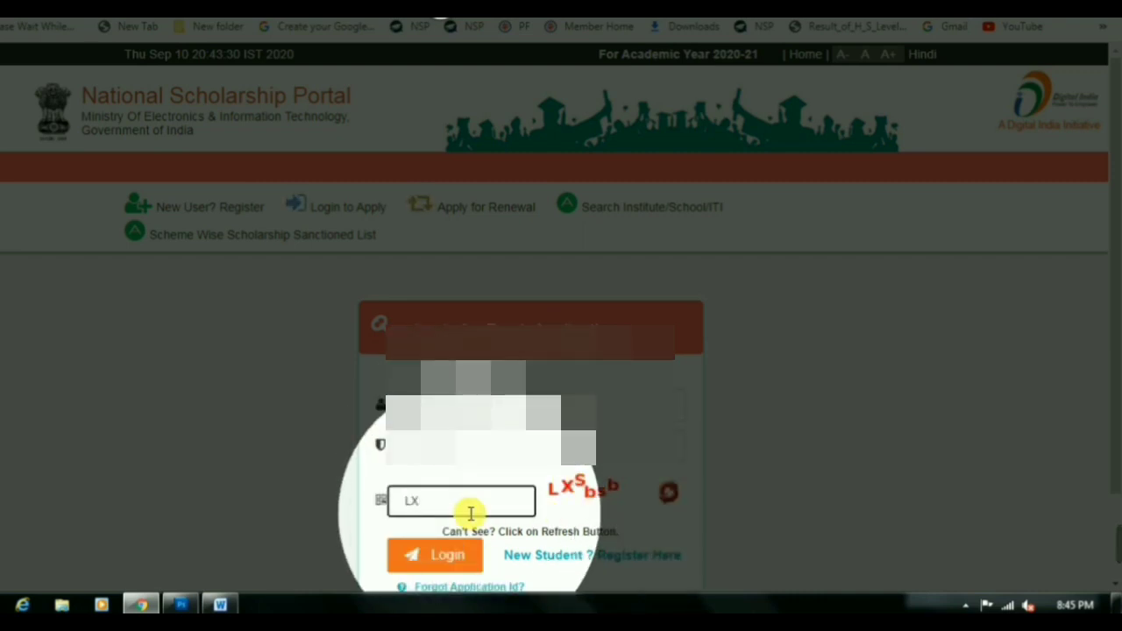
{"action": "type", "text": "LXSbsb"}
{"action": "left_click", "coordinate": [436, 555]}
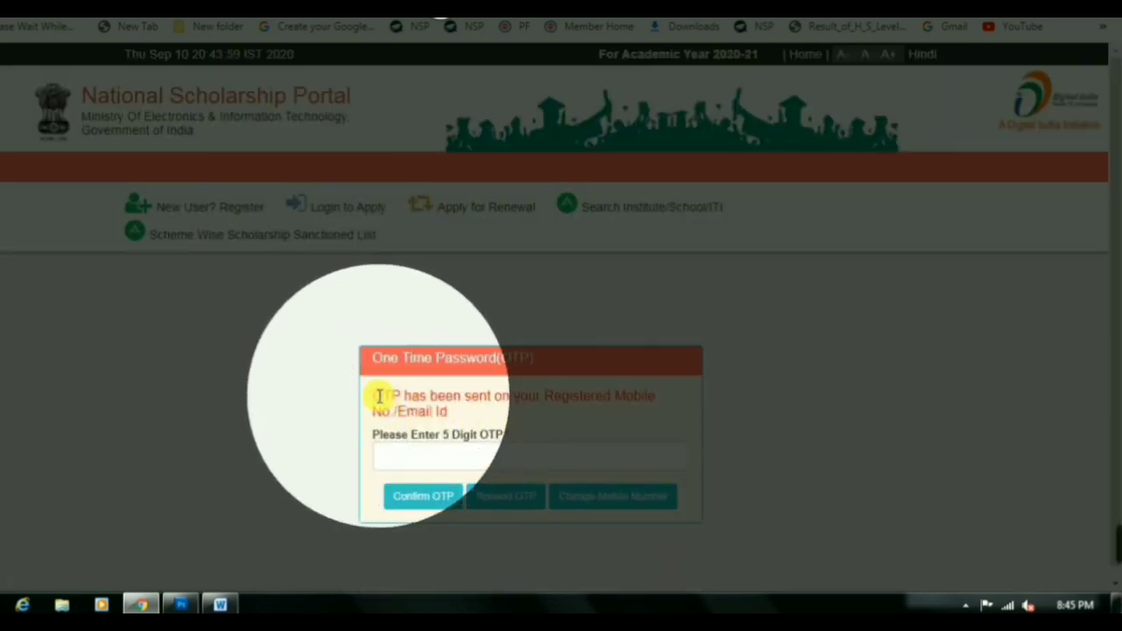
Choose Change Mobile Number on the OTP prompt
{"action": "left_click_drag", "start_coordinate": [379, 396], "coordinate": [651, 396]}
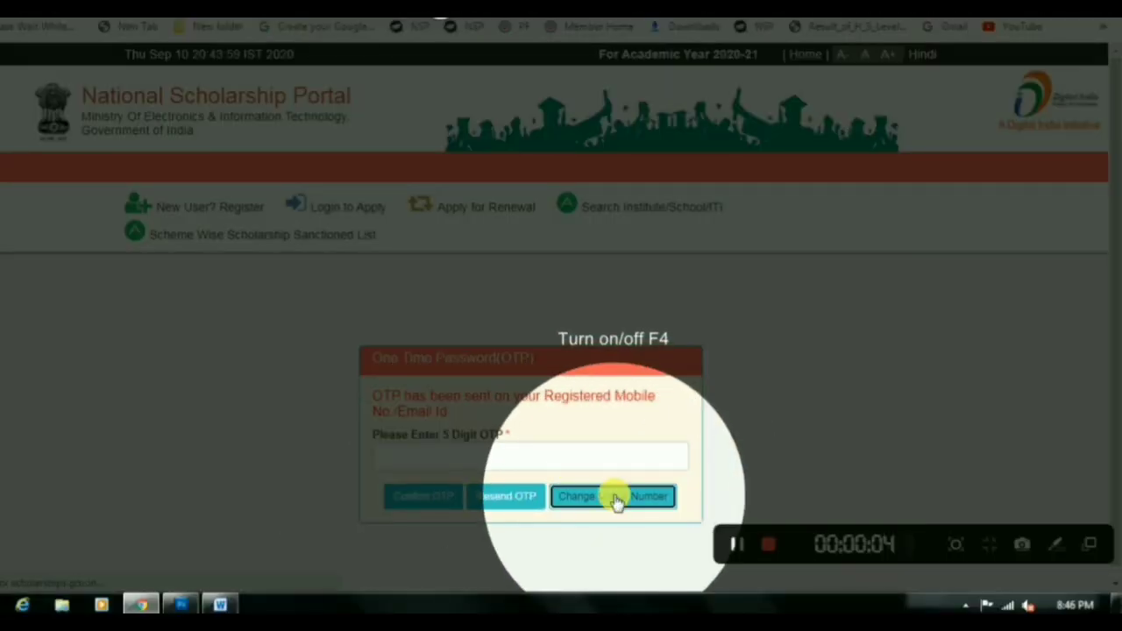
{"action": "left_click", "coordinate": [617, 498]}
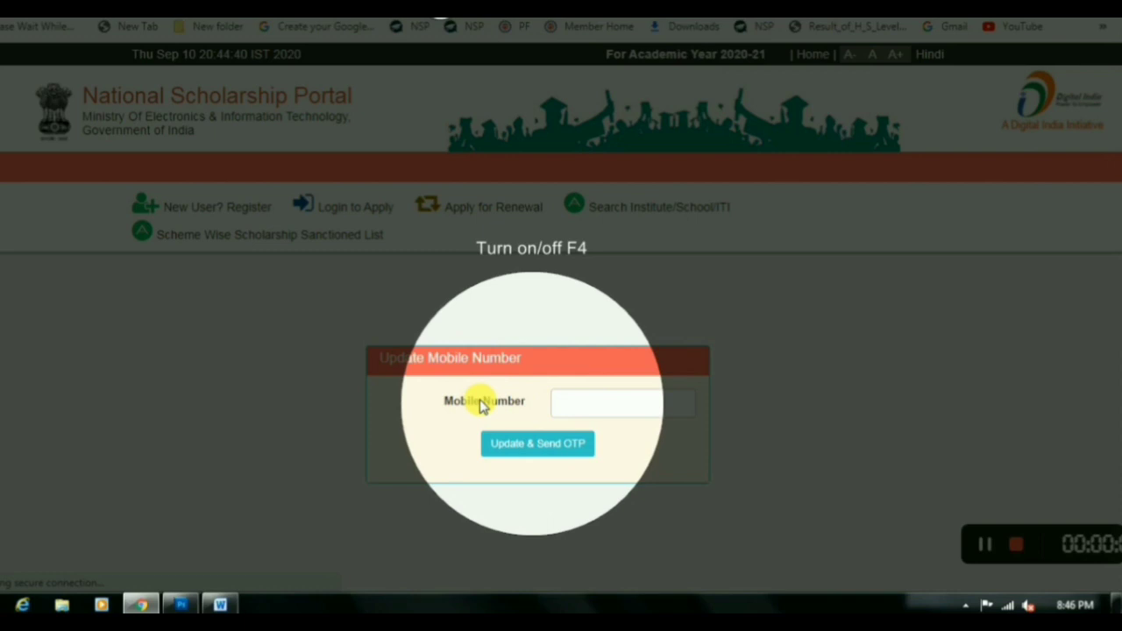
{"action": "left_click_drag", "start_coordinate": [453, 401], "coordinate": [567, 400]}
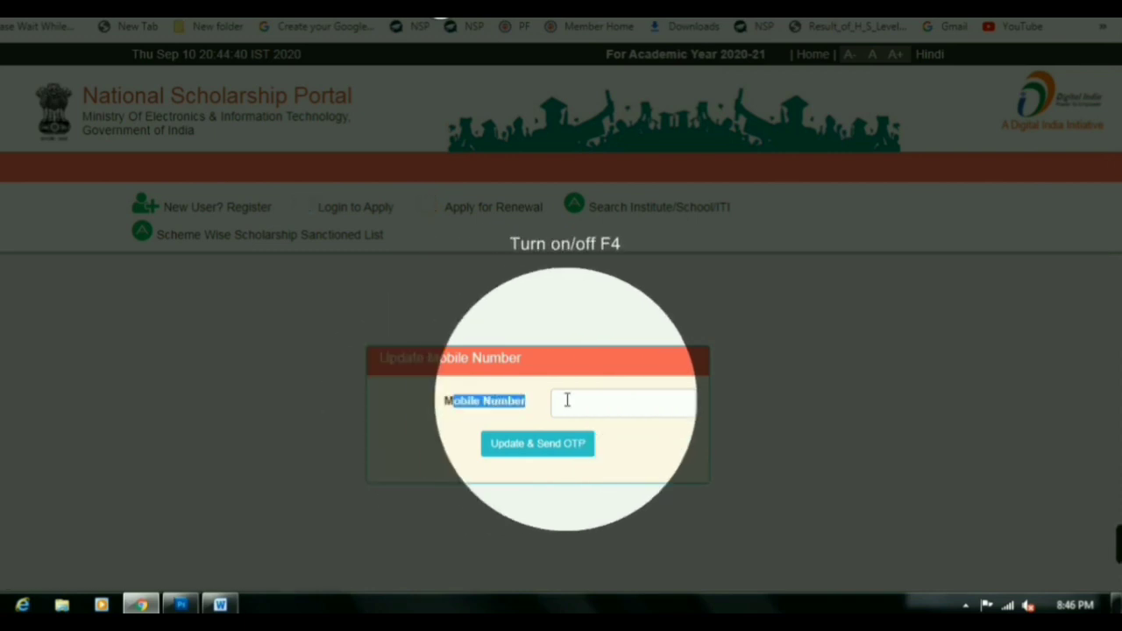
Update the mobile number, confirm the OTP, and enter the new password twice
{"action": "left_click", "coordinate": [590, 407]}
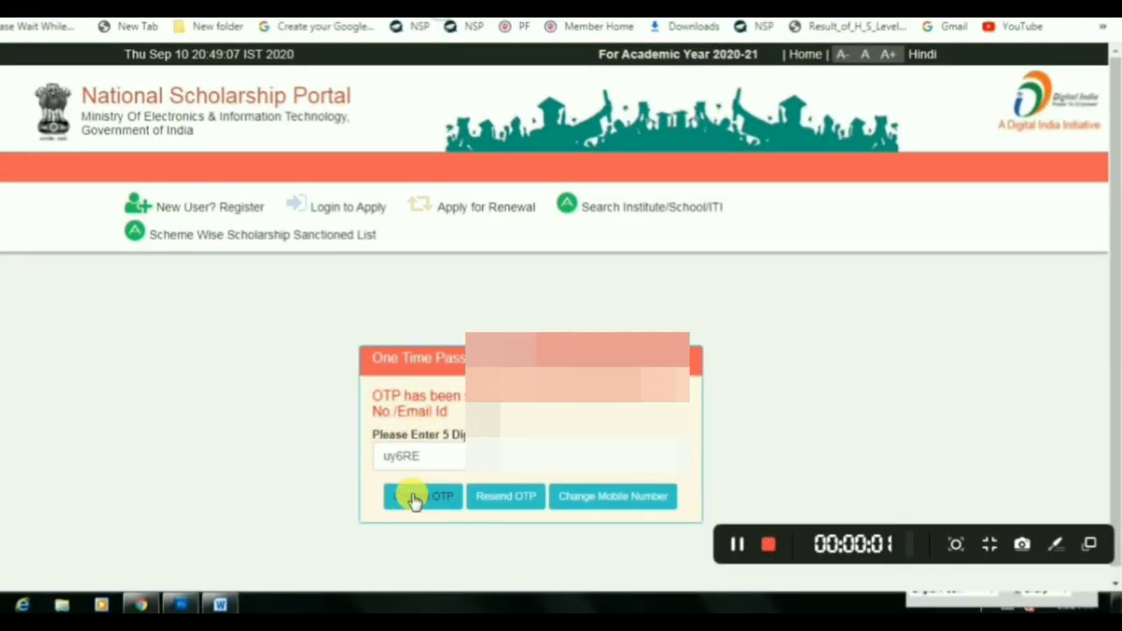
{"action": "left_click", "coordinate": [415, 500]}
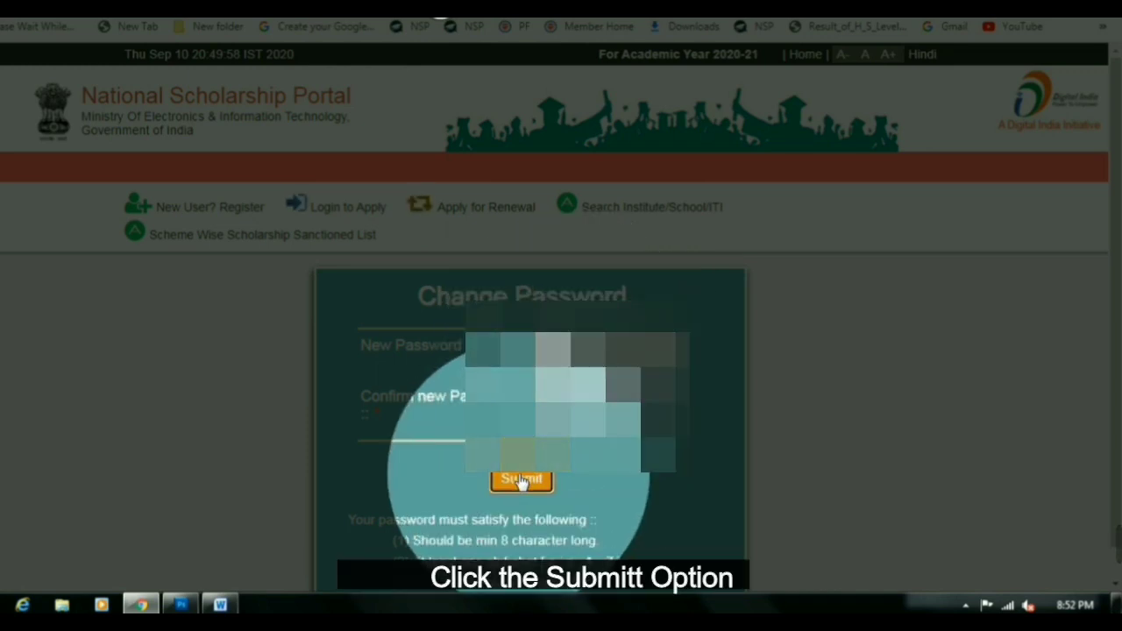
Submit the new password and open the Application Form from the sidebar
{"action": "left_click", "coordinate": [521, 480]}
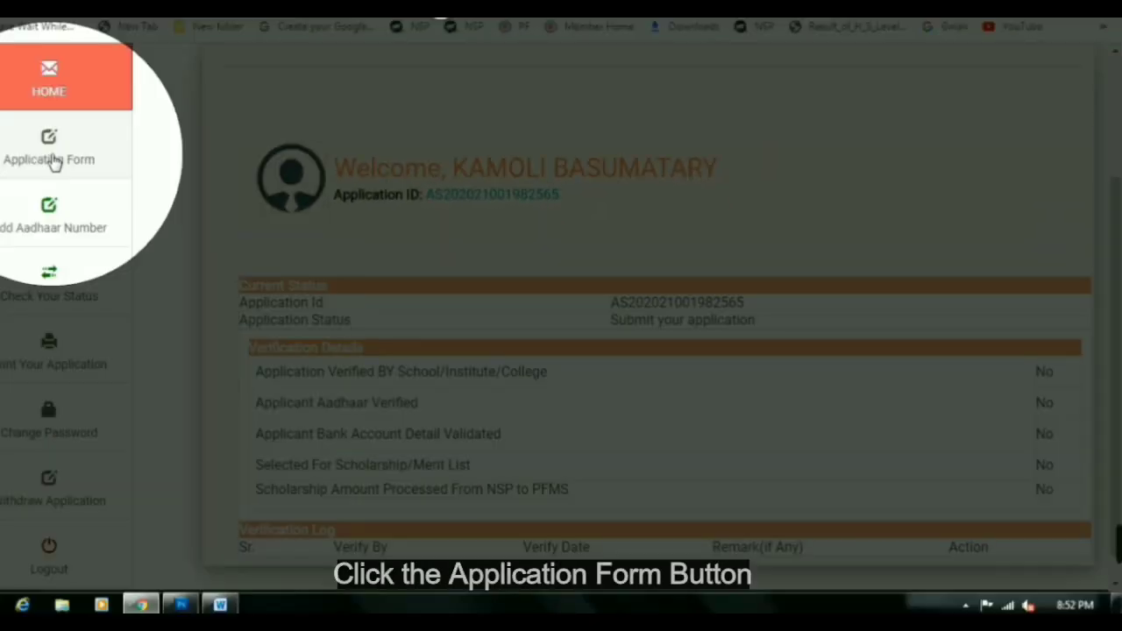
{"action": "left_click", "coordinate": [51, 159]}
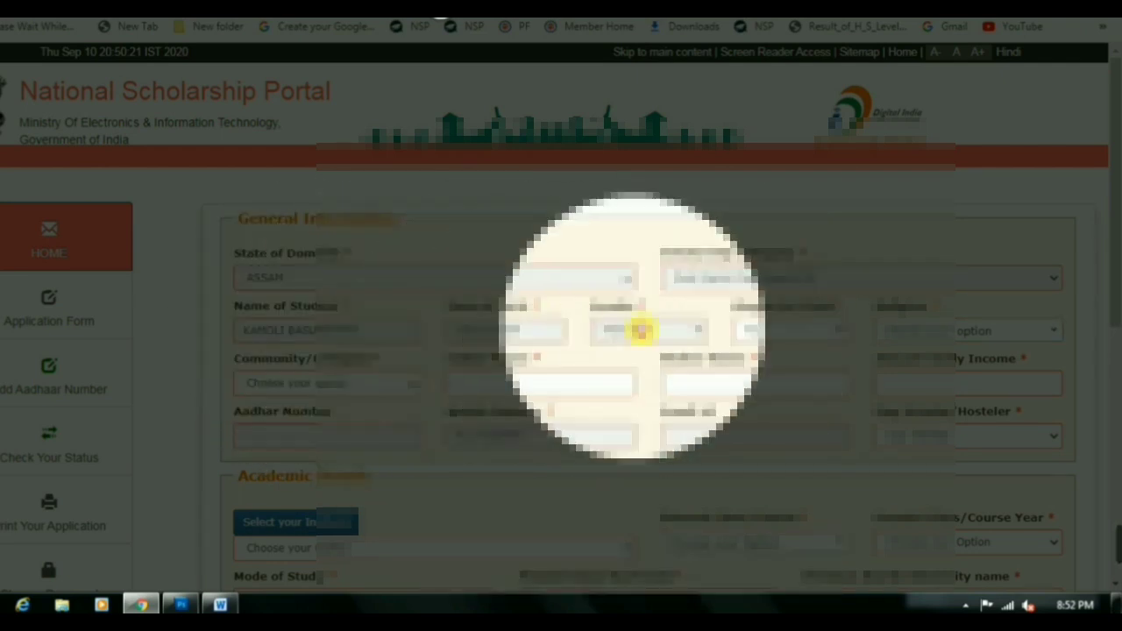
Fill the next required General Information field and set Community/Category to SC, leaving hosteler unchanged
{"action": "left_click", "coordinate": [897, 331]}
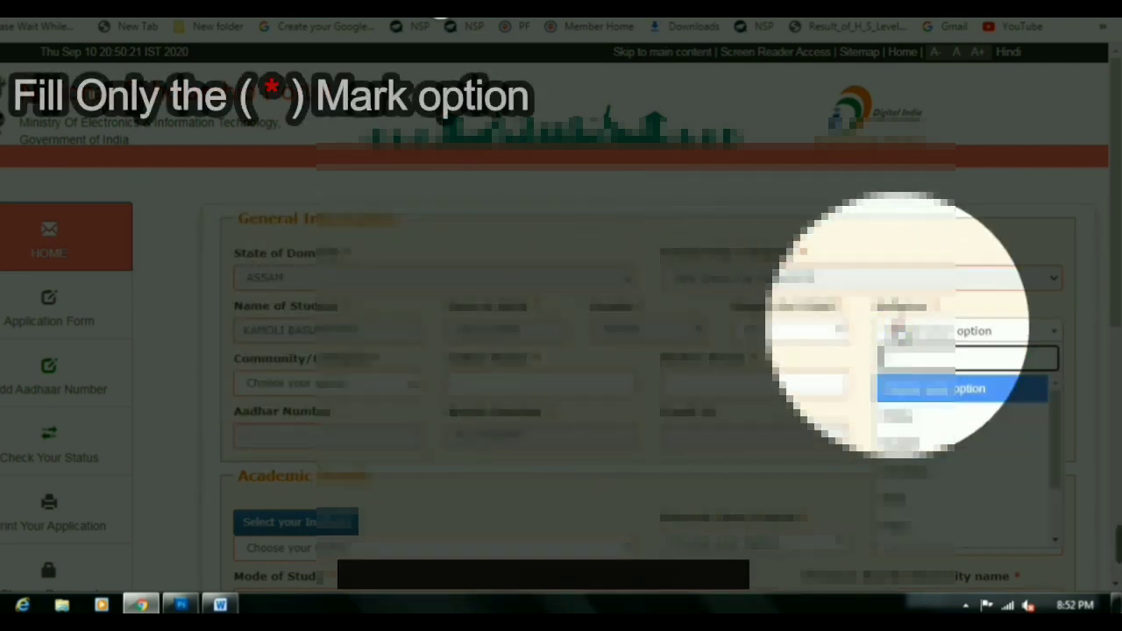
{"action": "left_click", "coordinate": [907, 417]}
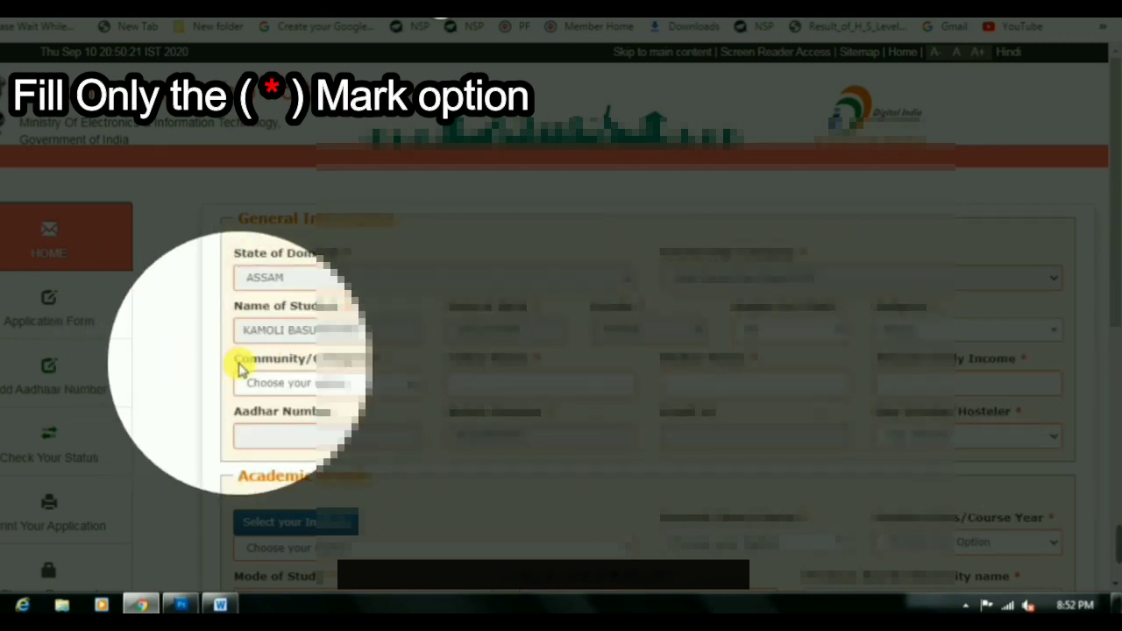
{"action": "left_click", "coordinate": [311, 383]}
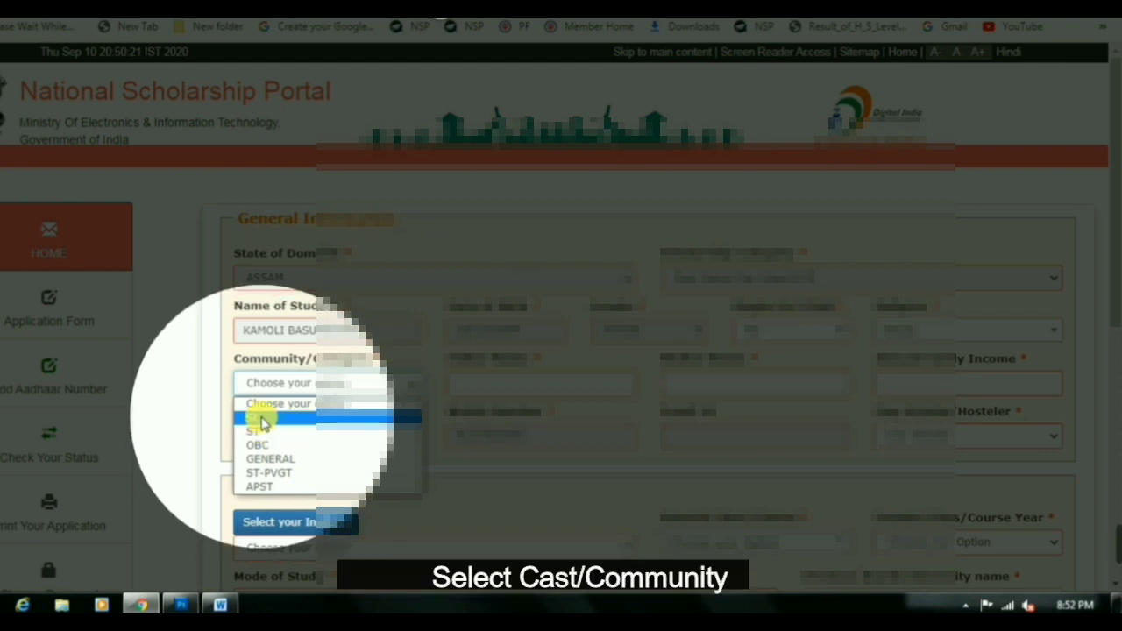
{"action": "left_click", "coordinate": [261, 420]}
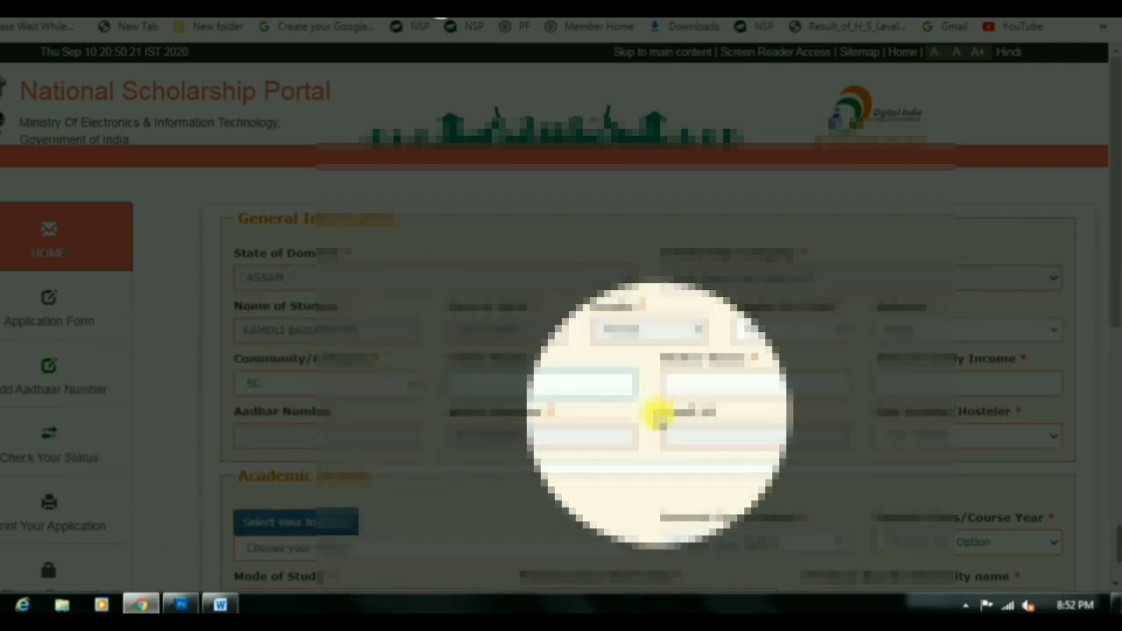
{"action": "left_click_drag", "start_coordinate": [901, 411], "coordinate": [986, 414]}
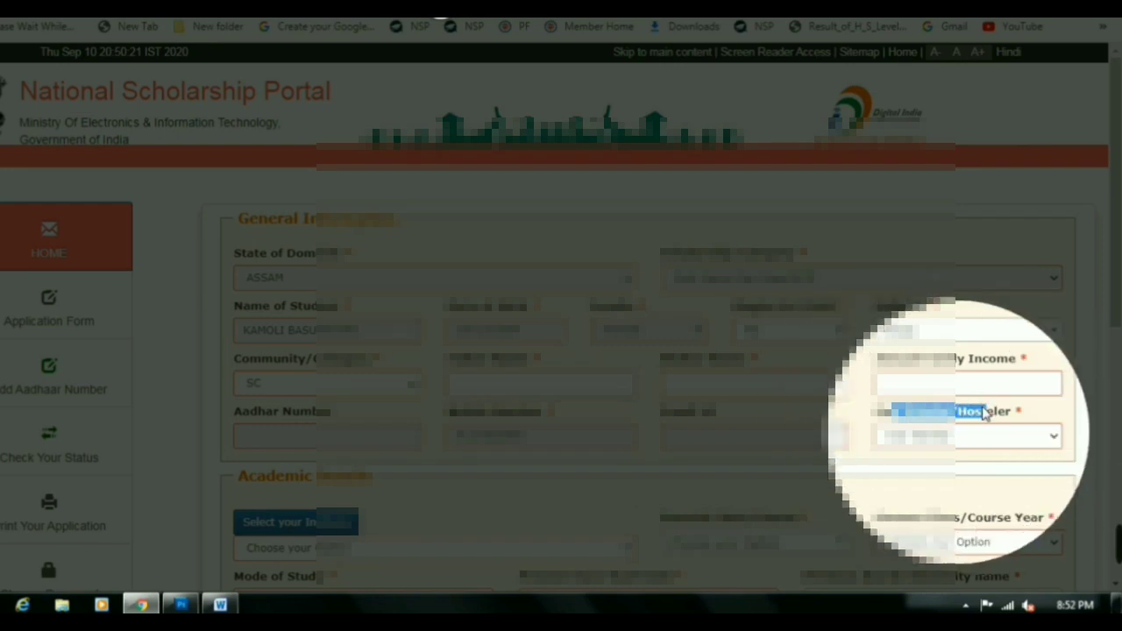
{"action": "left_click", "coordinate": [956, 439]}
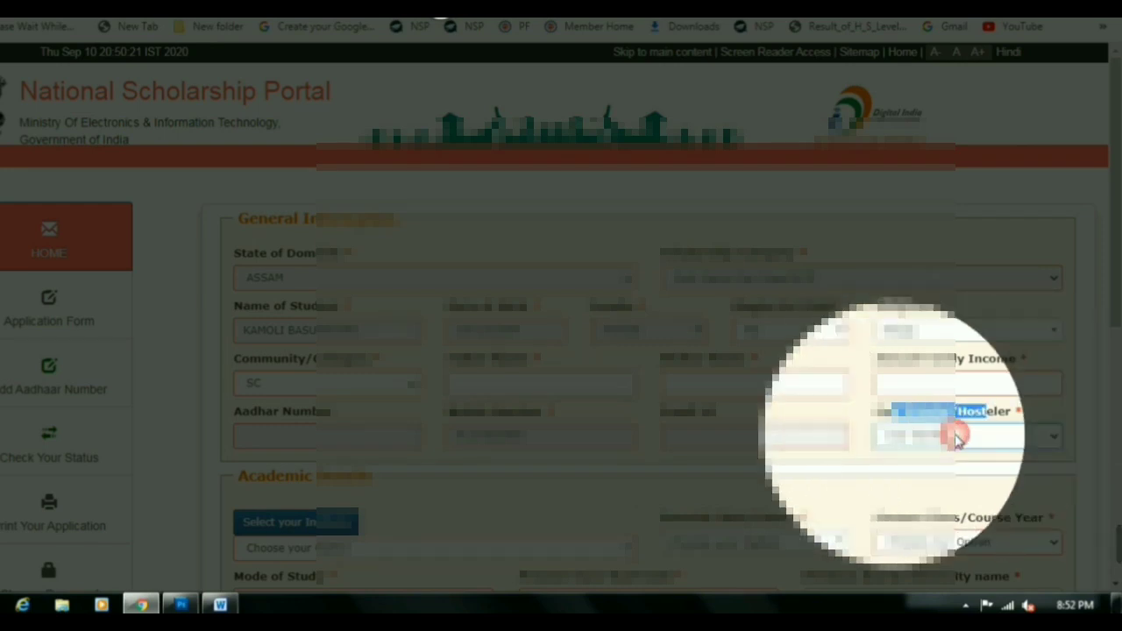
{"action": "scroll", "coordinate": [321, 447], "scroll_direction": "down", "scroll_amount": 2}
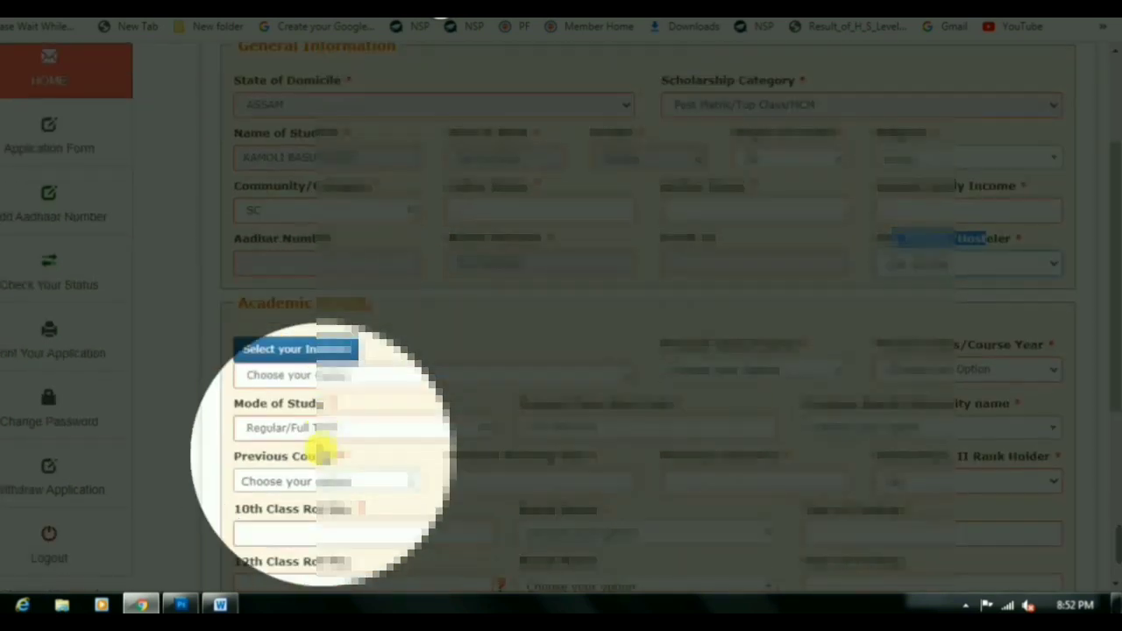
Start the institute search with ASSAM as the institution state
{"action": "left_click", "coordinate": [300, 352]}
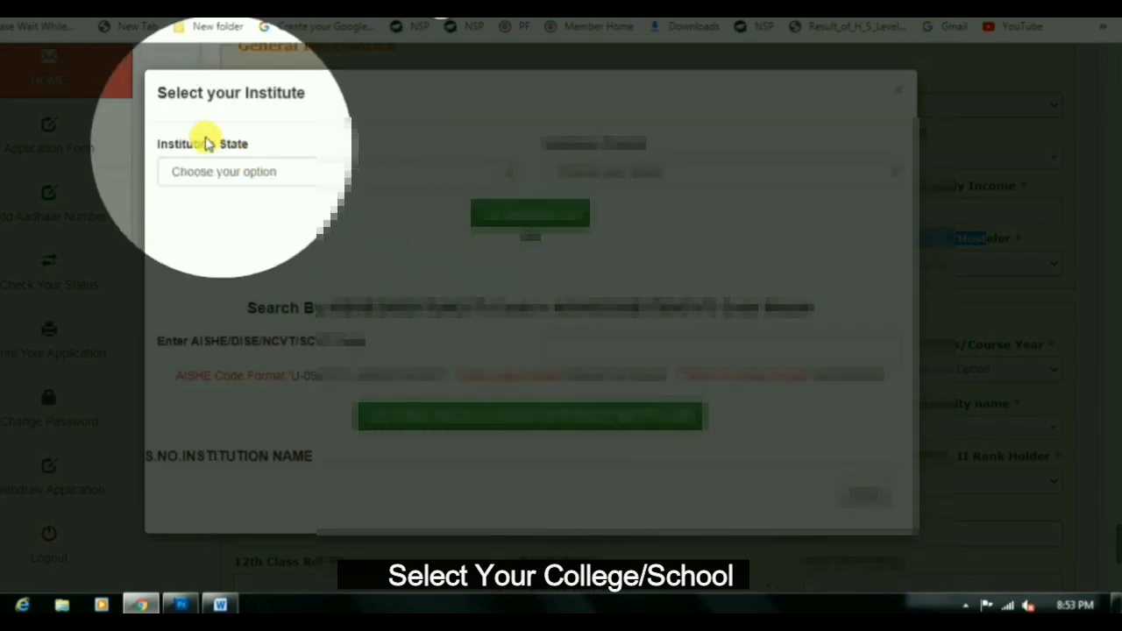
{"action": "left_click_drag", "start_coordinate": [164, 153], "coordinate": [250, 143]}
{"action": "left_click", "coordinate": [185, 170]}
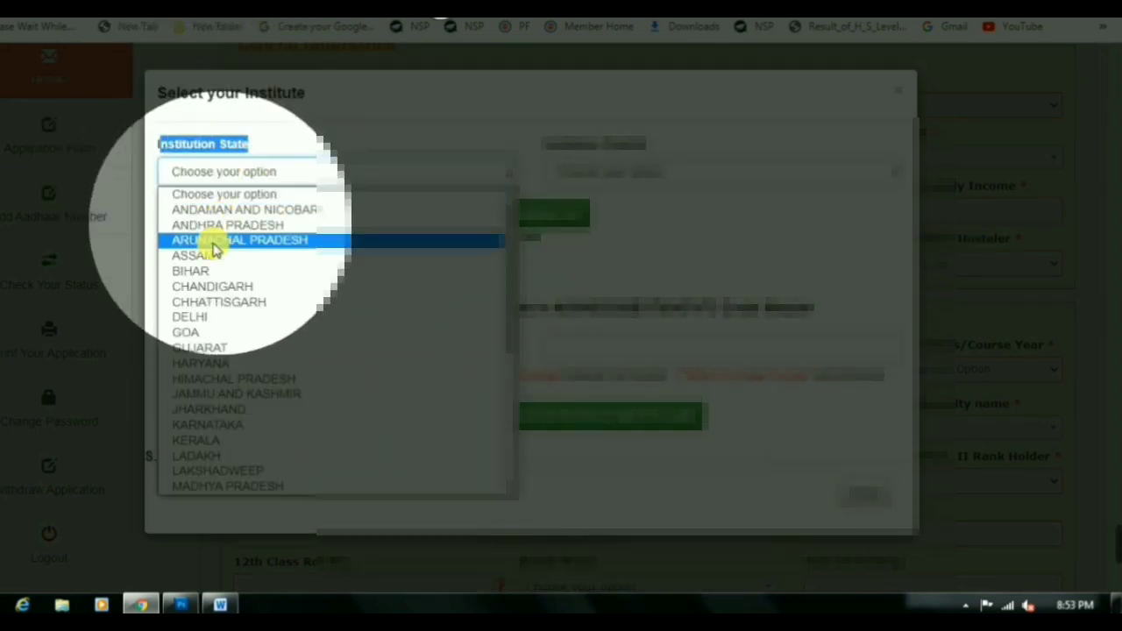
{"action": "left_click", "coordinate": [200, 255]}
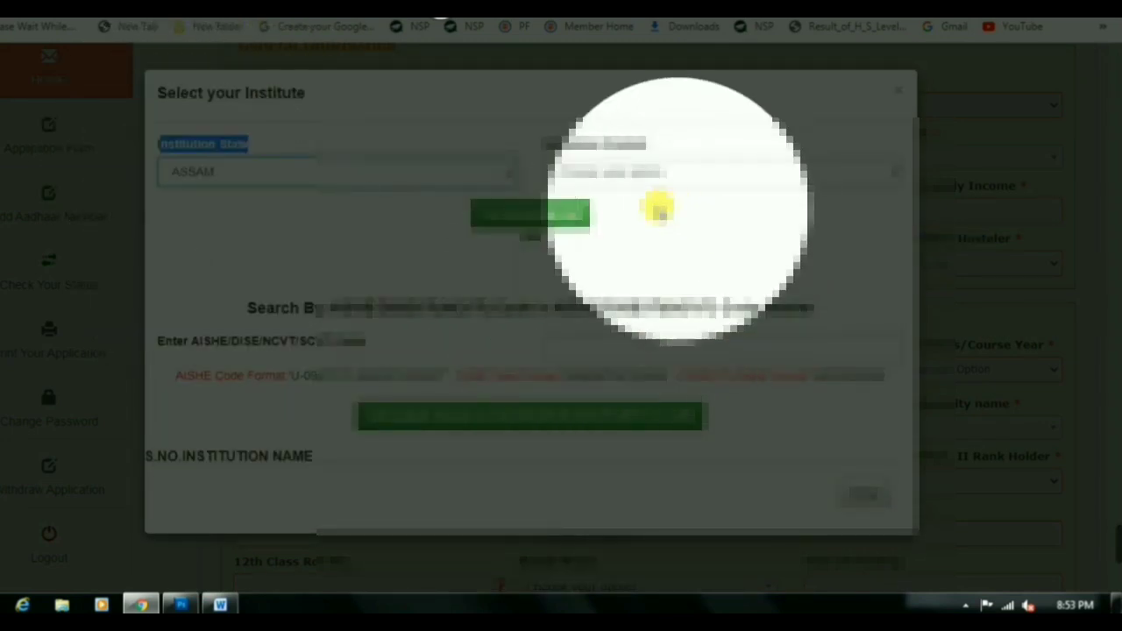
Choose the district, search, filter the results with 'o' and pick institution 36
{"action": "left_click_drag", "start_coordinate": [550, 147], "coordinate": [646, 143]}
{"action": "left_click", "coordinate": [614, 172]}
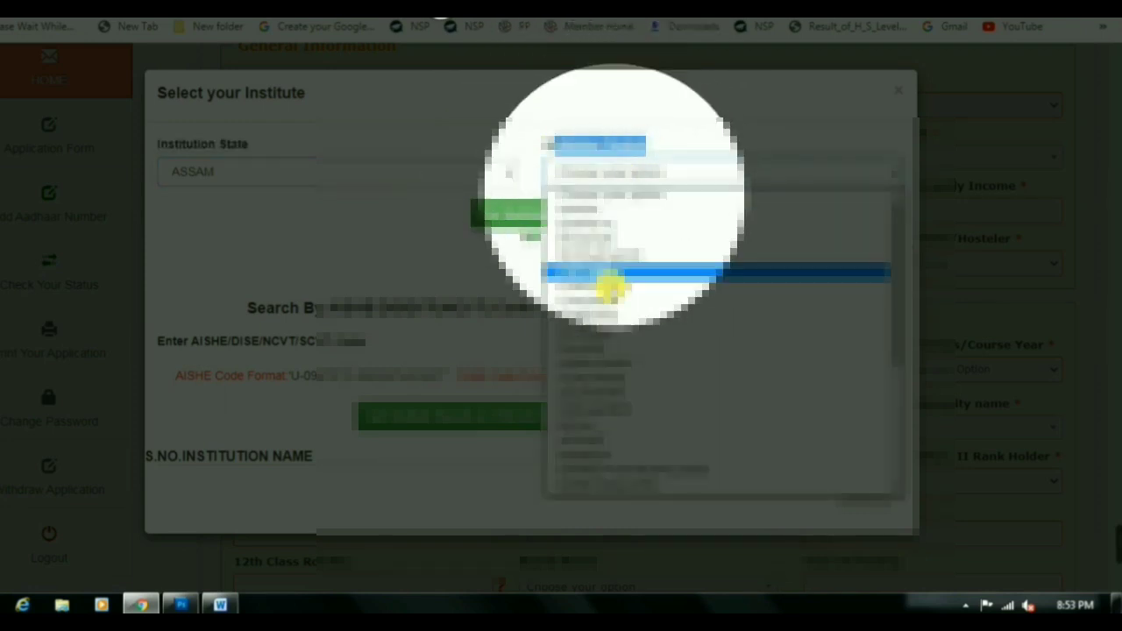
{"action": "scroll", "coordinate": [595, 474], "scroll_direction": "down", "scroll_amount": 5}
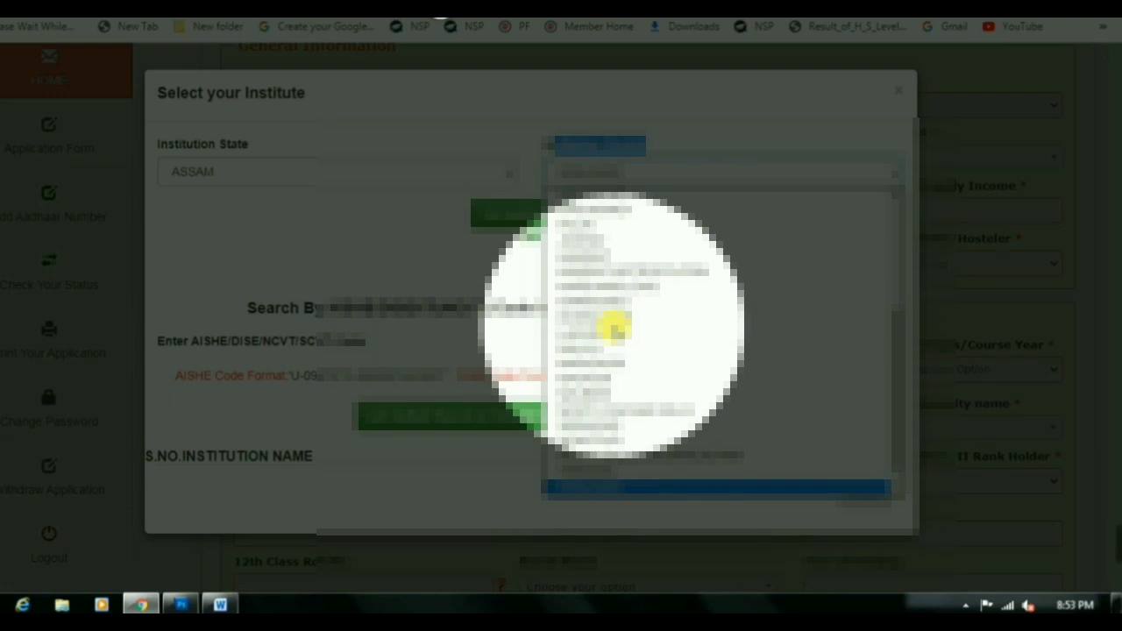
{"action": "left_click", "coordinate": [616, 330]}
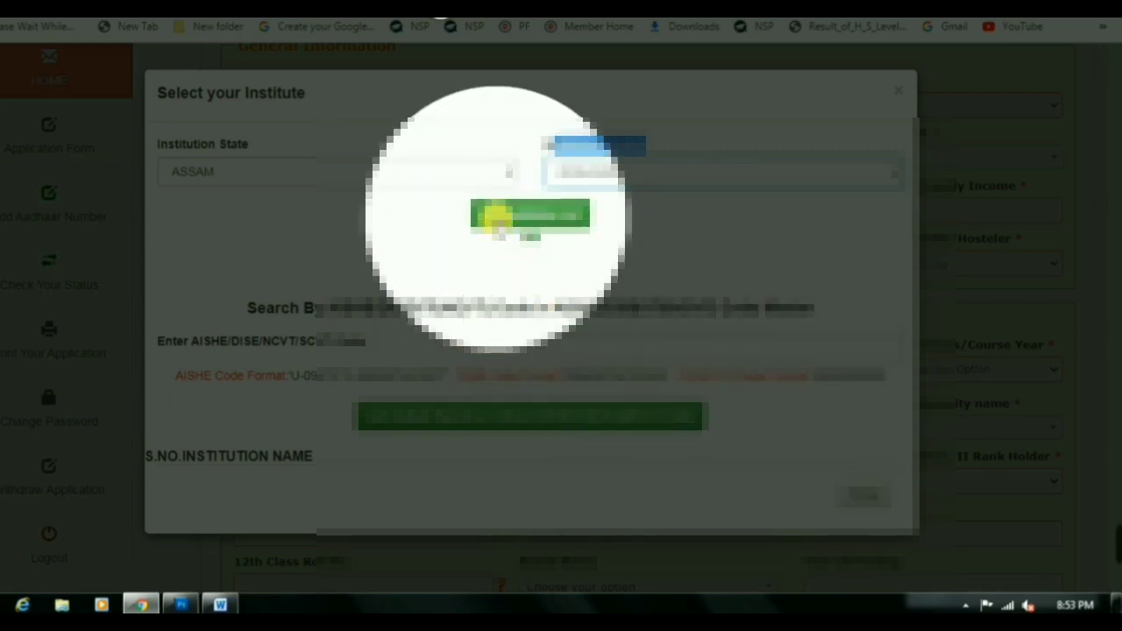
{"action": "left_click", "coordinate": [496, 217]}
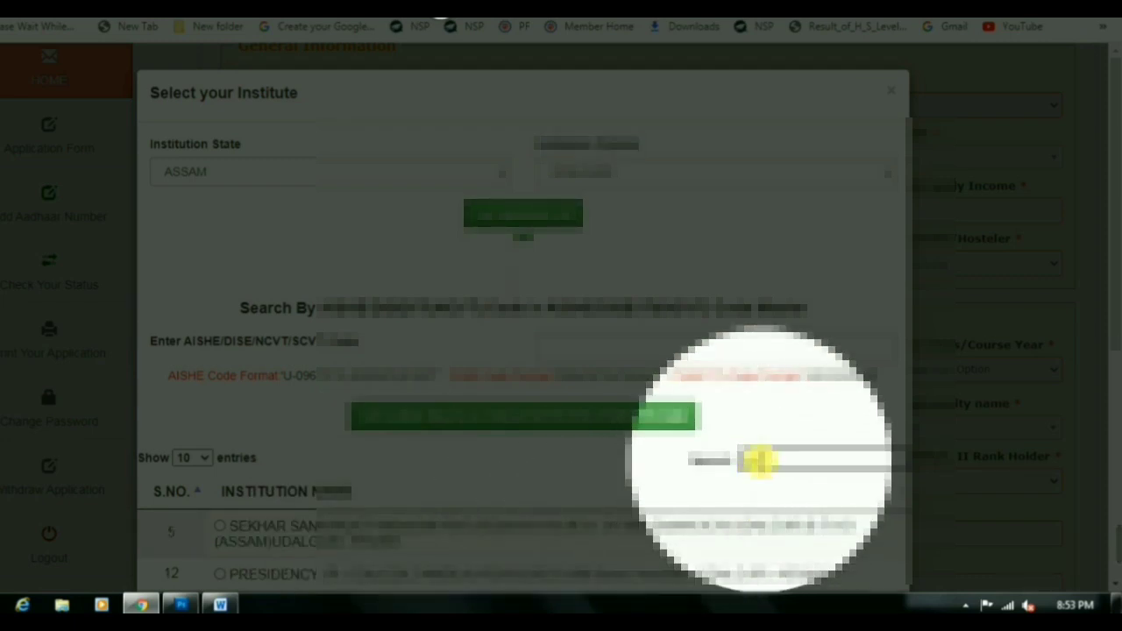
{"action": "type", "text": "o"}
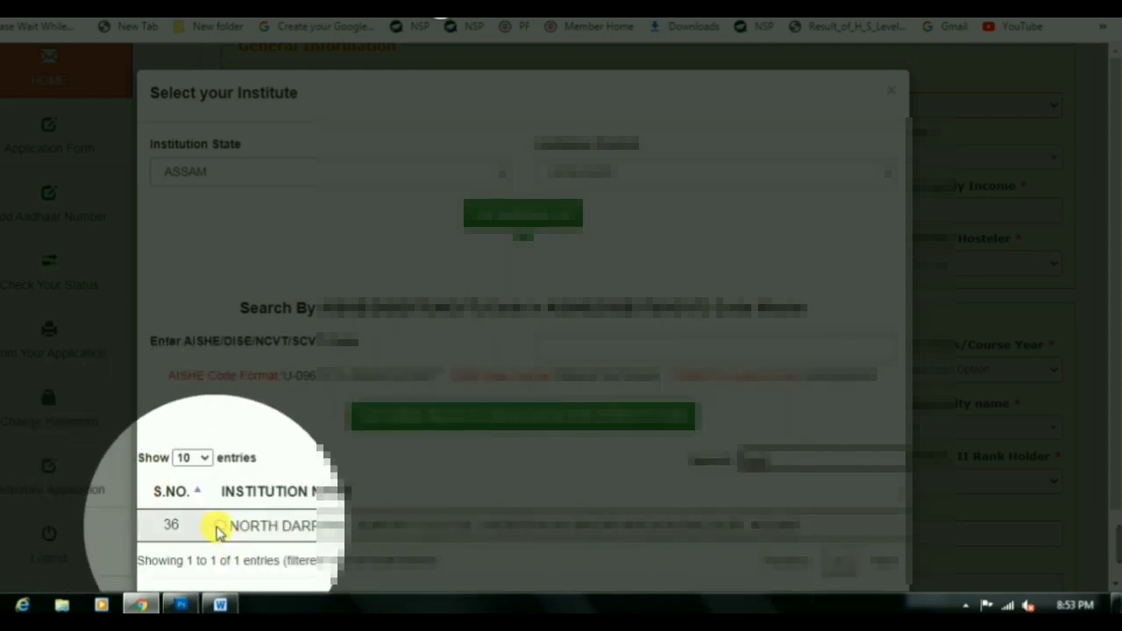
{"action": "left_click", "coordinate": [220, 526]}
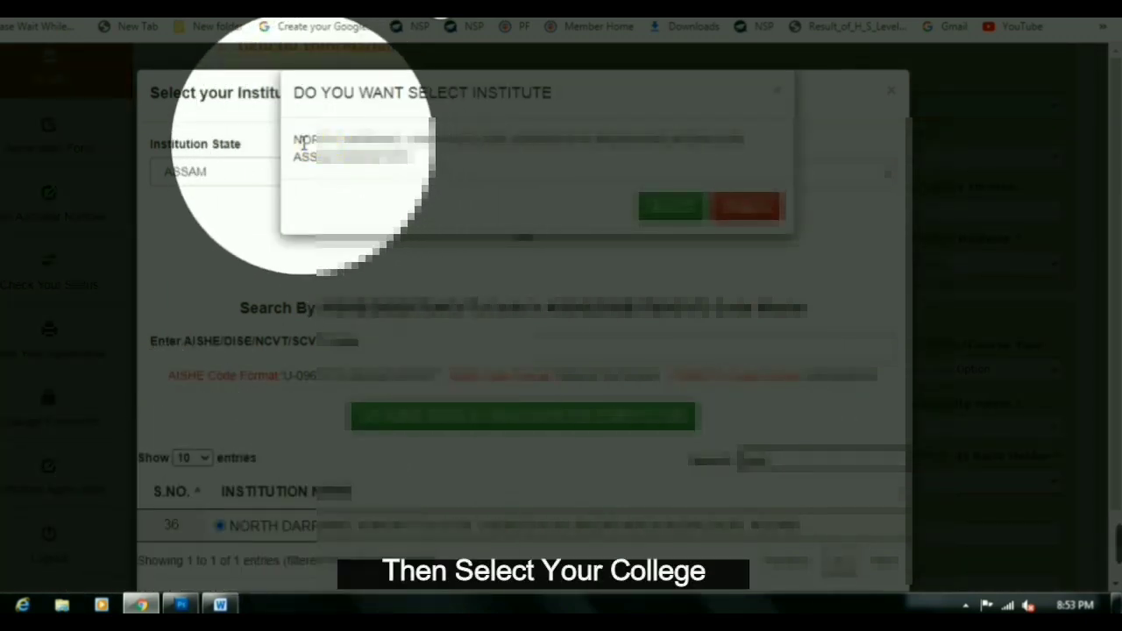
Confirm the chosen institute and select the student's present class
{"action": "left_click", "coordinate": [650, 212]}
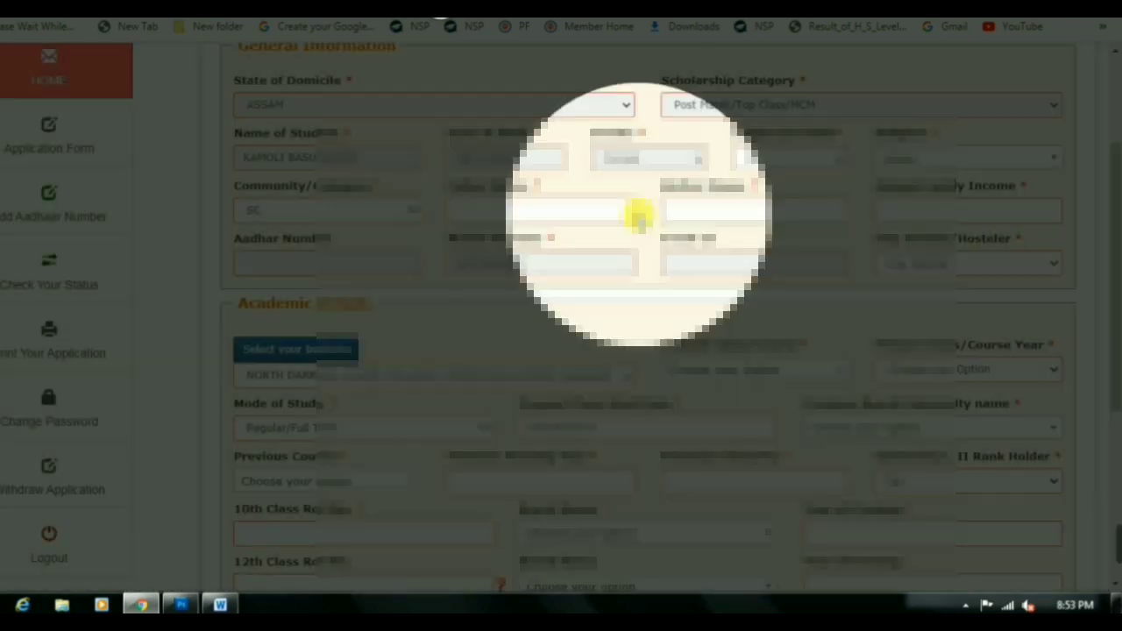
{"action": "scroll", "coordinate": [395, 376], "scroll_direction": "down", "scroll_amount": 1}
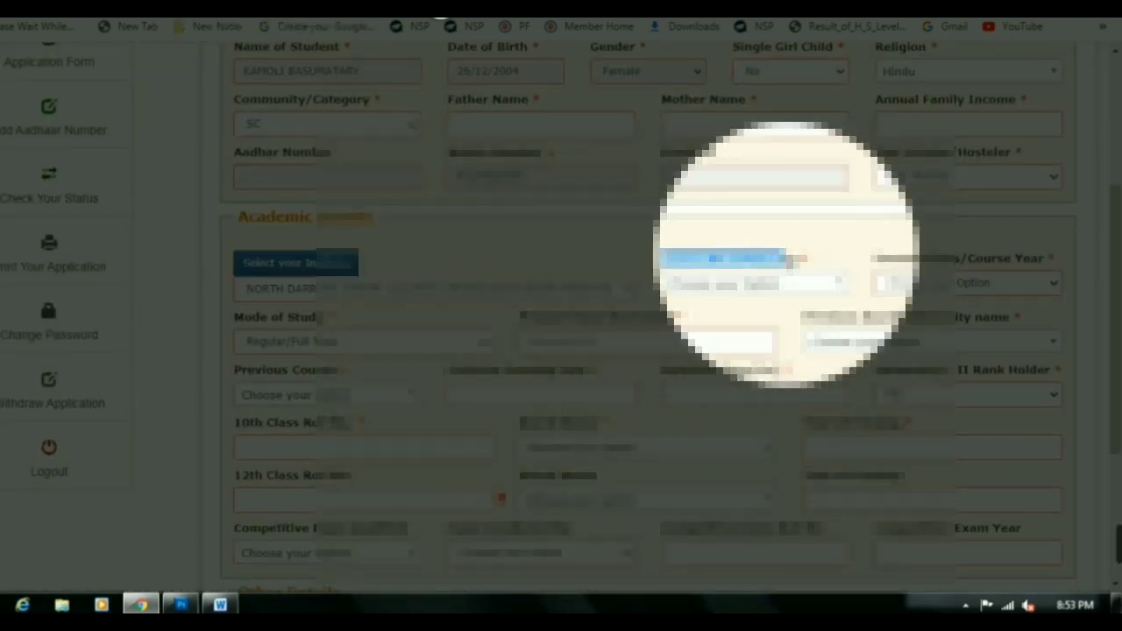
{"action": "left_click", "coordinate": [785, 285]}
{"action": "left_click", "coordinate": [783, 286]}
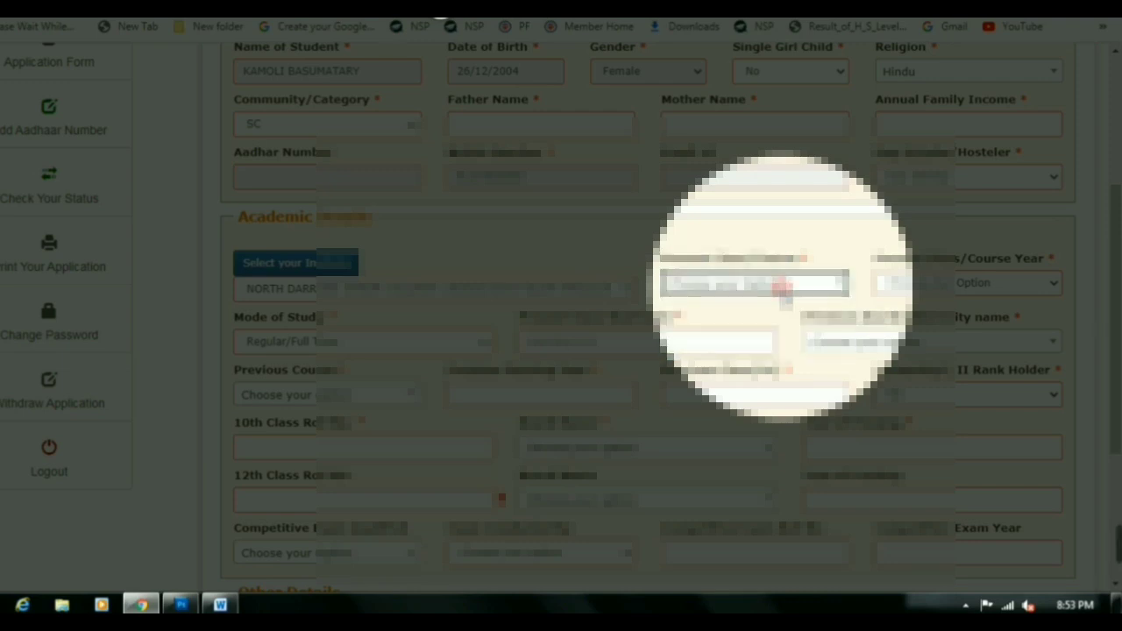
{"action": "left_click", "coordinate": [784, 286]}
{"action": "left_click", "coordinate": [784, 286]}
{"action": "left_click", "coordinate": [785, 287]}
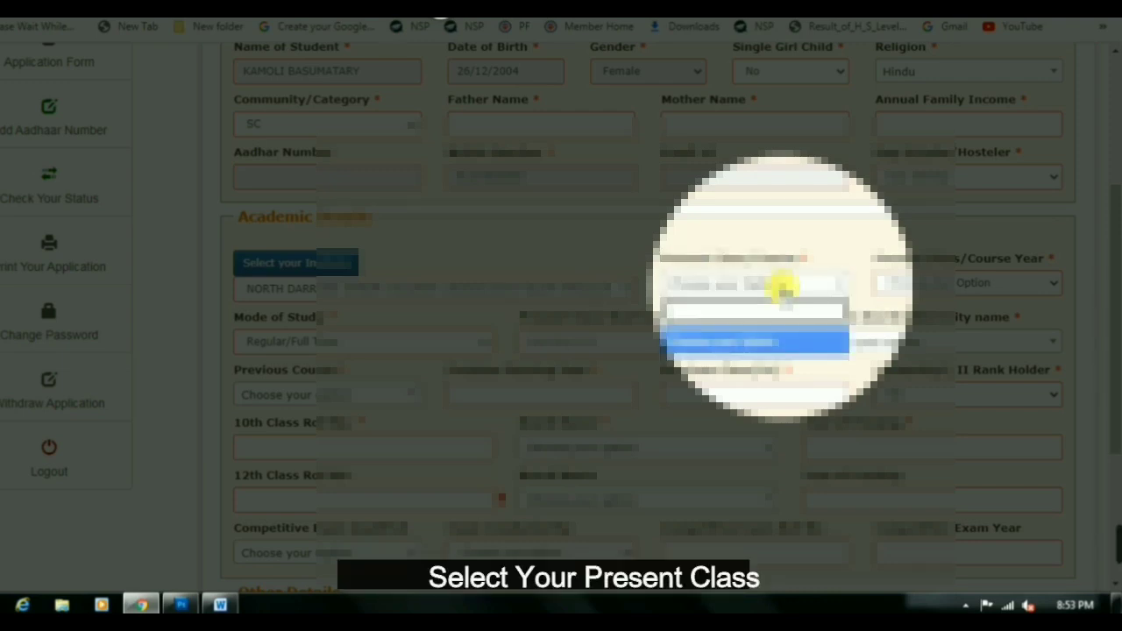
{"action": "left_click", "coordinate": [784, 286]}
{"action": "left_click", "coordinate": [783, 285]}
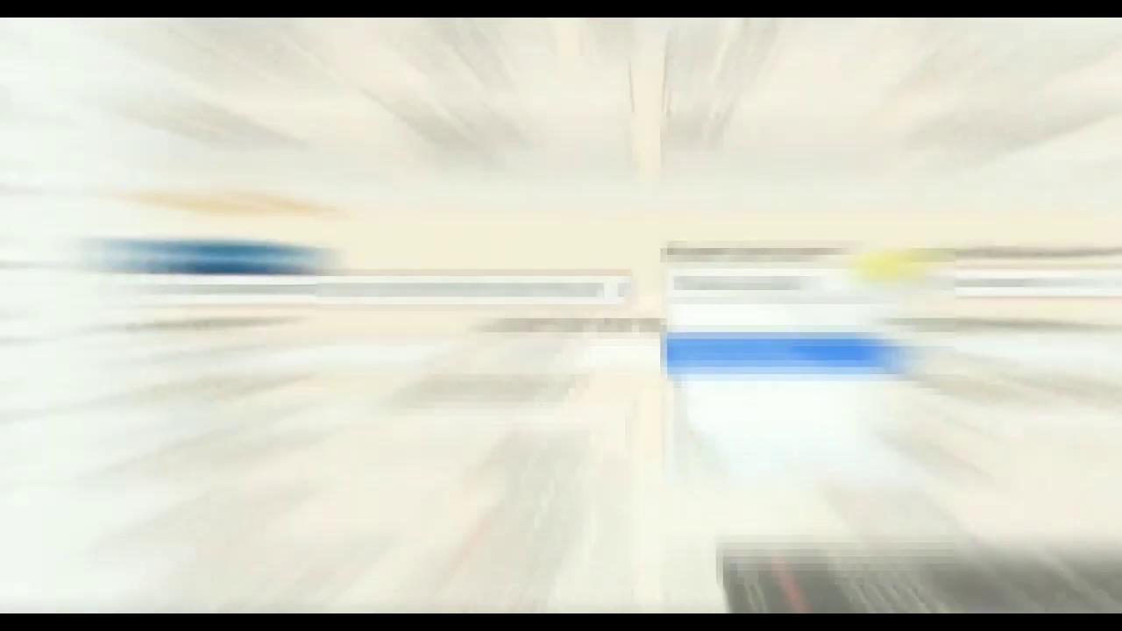
{"action": "key", "text": "F4"}
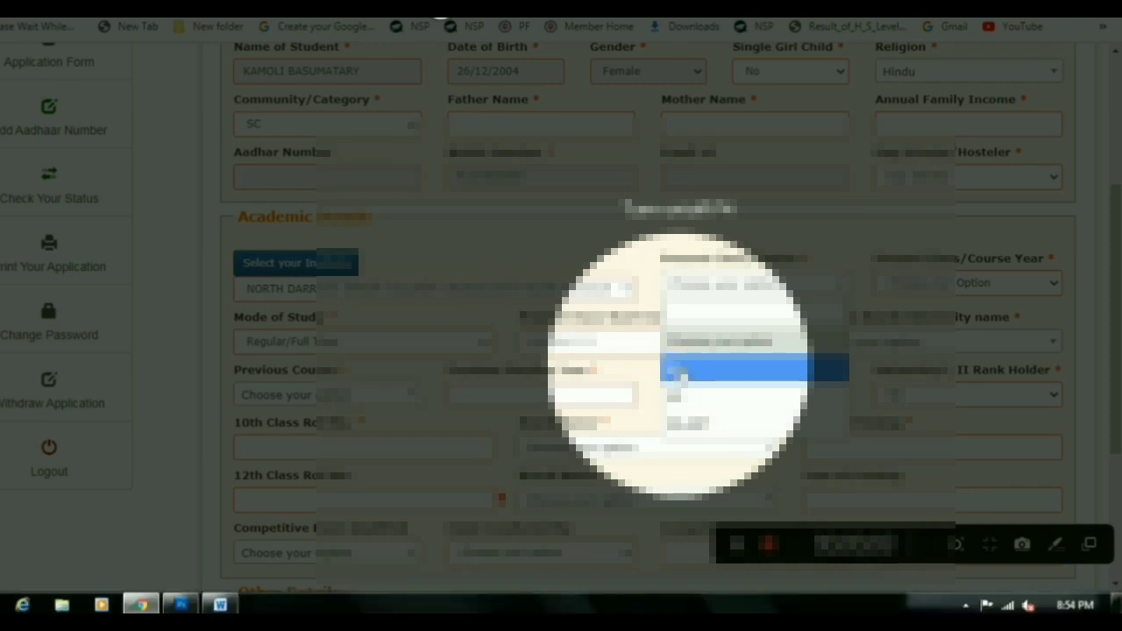
{"action": "left_click", "coordinate": [675, 366]}
Look through the course year options in the Academic section
{"action": "left_click_drag", "start_coordinate": [881, 263], "coordinate": [955, 263]}
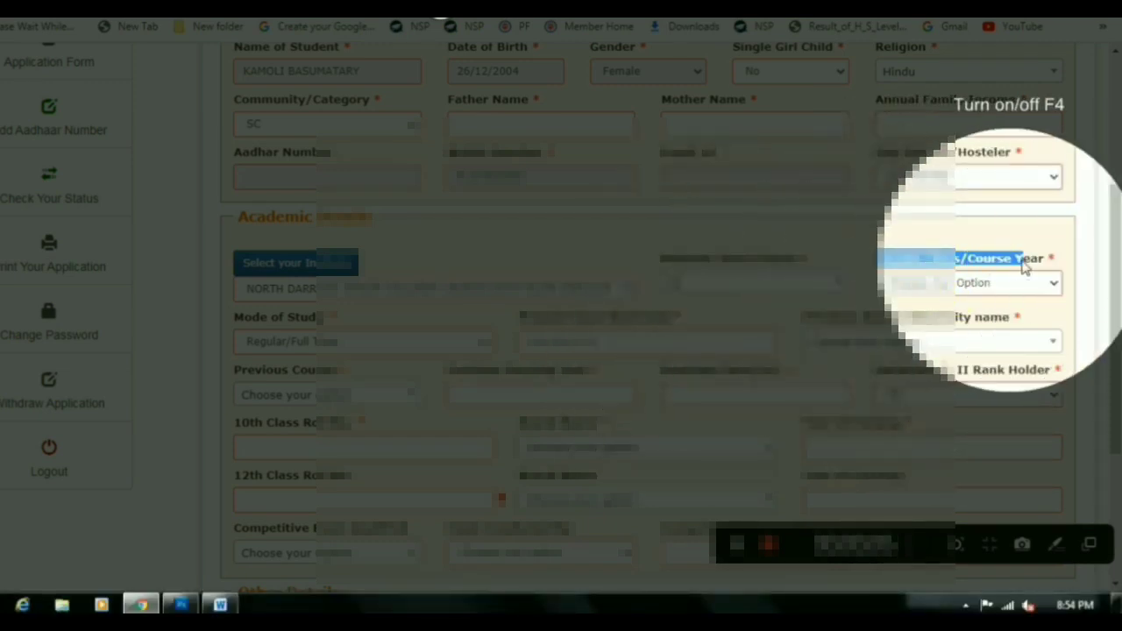
{"action": "left_click", "coordinate": [960, 282]}
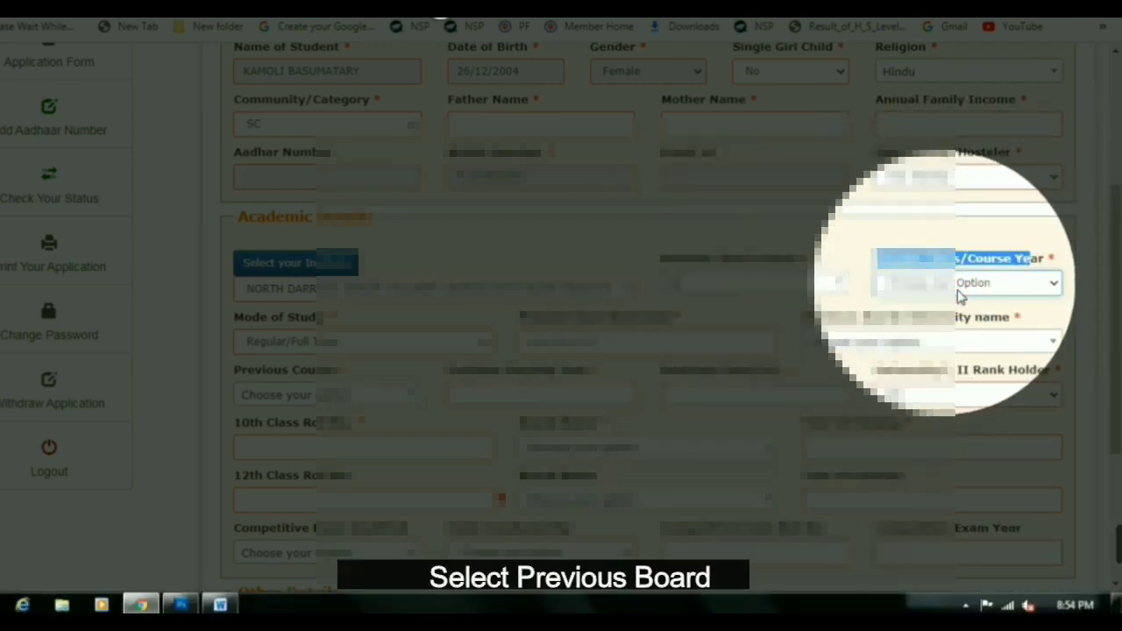
{"action": "left_click", "coordinate": [943, 282]}
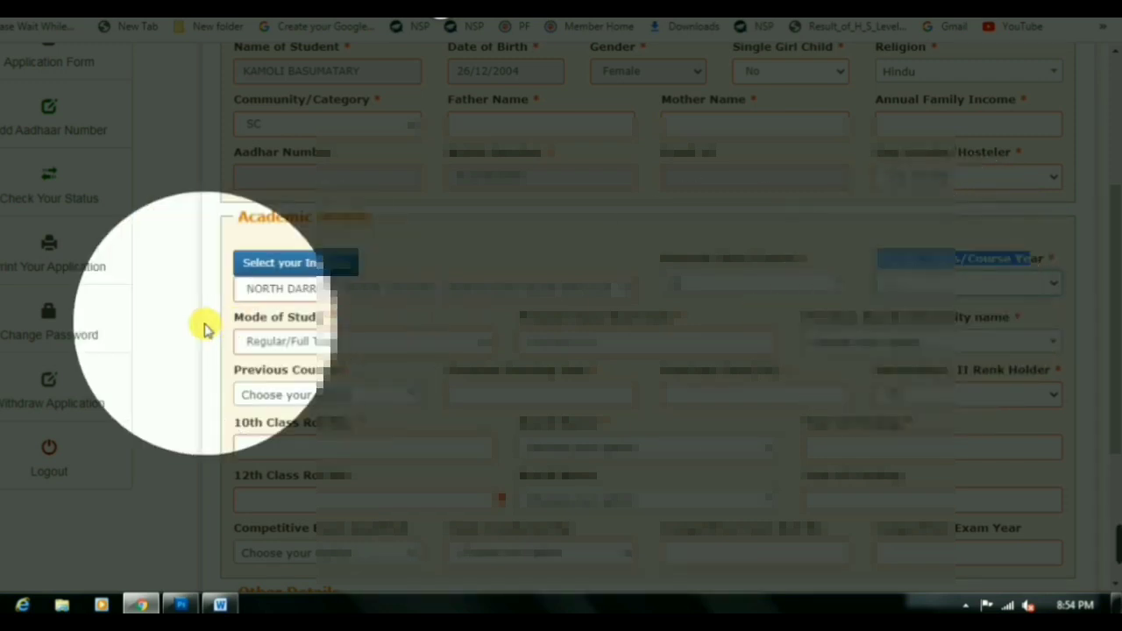
Set Mode of Study to Regular/Full Time, leaving the date field unpicked
{"action": "left_click_drag", "start_coordinate": [259, 317], "coordinate": [324, 317]}
{"action": "left_click", "coordinate": [301, 341]}
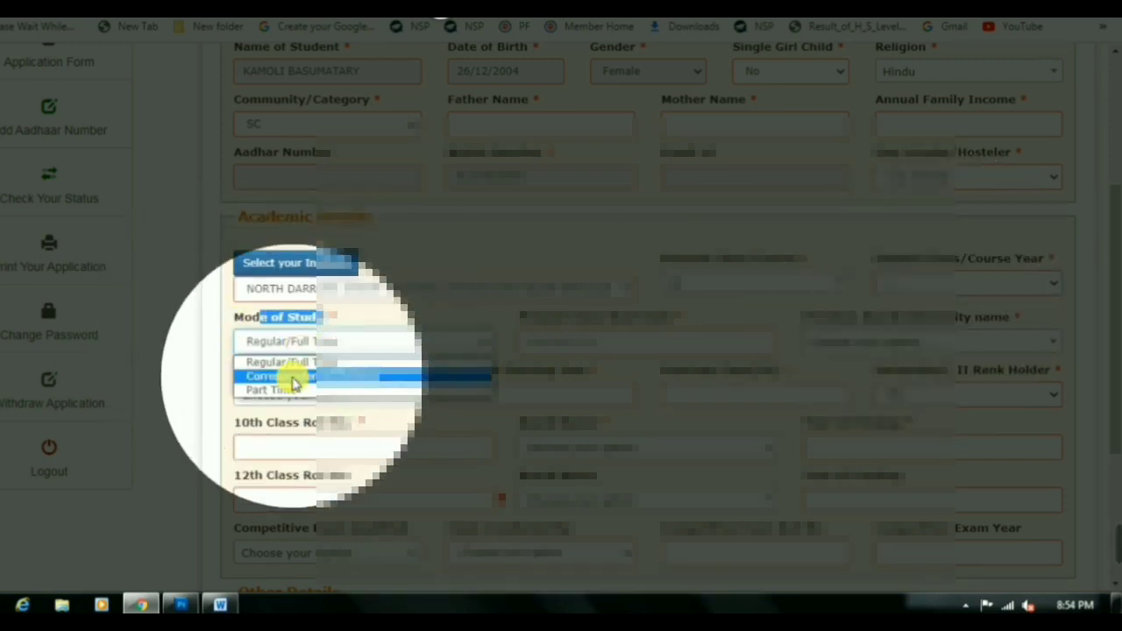
{"action": "left_click", "coordinate": [293, 361]}
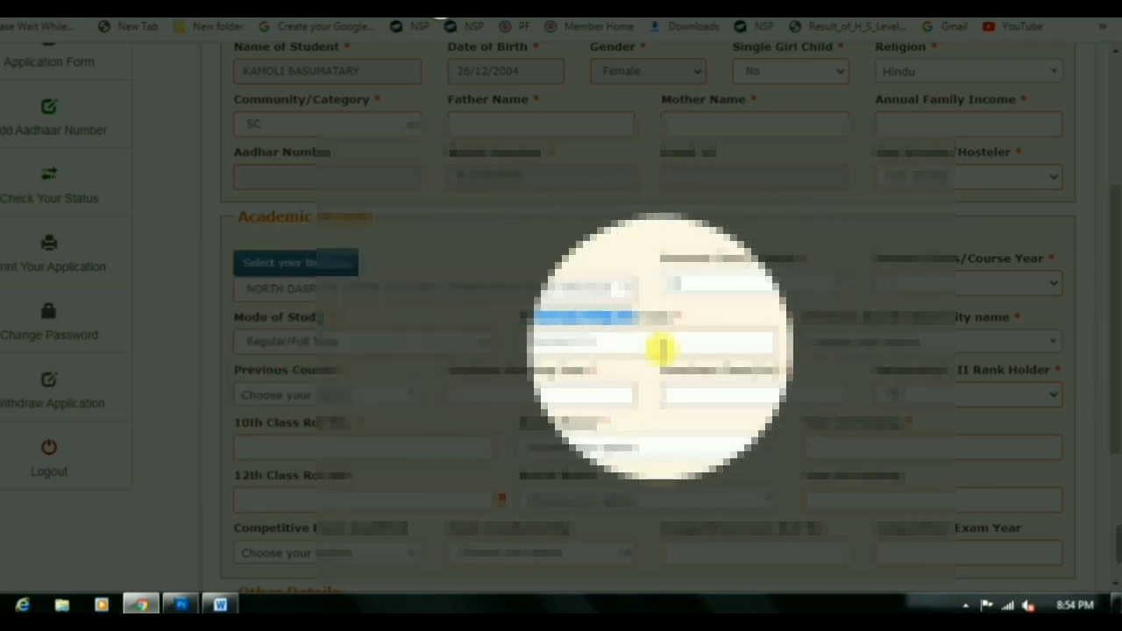
{"action": "left_click", "coordinate": [661, 349]}
{"action": "left_click", "coordinate": [661, 349]}
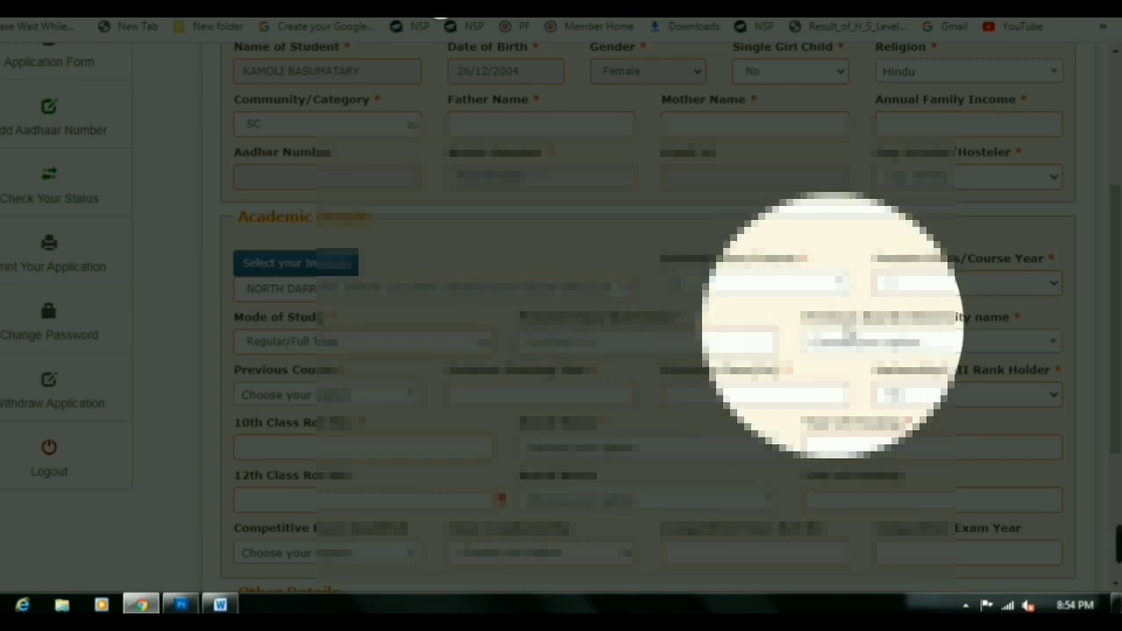
{"action": "left_click", "coordinate": [854, 340]}
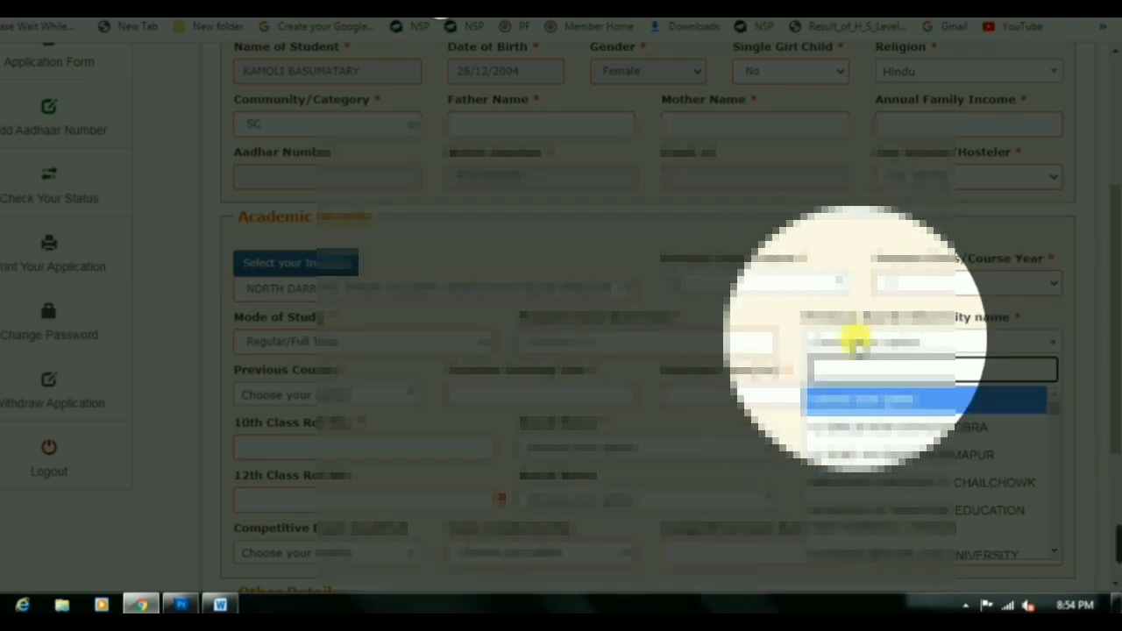
Type 'as' and browse the Previous Board/University list to choose Board of Secondary Education
{"action": "type", "text": "as"}
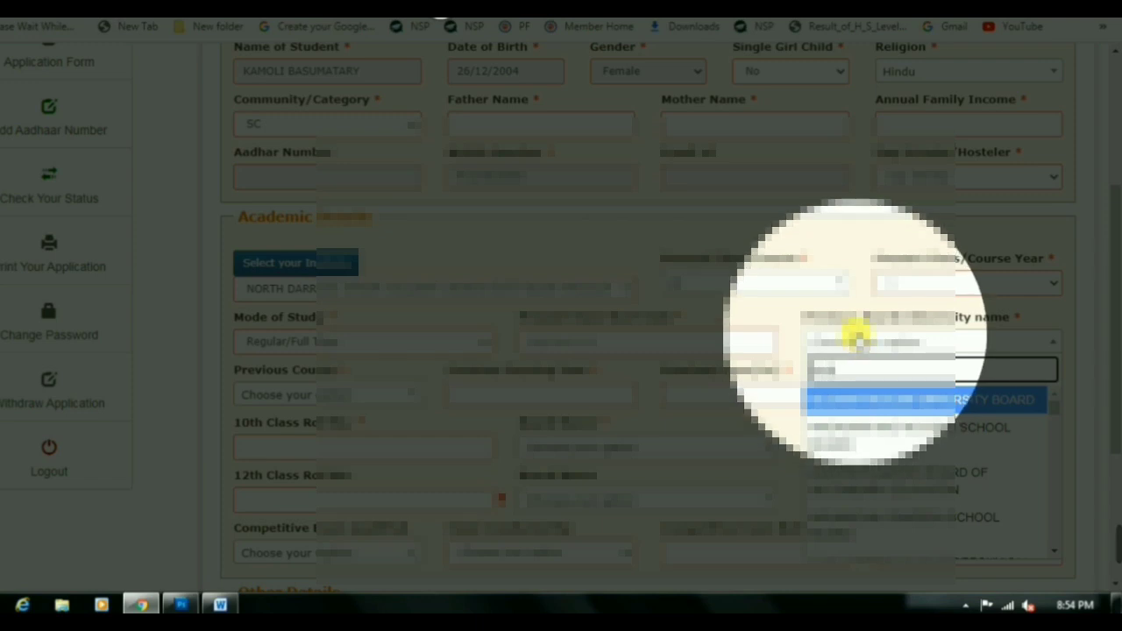
{"action": "scroll", "coordinate": [877, 464], "scroll_direction": "down", "scroll_amount": 1}
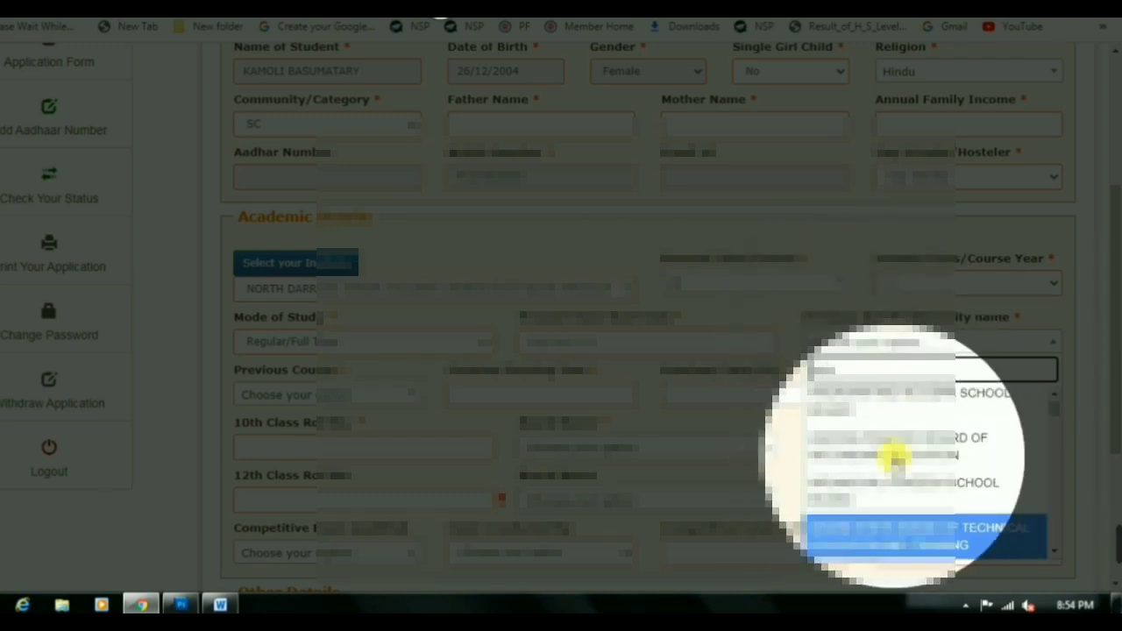
{"action": "scroll", "coordinate": [894, 454], "scroll_direction": "down", "scroll_amount": 1}
{"action": "scroll", "coordinate": [894, 454], "scroll_direction": "down", "scroll_amount": 1}
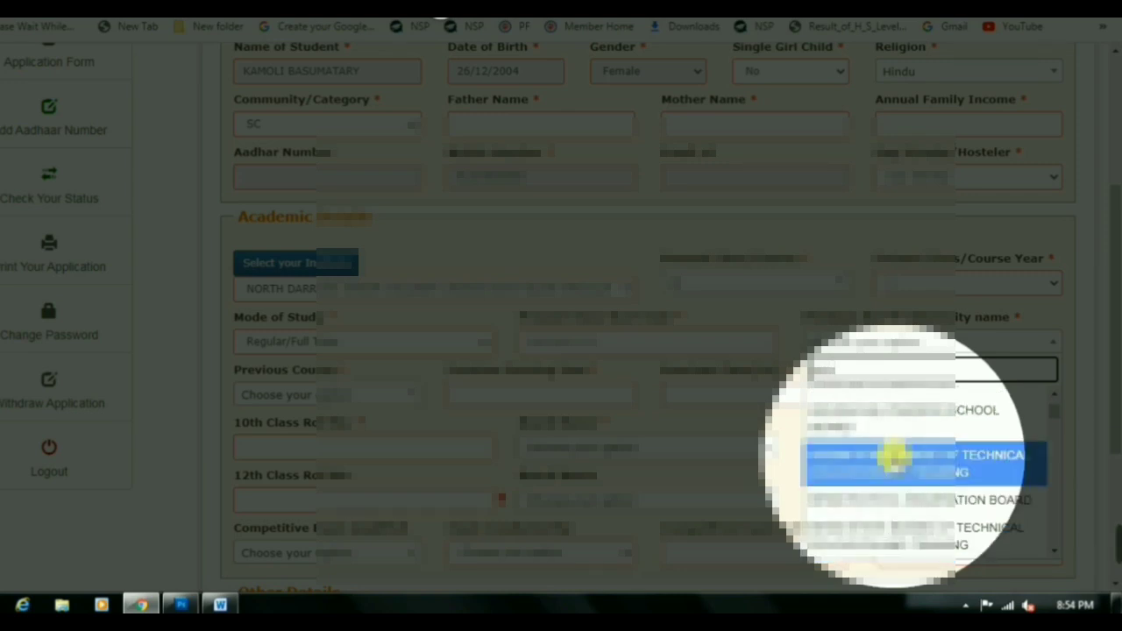
{"action": "key", "text": "Down"}
{"action": "scroll", "coordinate": [894, 455], "scroll_direction": "down", "scroll_amount": 1}
{"action": "key", "text": "Down"}
{"action": "key", "text": "Down"}
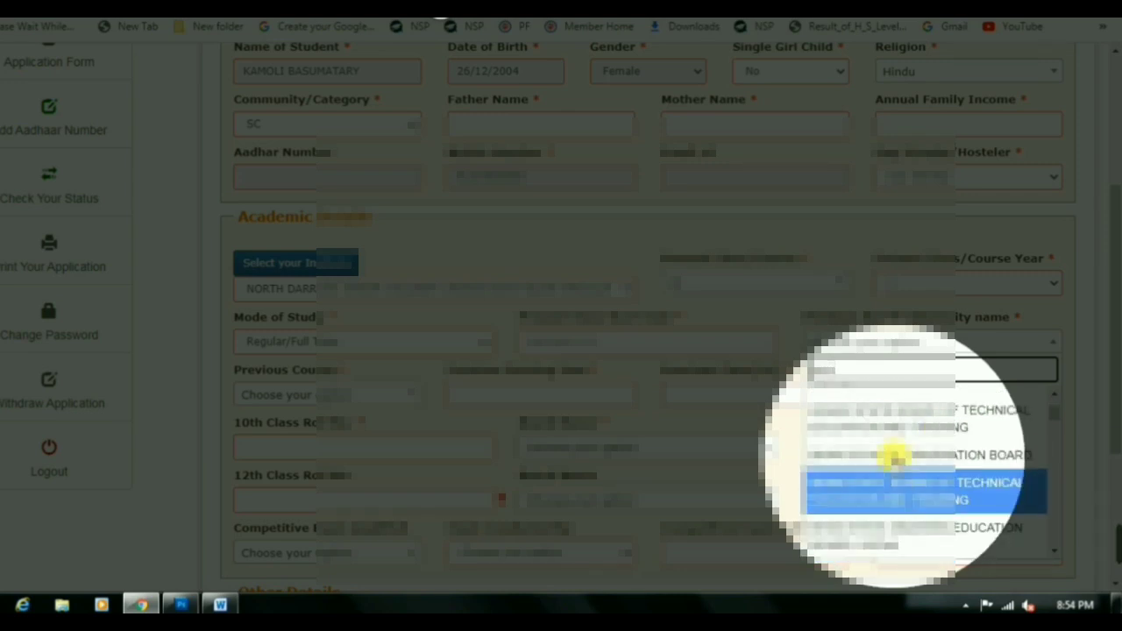
{"action": "scroll", "coordinate": [894, 456], "scroll_direction": "down", "scroll_amount": 2}
{"action": "key", "text": "Down"}
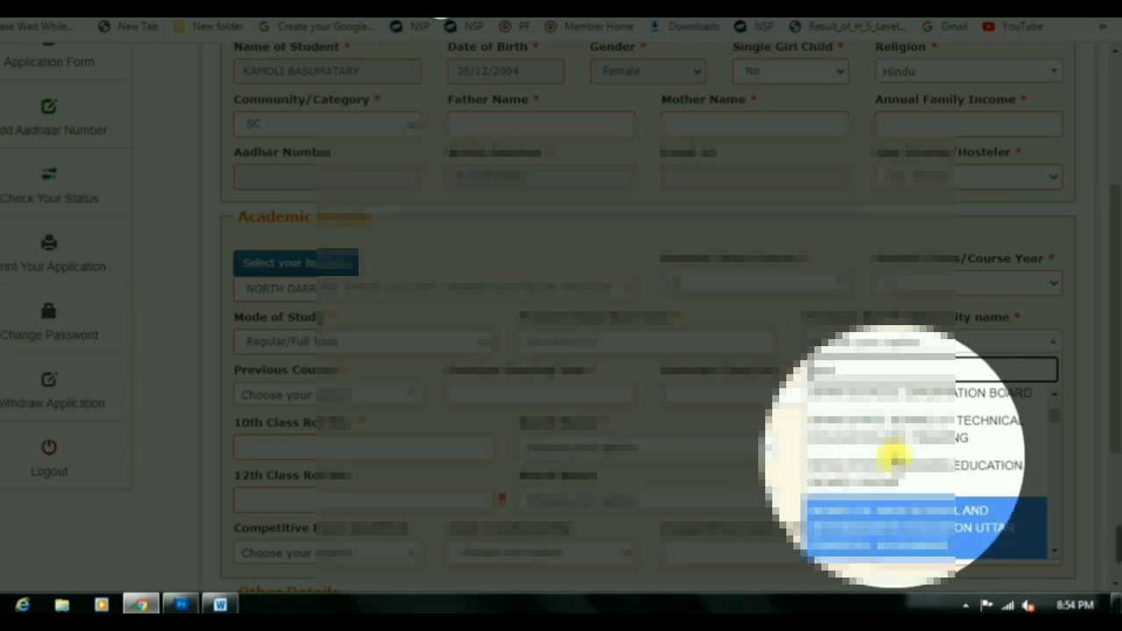
{"action": "scroll", "coordinate": [894, 455], "scroll_direction": "down", "scroll_amount": 1}
{"action": "key", "text": "Down"}
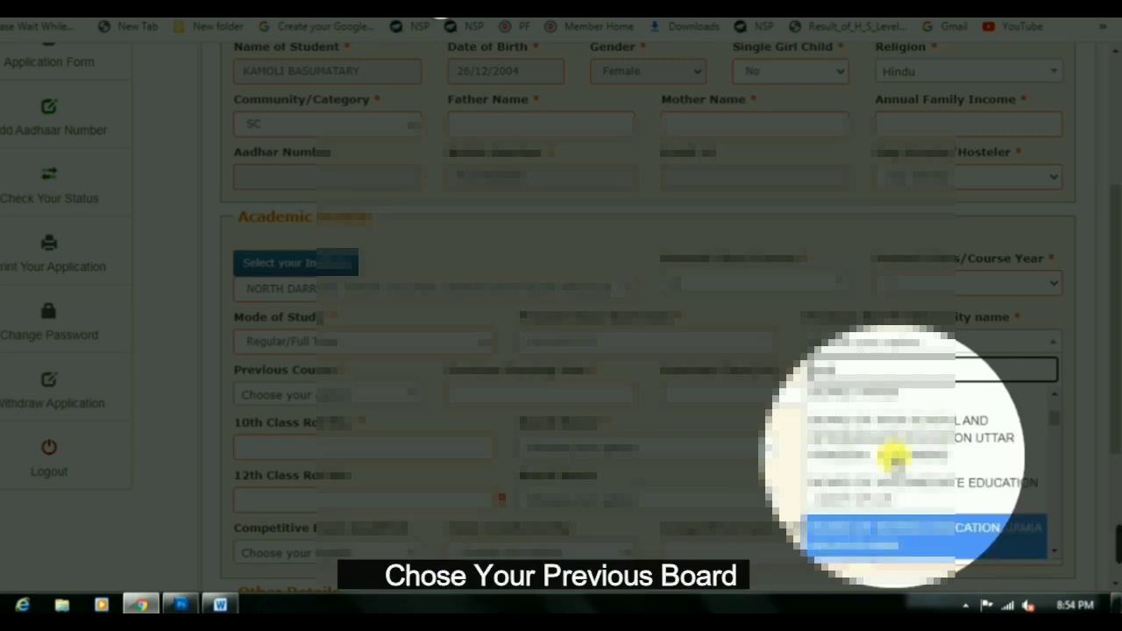
{"action": "scroll", "coordinate": [894, 454], "scroll_direction": "down", "scroll_amount": 1}
{"action": "key", "text": "Down"}
{"action": "key", "text": "Down"}
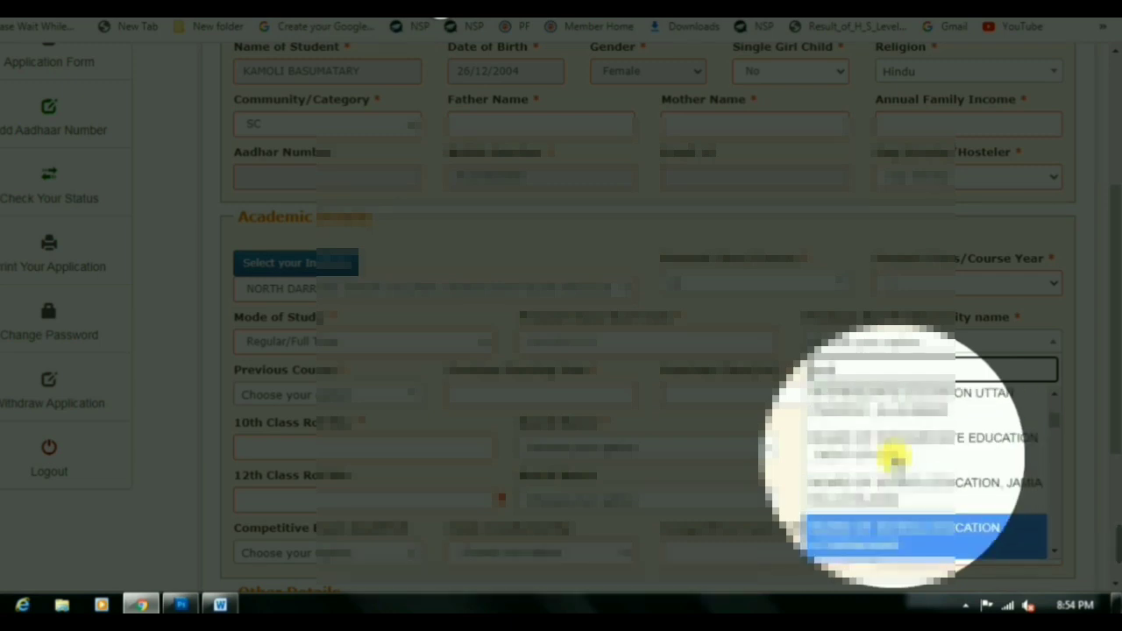
{"action": "scroll", "coordinate": [894, 454], "scroll_direction": "down", "scroll_amount": 1}
{"action": "key", "text": "Down"}
{"action": "key", "text": "Down"}
{"action": "scroll", "coordinate": [894, 454], "scroll_direction": "down", "scroll_amount": 1}
{"action": "key", "text": "Down"}
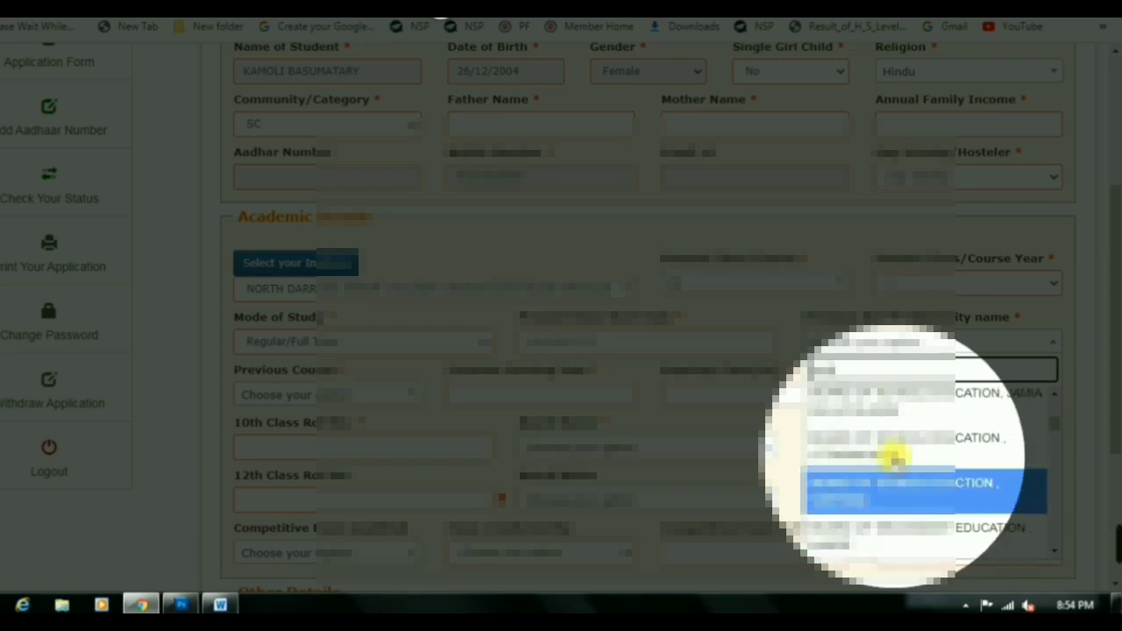
{"action": "scroll", "coordinate": [894, 454], "scroll_direction": "up", "scroll_amount": 2}
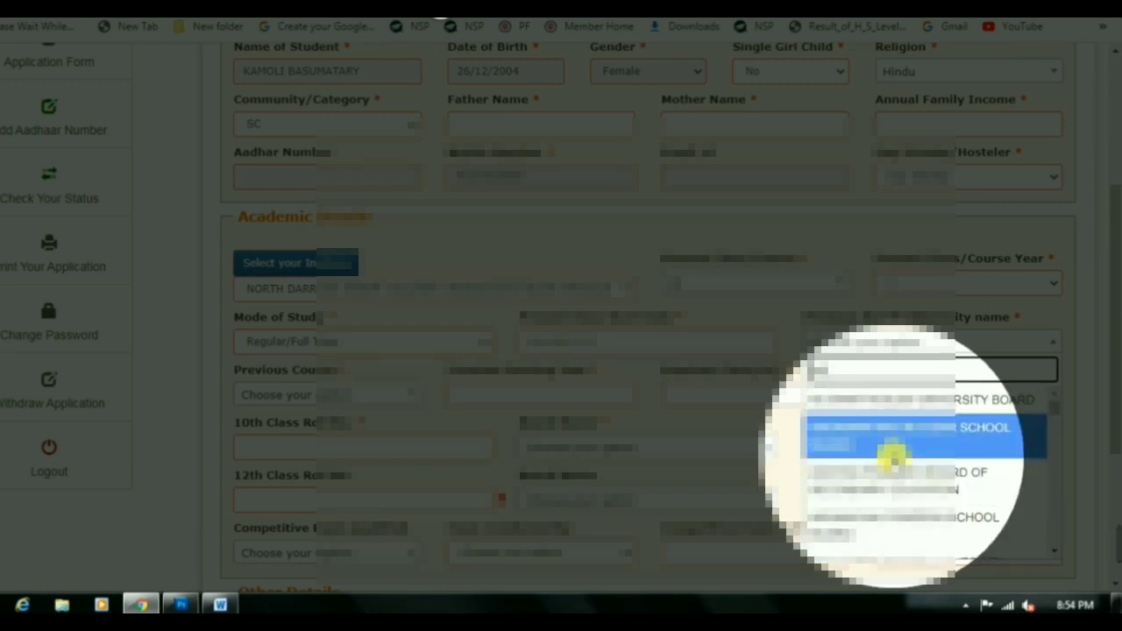
{"action": "scroll", "coordinate": [894, 454], "scroll_direction": "down", "scroll_amount": 1}
{"action": "key", "text": "Down"}
{"action": "scroll", "coordinate": [894, 454], "scroll_direction": "down", "scroll_amount": 1}
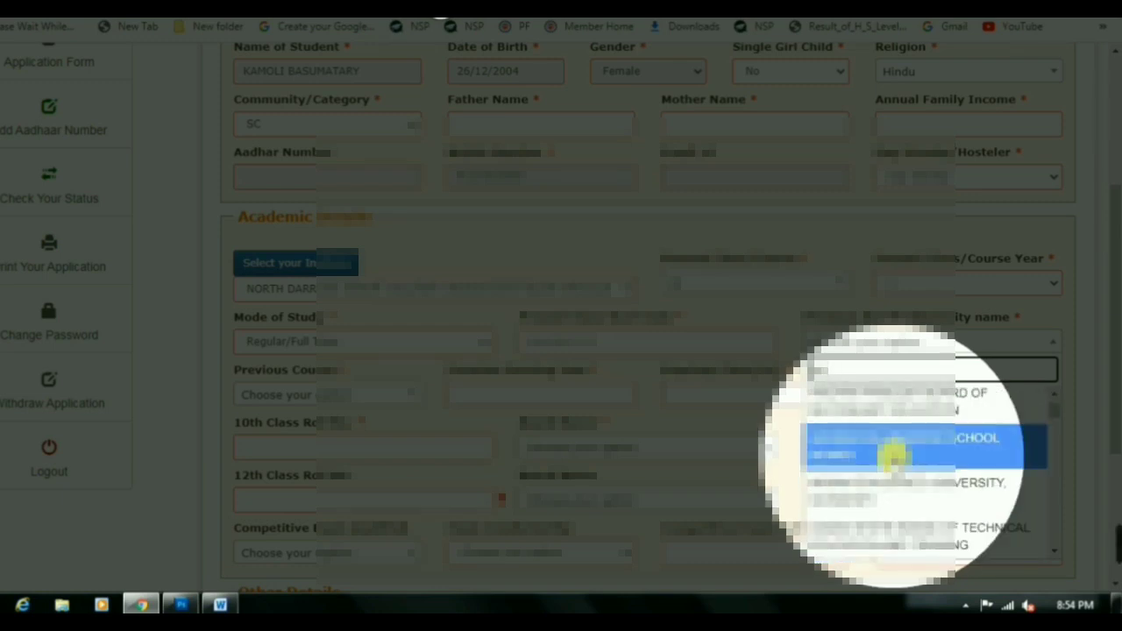
{"action": "key", "text": "Down"}
{"action": "key", "text": "Down"}
{"action": "scroll", "coordinate": [894, 454], "scroll_direction": "down", "scroll_amount": 1}
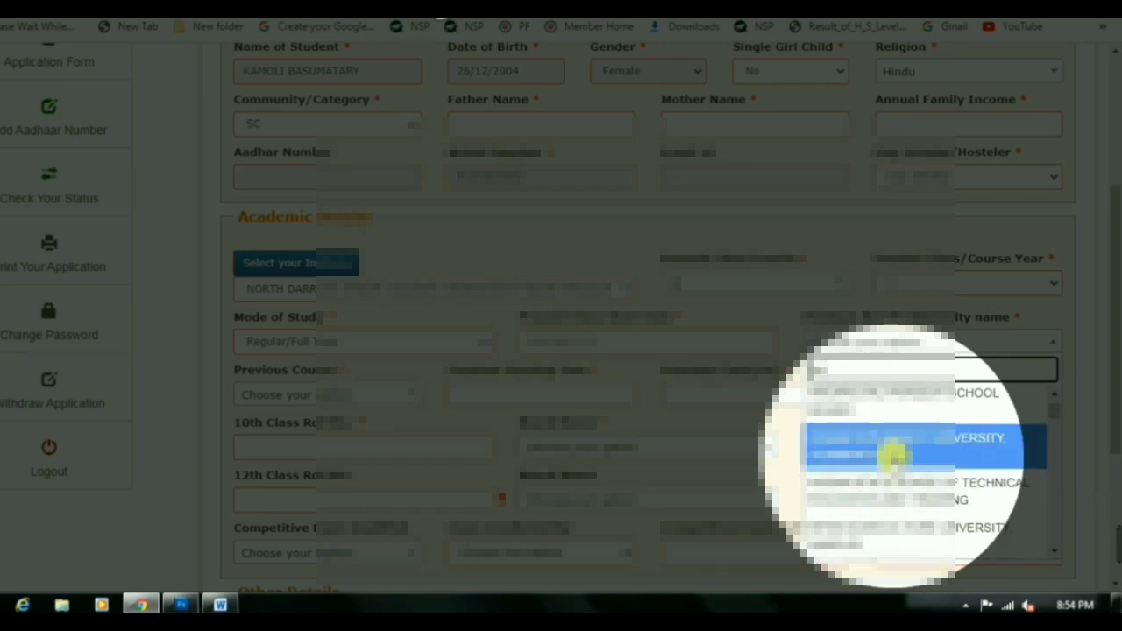
{"action": "key", "text": "Down"}
{"action": "scroll", "coordinate": [890, 454], "scroll_direction": "down", "scroll_amount": 1}
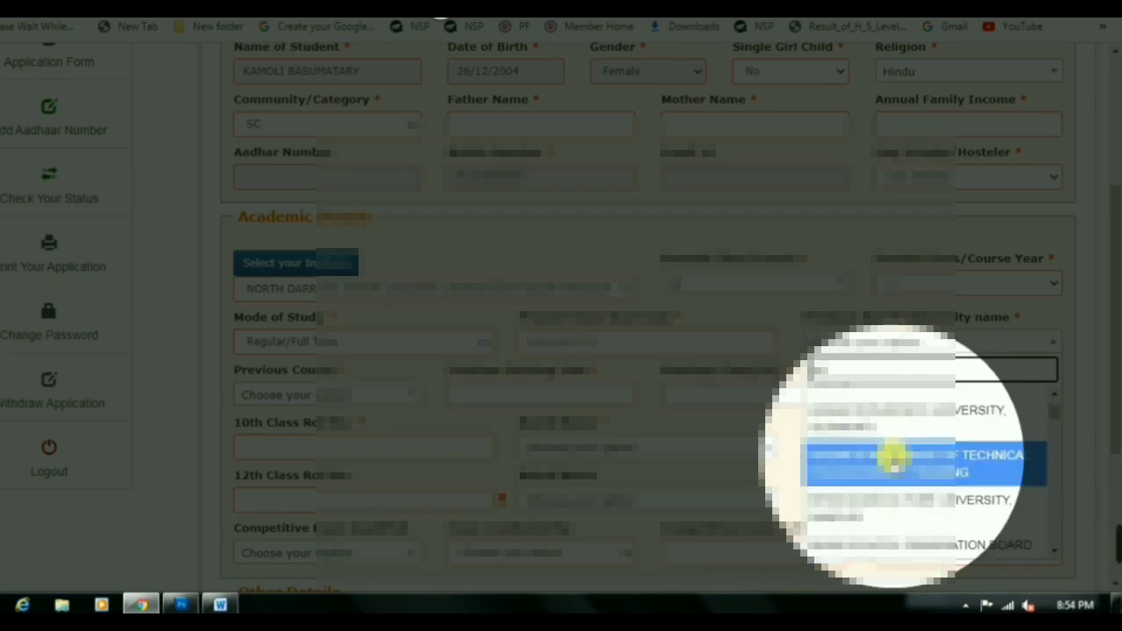
{"action": "key", "text": "Down"}
{"action": "scroll", "coordinate": [911, 449], "scroll_direction": "down", "scroll_amount": 2}
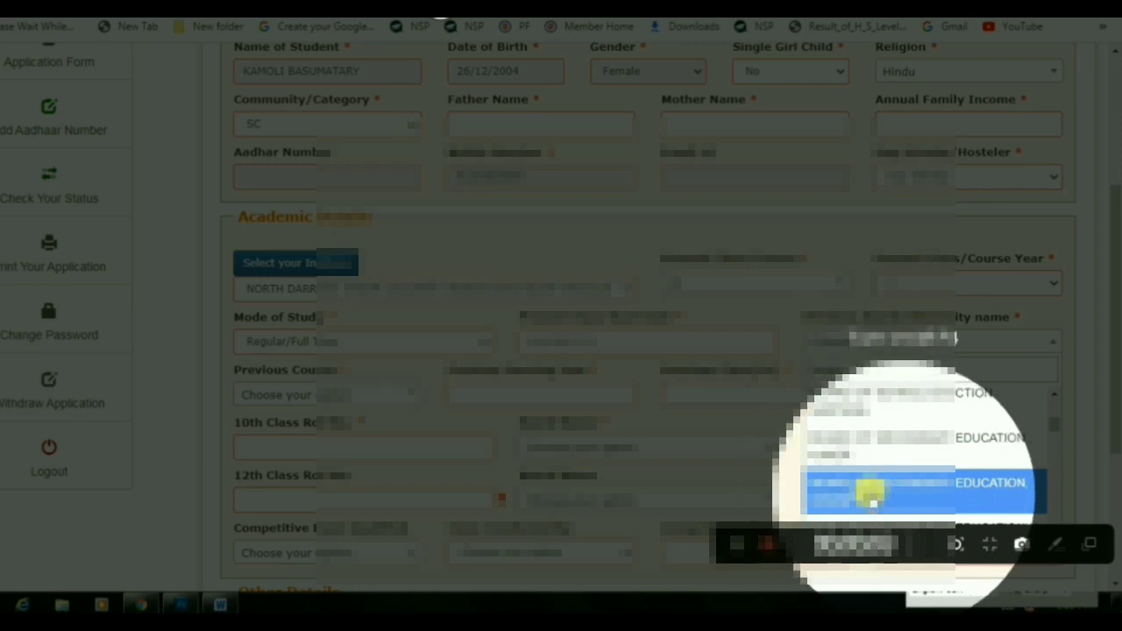
{"action": "left_click", "coordinate": [929, 489]}
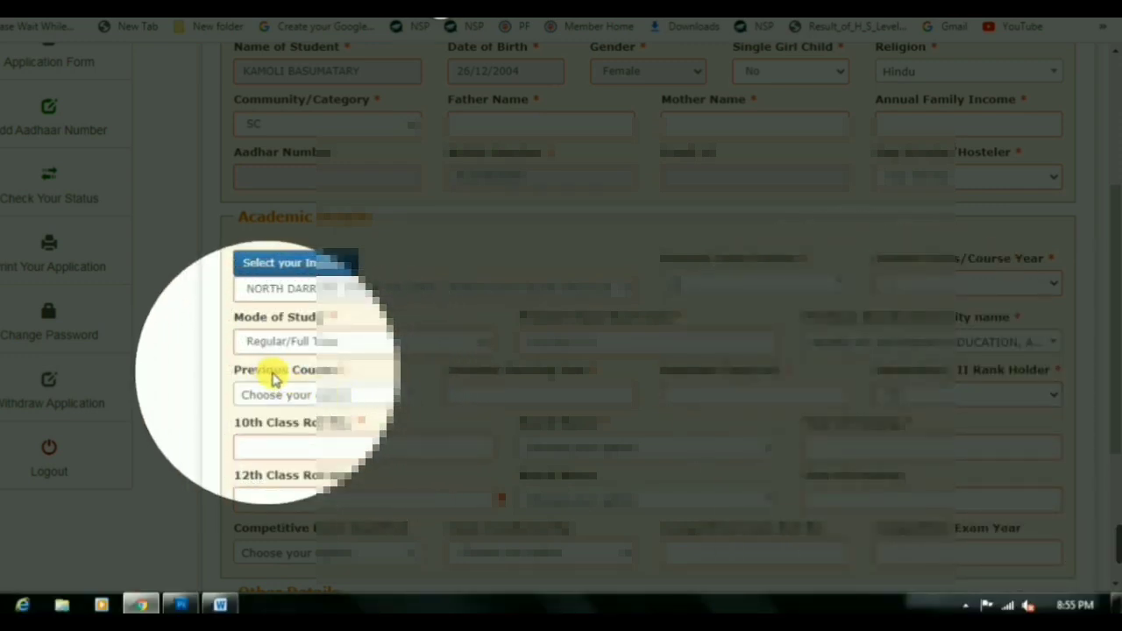
Set the Previous Course to 10th
{"action": "left_click", "coordinate": [273, 405]}
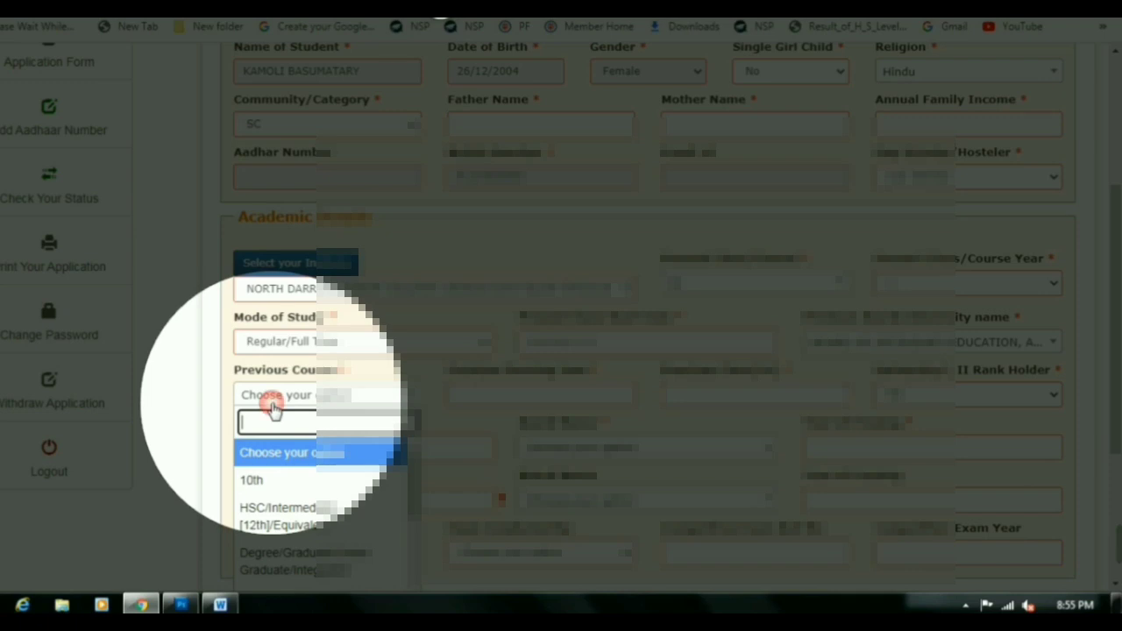
{"action": "left_click", "coordinate": [256, 480]}
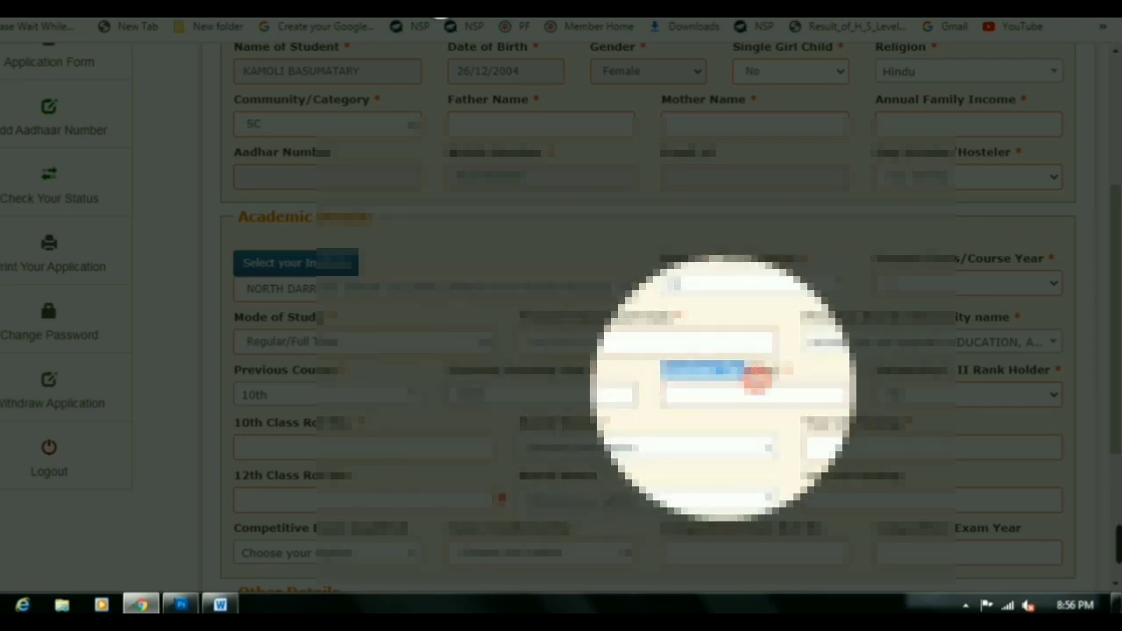
{"action": "left_click", "coordinate": [706, 390]}
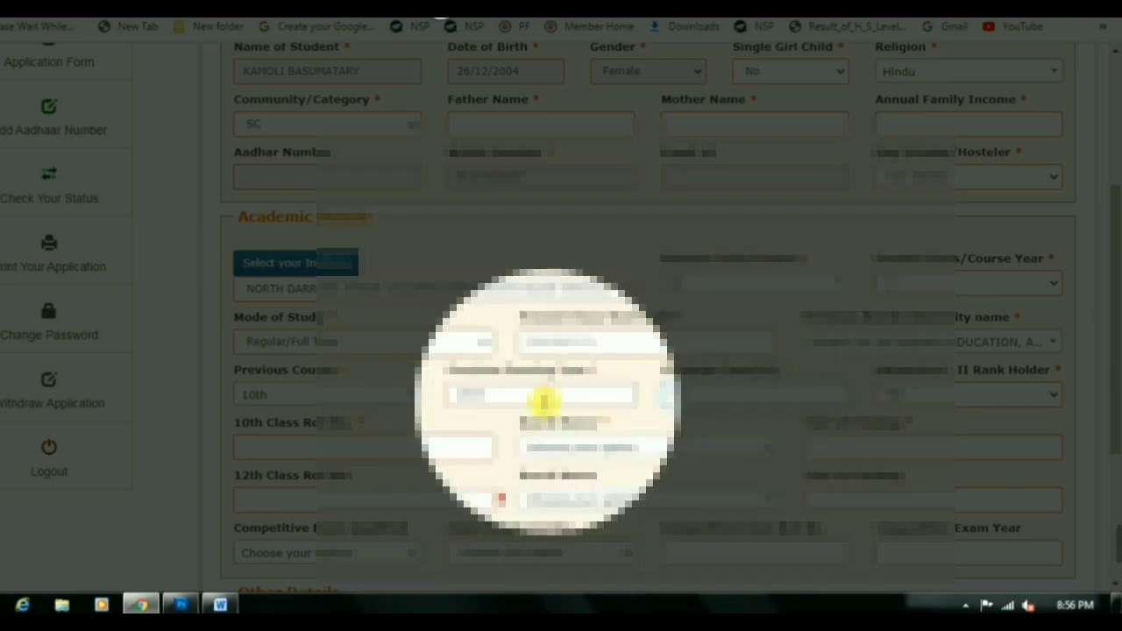
{"action": "left_click_drag", "start_coordinate": [868, 384], "coordinate": [1007, 368]}
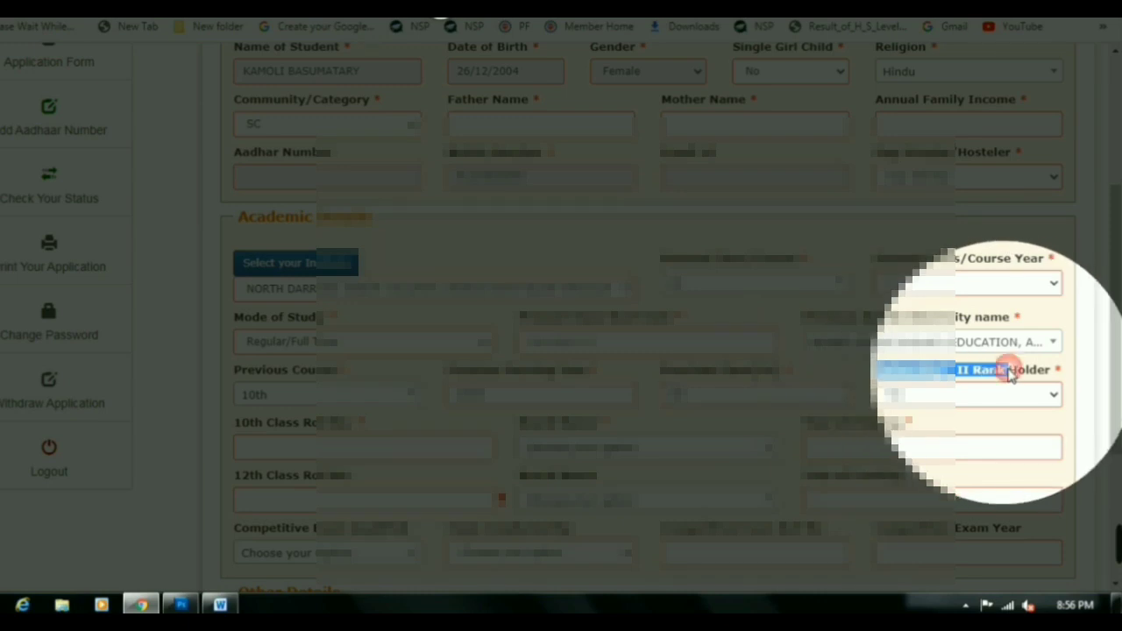
{"action": "left_click_drag", "start_coordinate": [226, 430], "coordinate": [292, 458]}
Enter the 10th class roll number and choose its board
{"action": "left_click", "coordinate": [310, 443]}
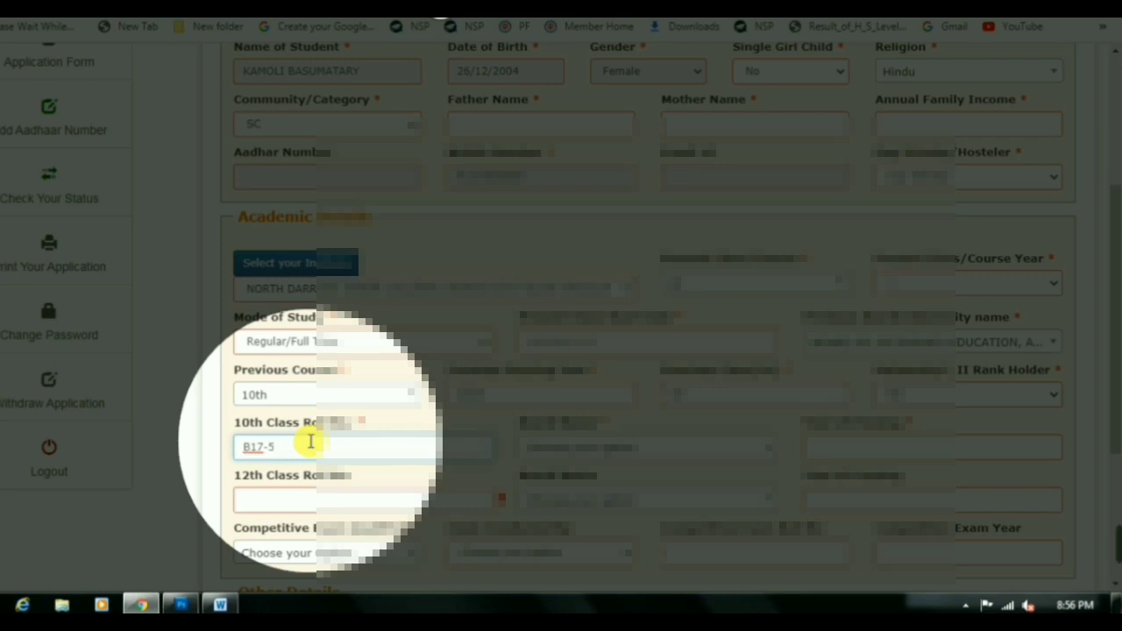
{"action": "left_click", "coordinate": [533, 447]}
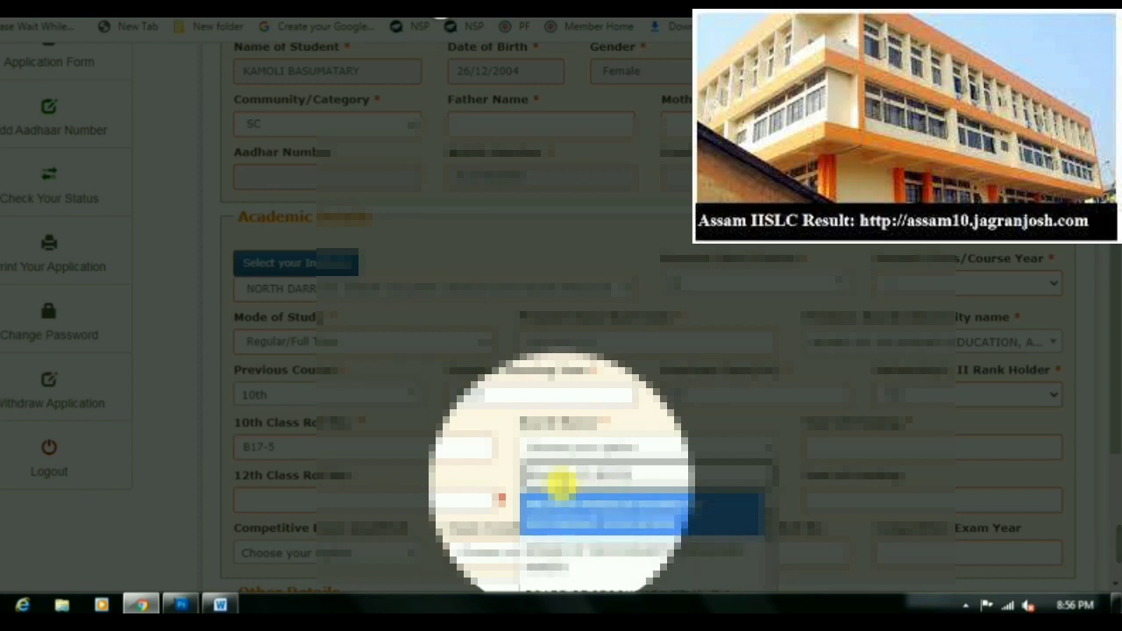
{"action": "left_click", "coordinate": [596, 513]}
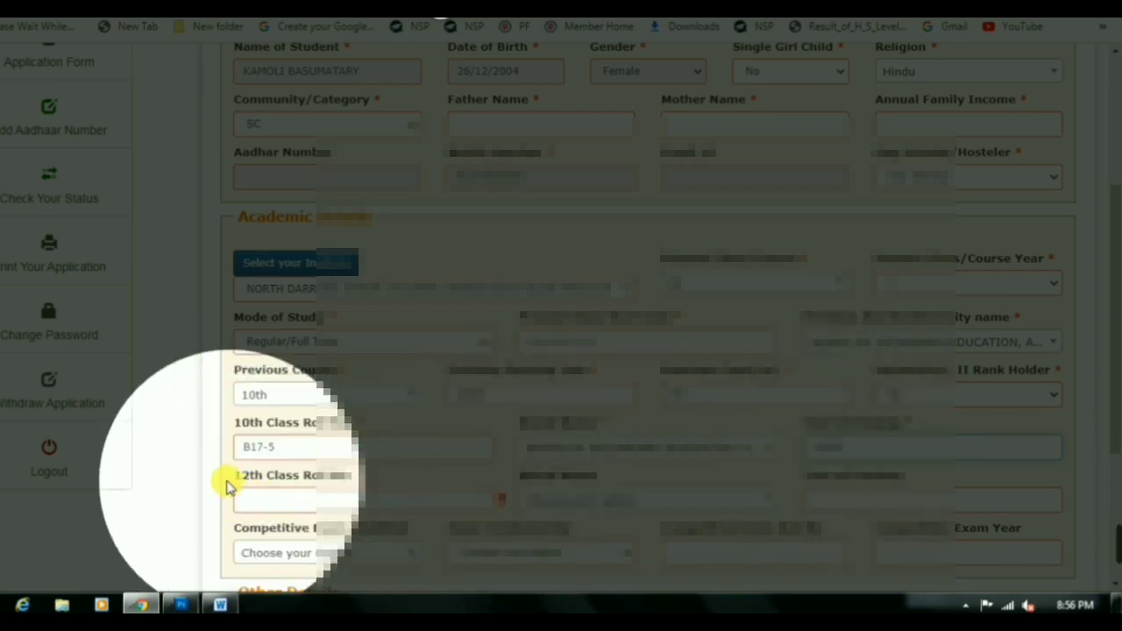
{"action": "left_click_drag", "start_coordinate": [231, 476], "coordinate": [338, 475]}
In Other Details, set Marital Status to Un Married
{"action": "scroll", "coordinate": [401, 476], "scroll_direction": "down", "scroll_amount": 2}
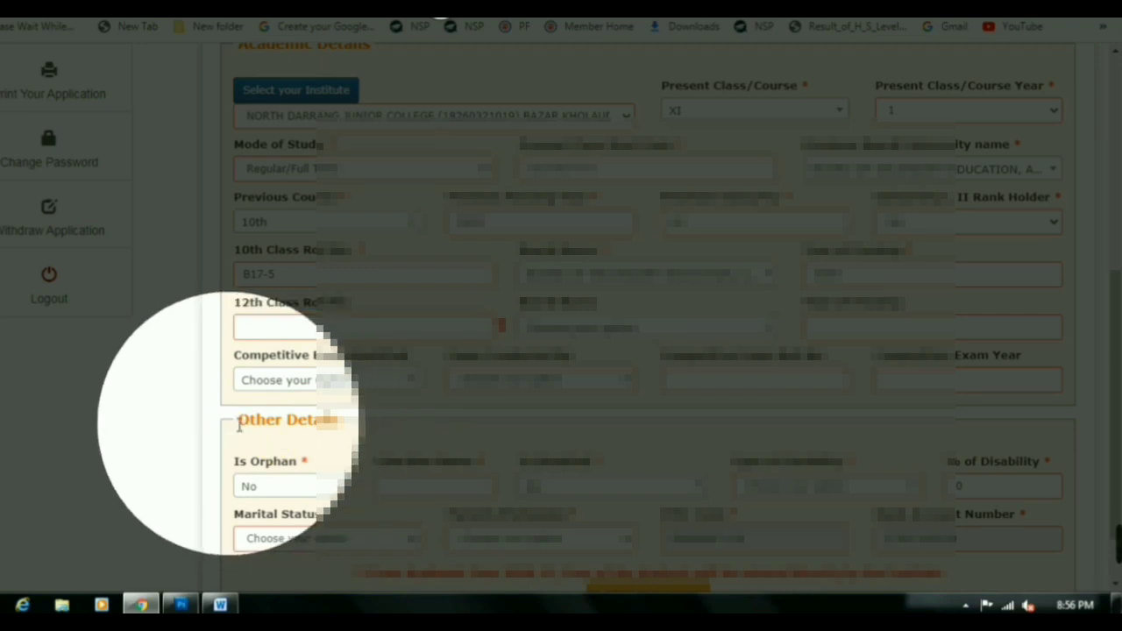
{"action": "left_click_drag", "start_coordinate": [236, 420], "coordinate": [346, 423]}
{"action": "scroll", "coordinate": [348, 424], "scroll_direction": "down", "scroll_amount": 1}
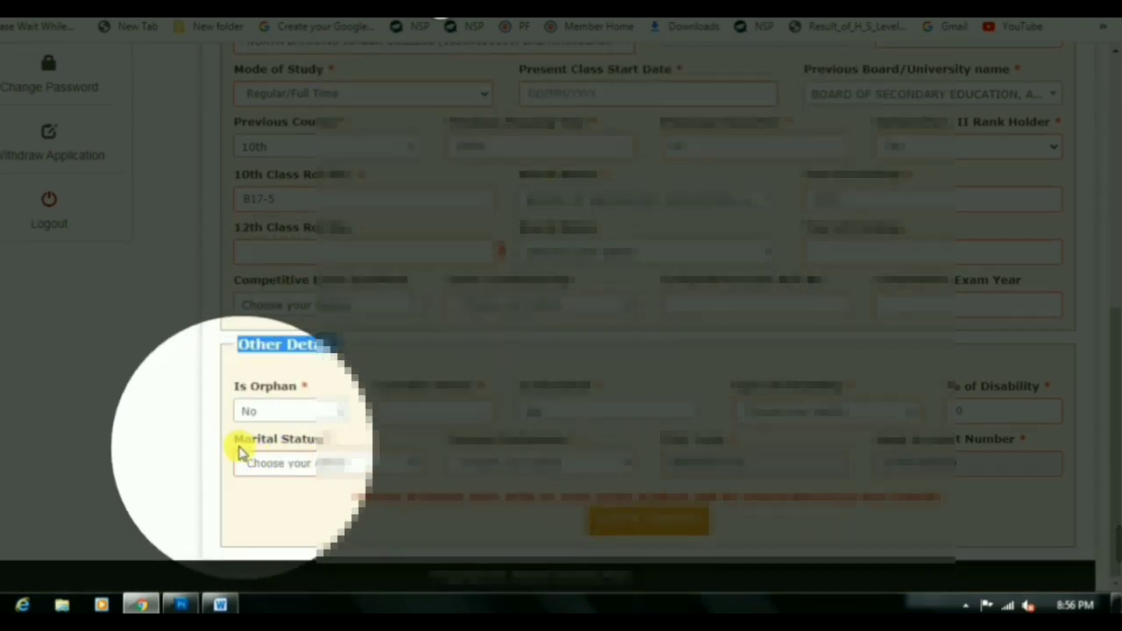
{"action": "left_click_drag", "start_coordinate": [235, 438], "coordinate": [291, 438]}
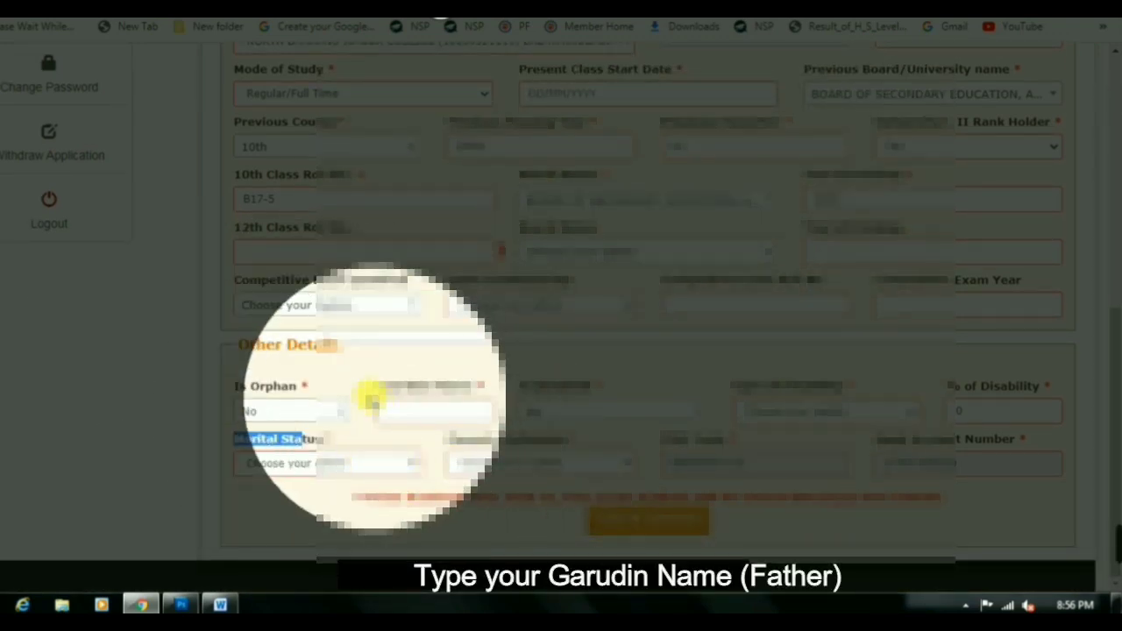
{"action": "left_click_drag", "start_coordinate": [379, 386], "coordinate": [467, 394]}
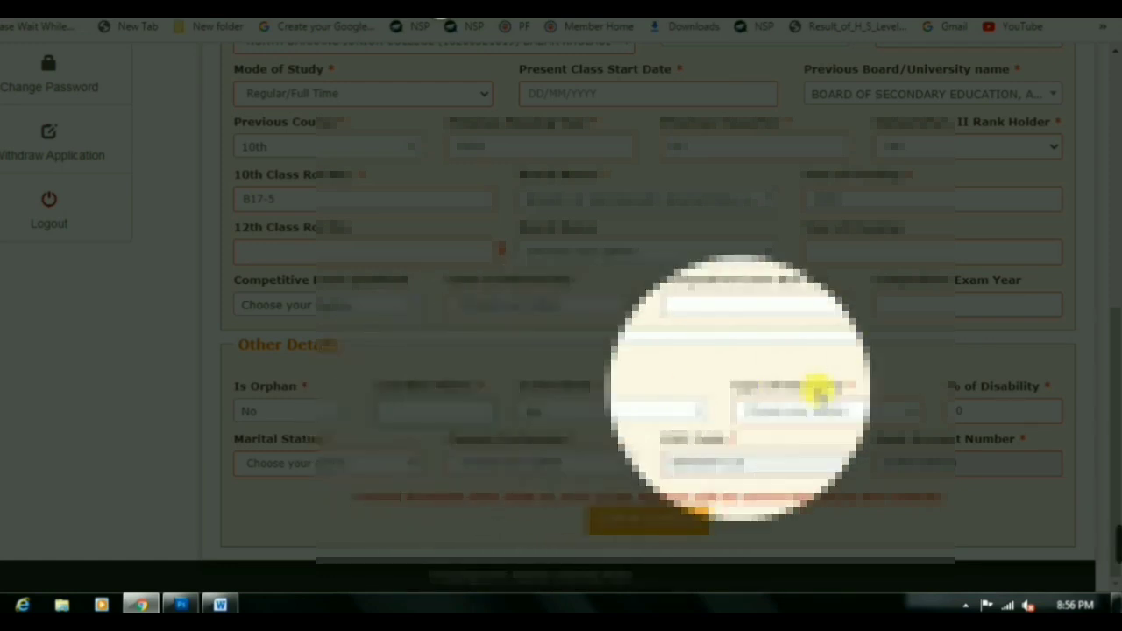
{"action": "left_click_drag", "start_coordinate": [234, 438], "coordinate": [312, 453]}
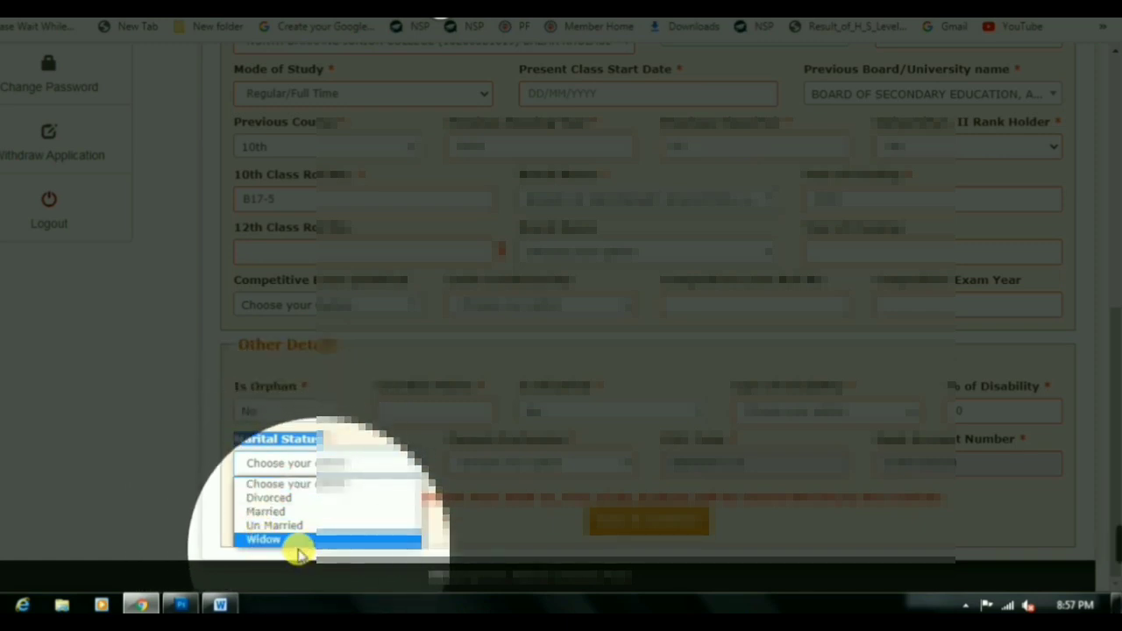
{"action": "left_click", "coordinate": [267, 526]}
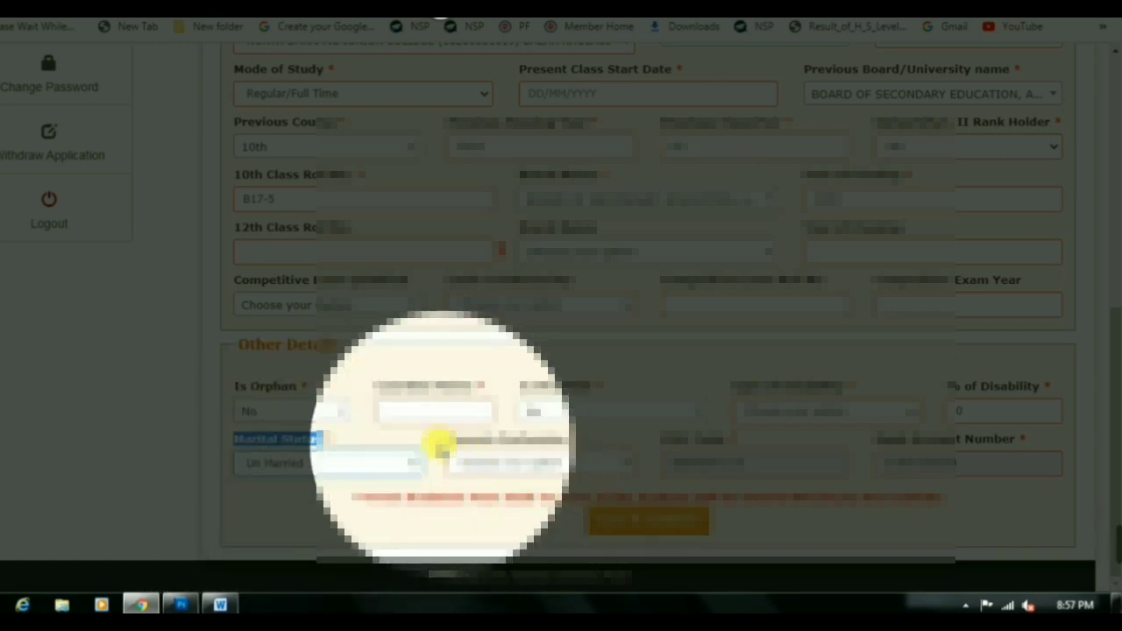
Choose the parents' profession from its list
{"action": "left_click_drag", "start_coordinate": [446, 438], "coordinate": [548, 438]}
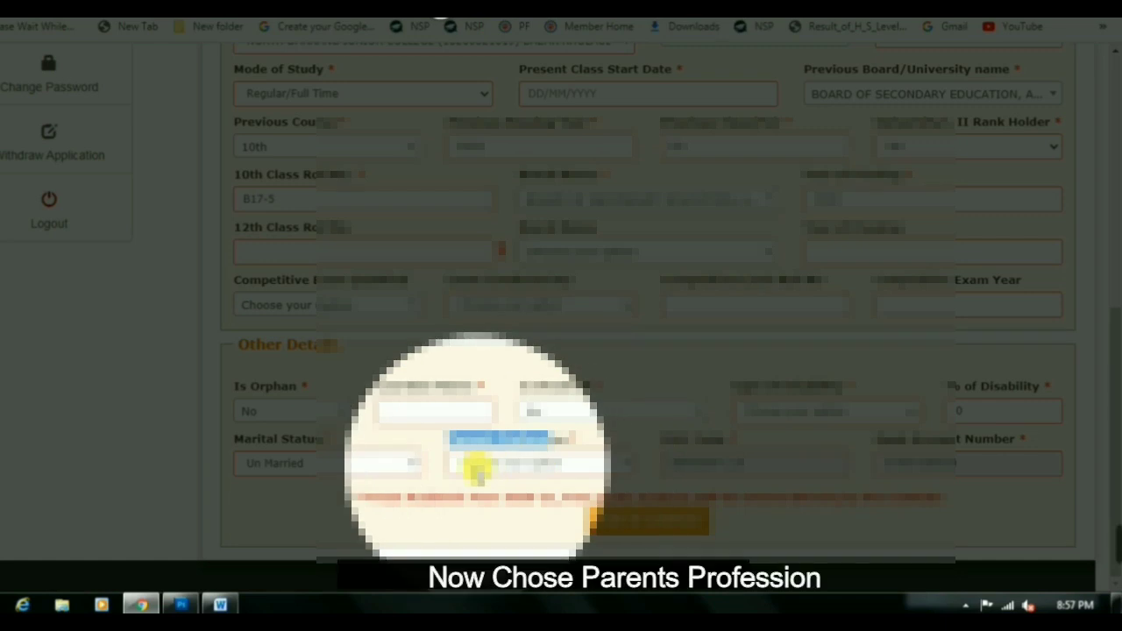
{"action": "left_click", "coordinate": [479, 470]}
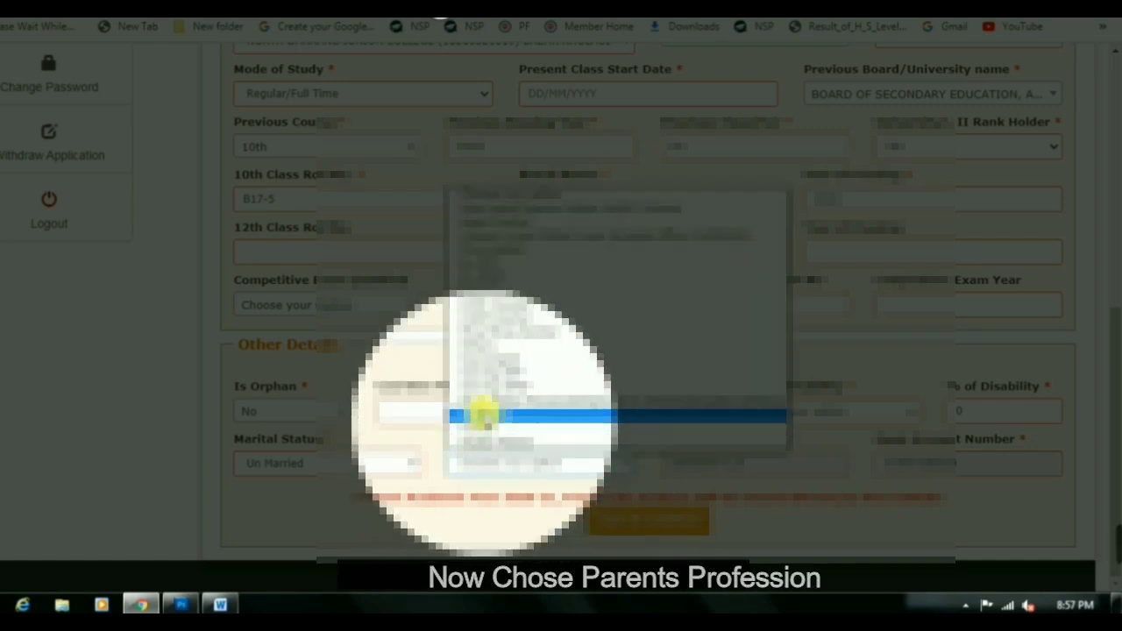
{"action": "left_click", "coordinate": [476, 346]}
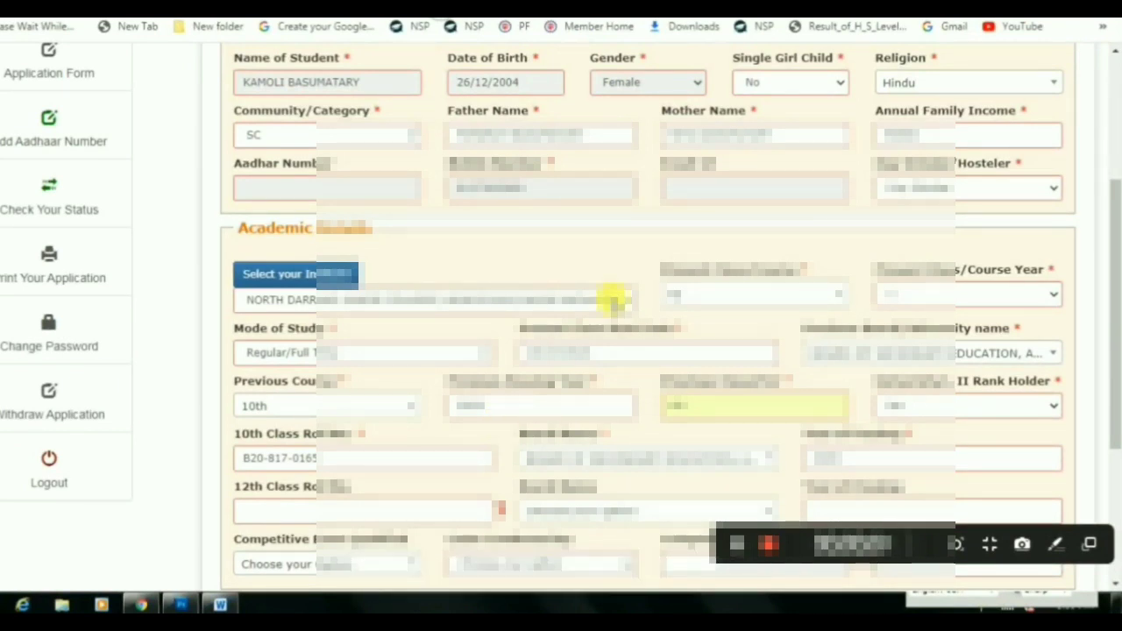
Review the completed Other Details with Present Class Start Date 26/07/2020
{"action": "key", "text": "F4"}
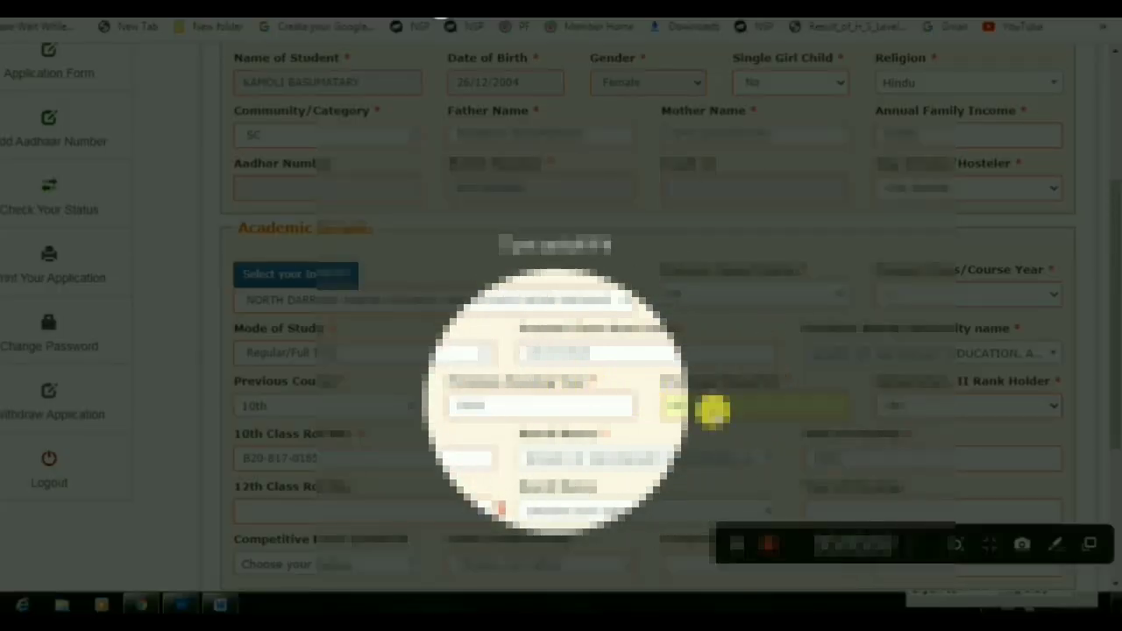
{"action": "scroll", "coordinate": [1078, 377], "scroll_direction": "down", "scroll_amount": 3}
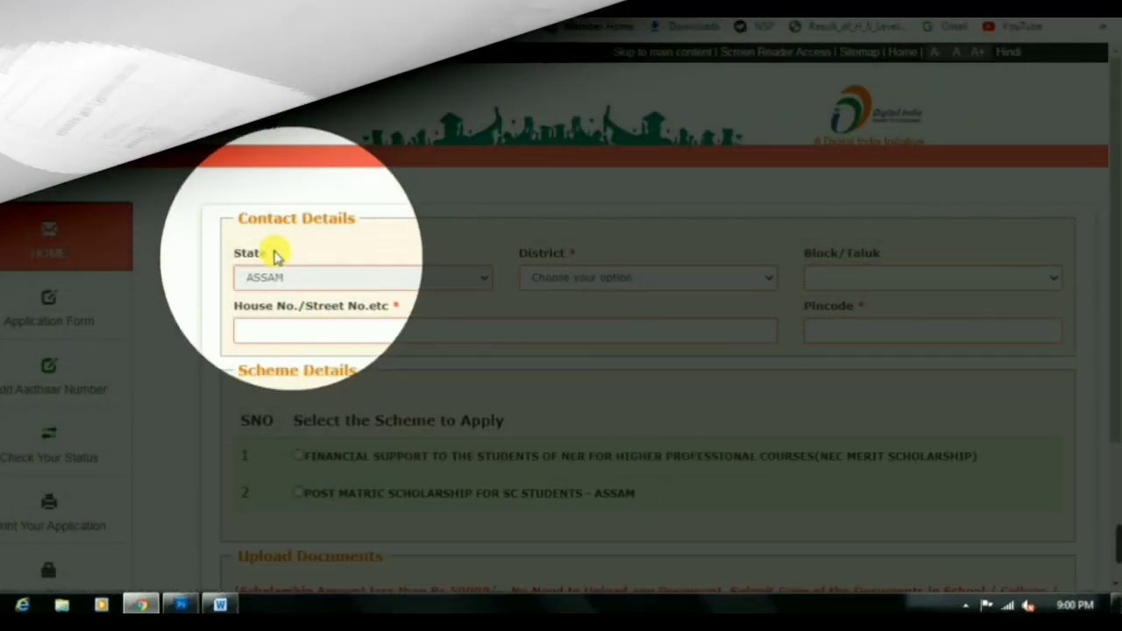
Select POST MATRIC SCHOLARSHIP FOR SC STUDENTS - ASSAM as the scheme to apply for
{"action": "left_click_drag", "start_coordinate": [263, 421], "coordinate": [518, 436]}
{"action": "scroll", "coordinate": [526, 430], "scroll_direction": "down", "scroll_amount": 2}
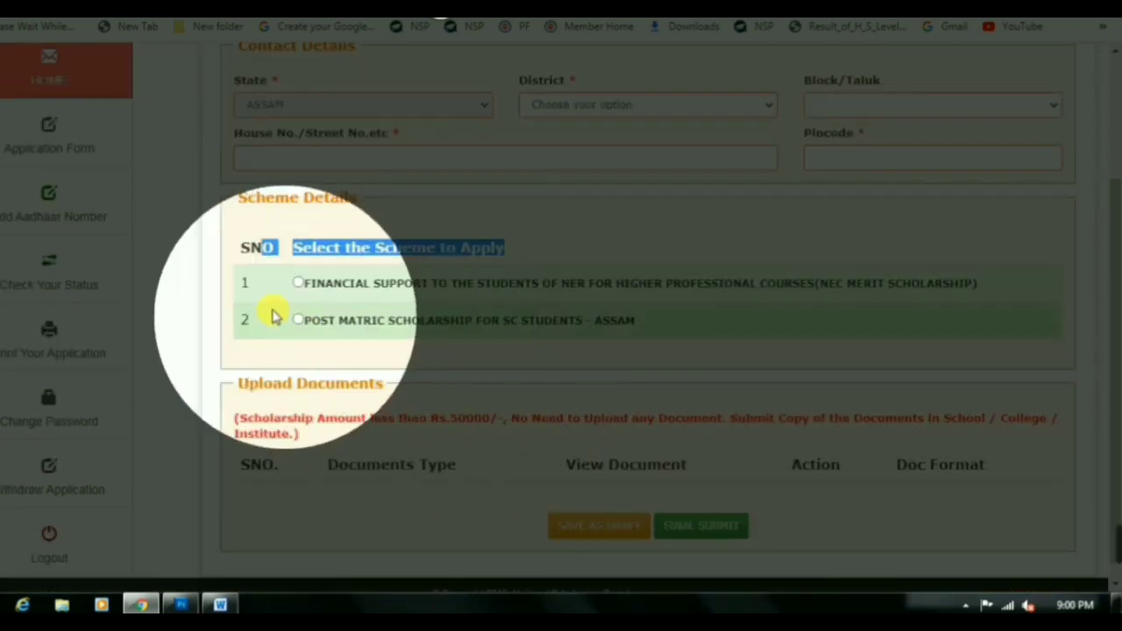
{"action": "left_click", "coordinate": [302, 289]}
{"action": "left_click_drag", "start_coordinate": [346, 292], "coordinate": [955, 295]}
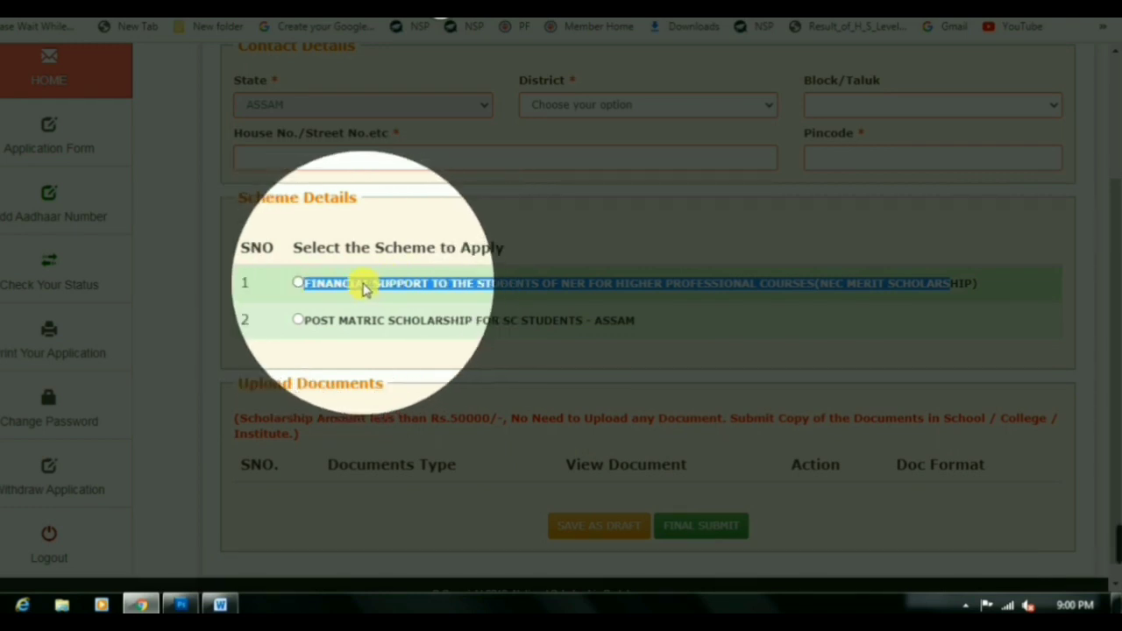
{"action": "left_click_drag", "start_coordinate": [304, 321], "coordinate": [575, 335]}
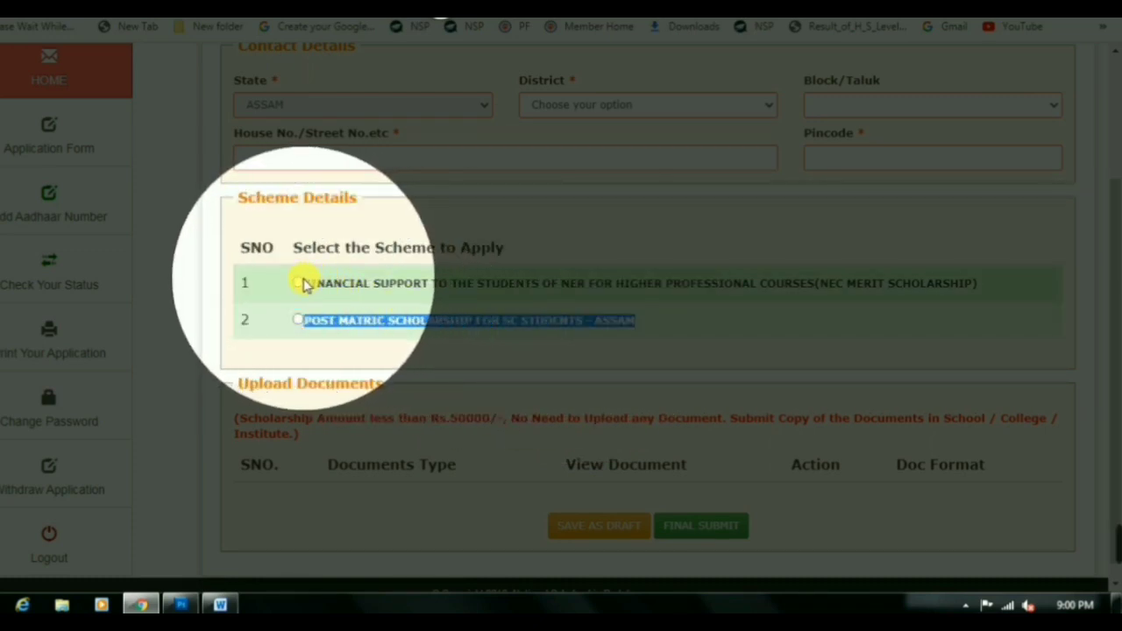
{"action": "left_click", "coordinate": [299, 283]}
{"action": "left_click", "coordinate": [299, 321]}
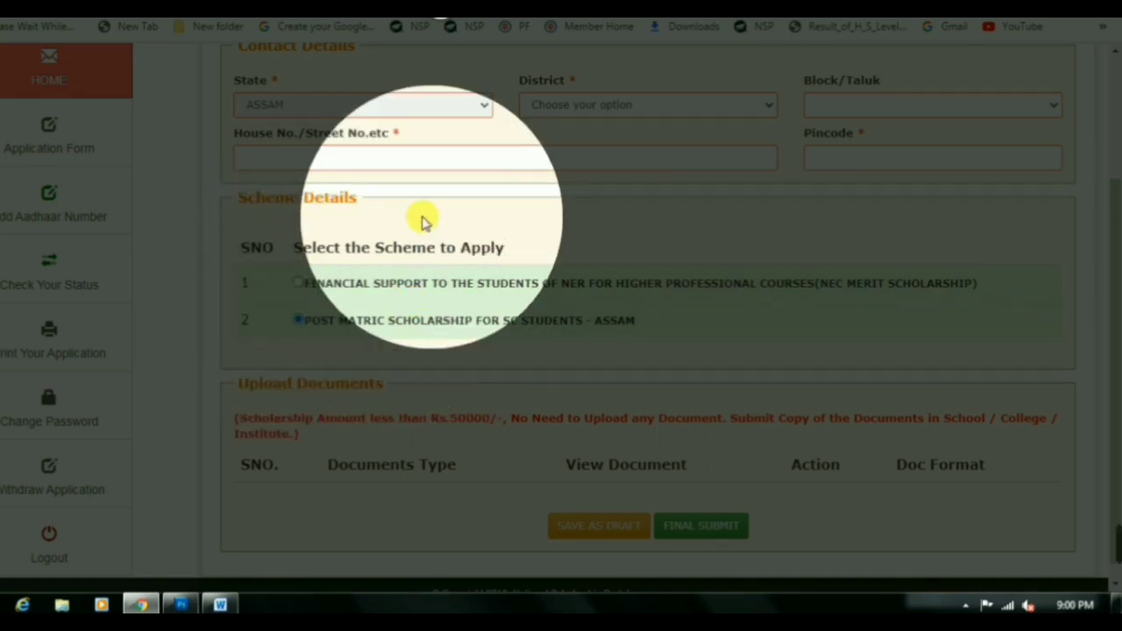
{"action": "scroll", "coordinate": [456, 254], "scroll_direction": "up", "scroll_amount": 1}
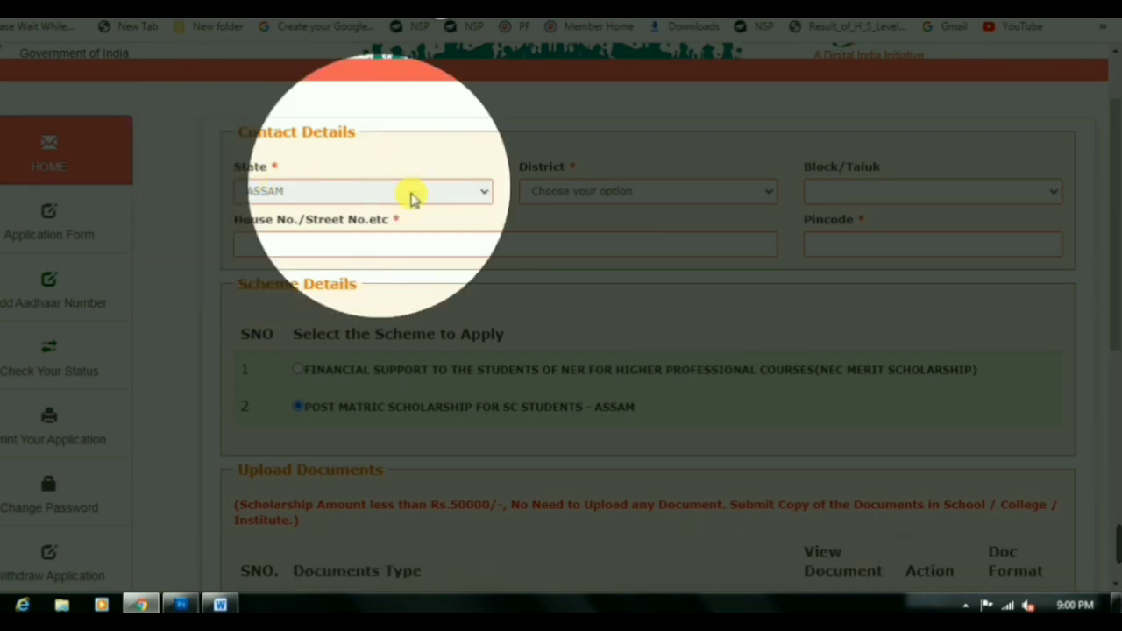
Set the district to UDALGURI and the block/taluk to Udalguri
{"action": "left_click", "coordinate": [544, 191]}
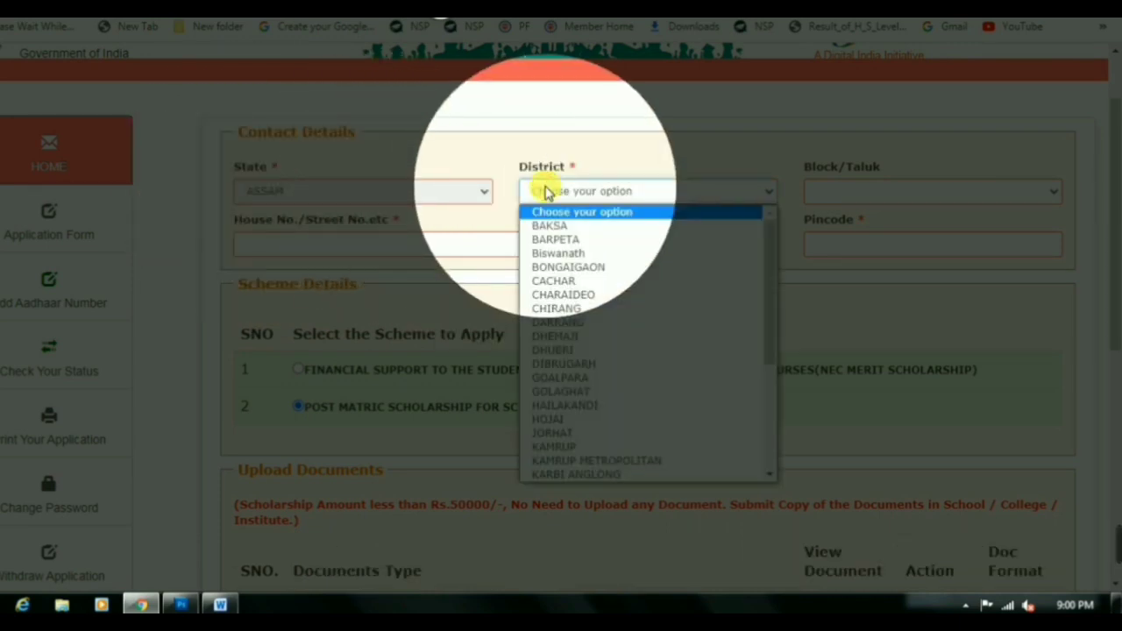
{"action": "key", "text": "u"}
{"action": "key", "text": "Return"}
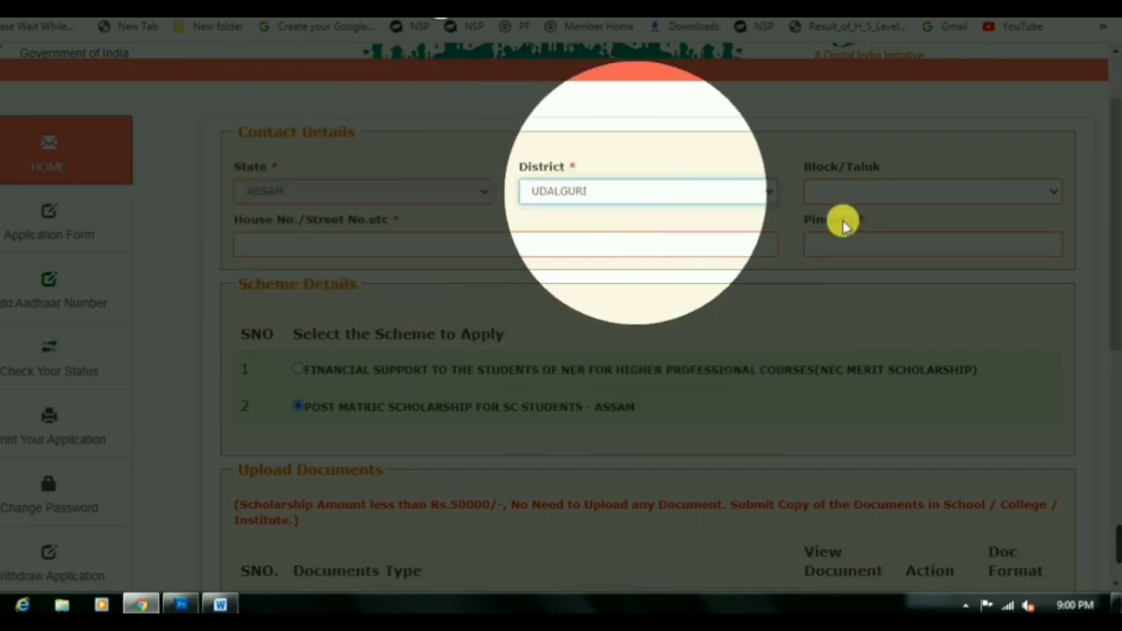
{"action": "left_click", "coordinate": [843, 193]}
{"action": "left_click", "coordinate": [845, 196]}
{"action": "left_click", "coordinate": [847, 196]}
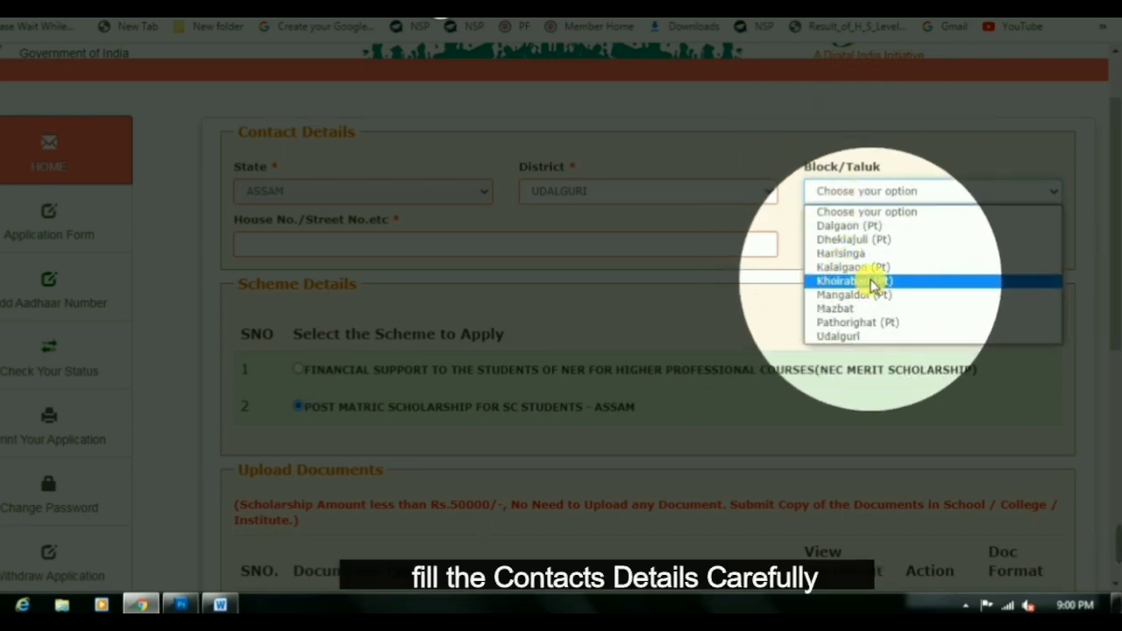
{"action": "left_click", "coordinate": [840, 336]}
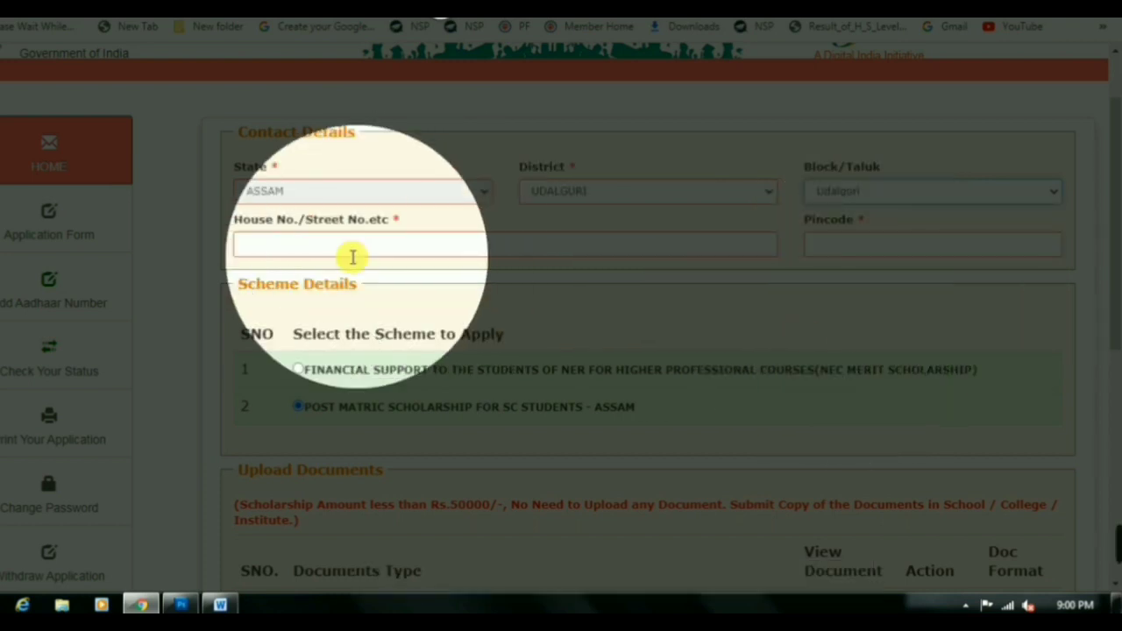
{"action": "left_click", "coordinate": [331, 252]}
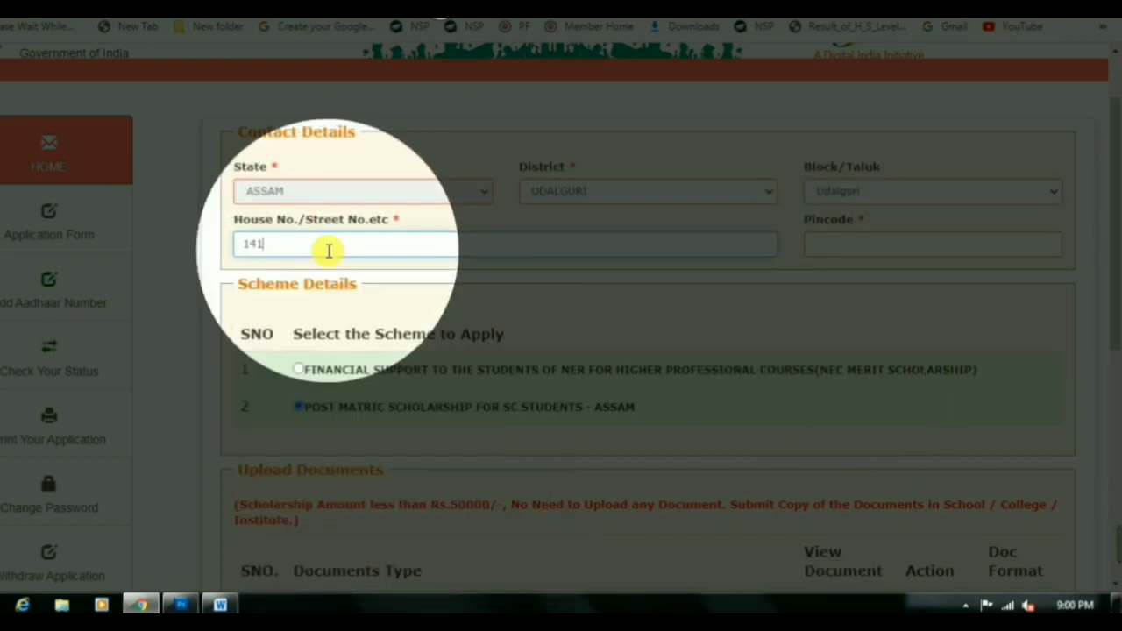
{"action": "left_click", "coordinate": [959, 244]}
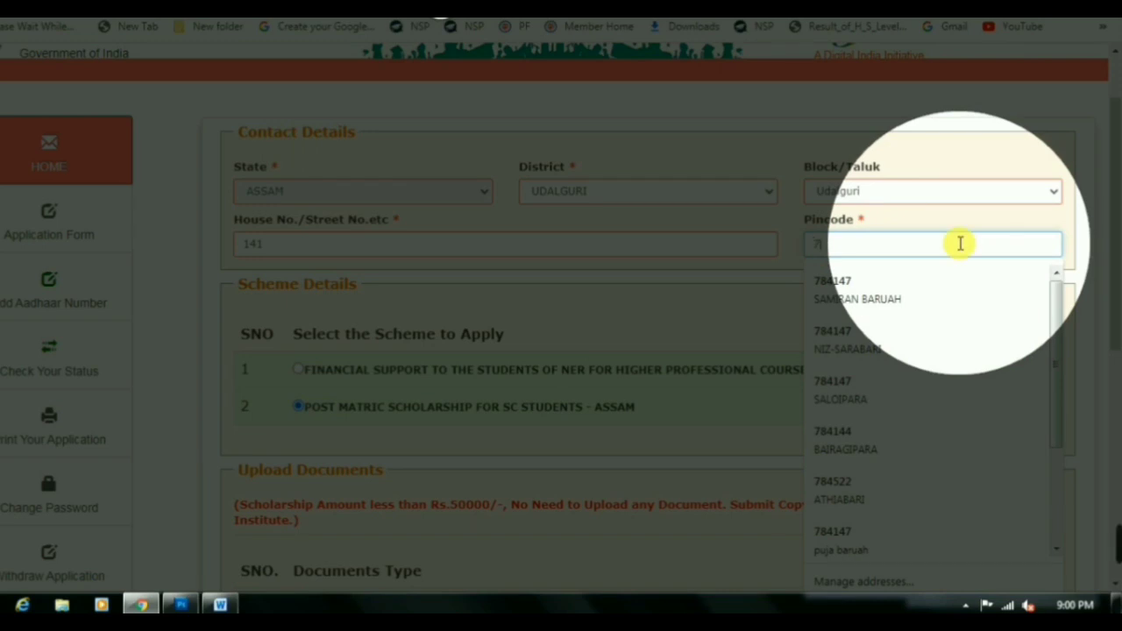
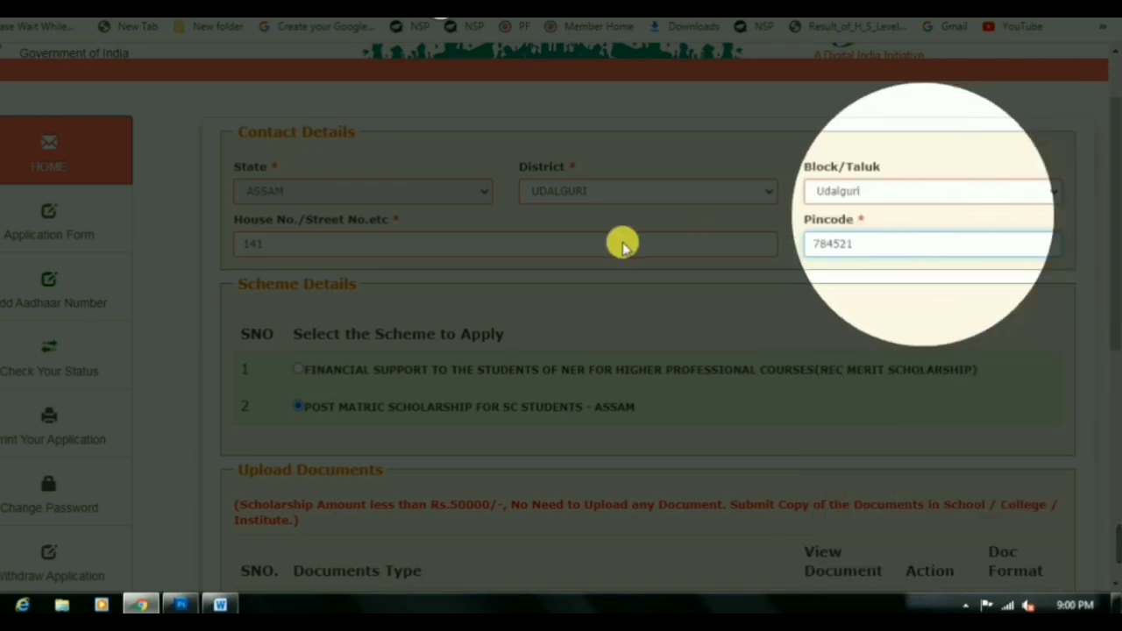
{"action": "scroll", "coordinate": [421, 272], "scroll_direction": "down", "scroll_amount": 1}
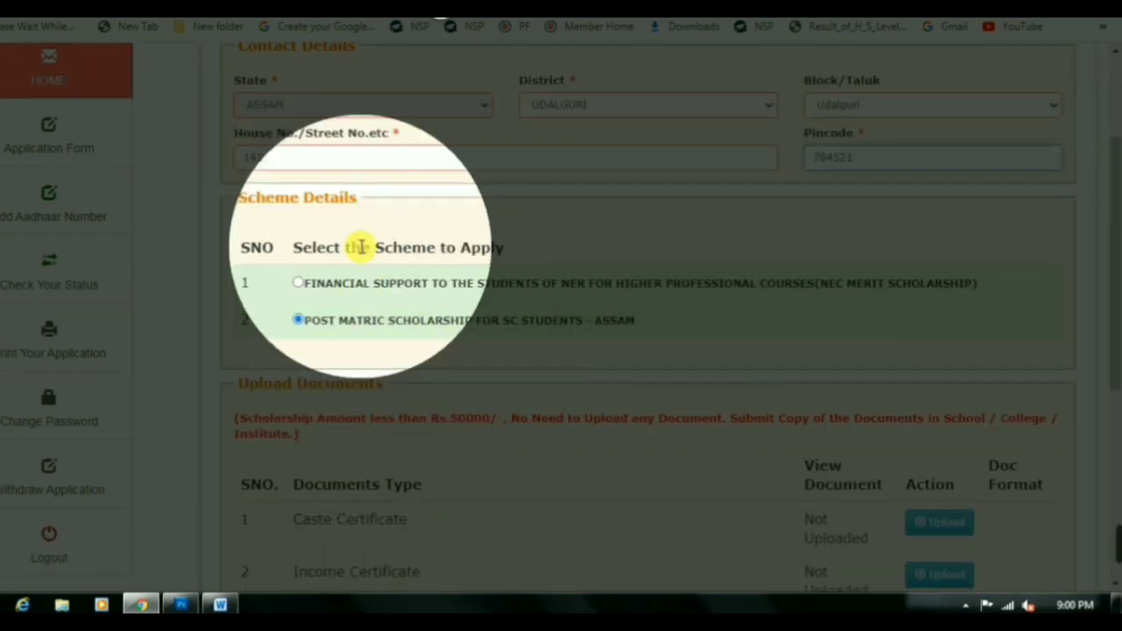
In Upload Documents, review the Caste Certificate, Student Photograph and marksheet requirements
{"action": "scroll", "coordinate": [694, 375], "scroll_direction": "down", "scroll_amount": 3}
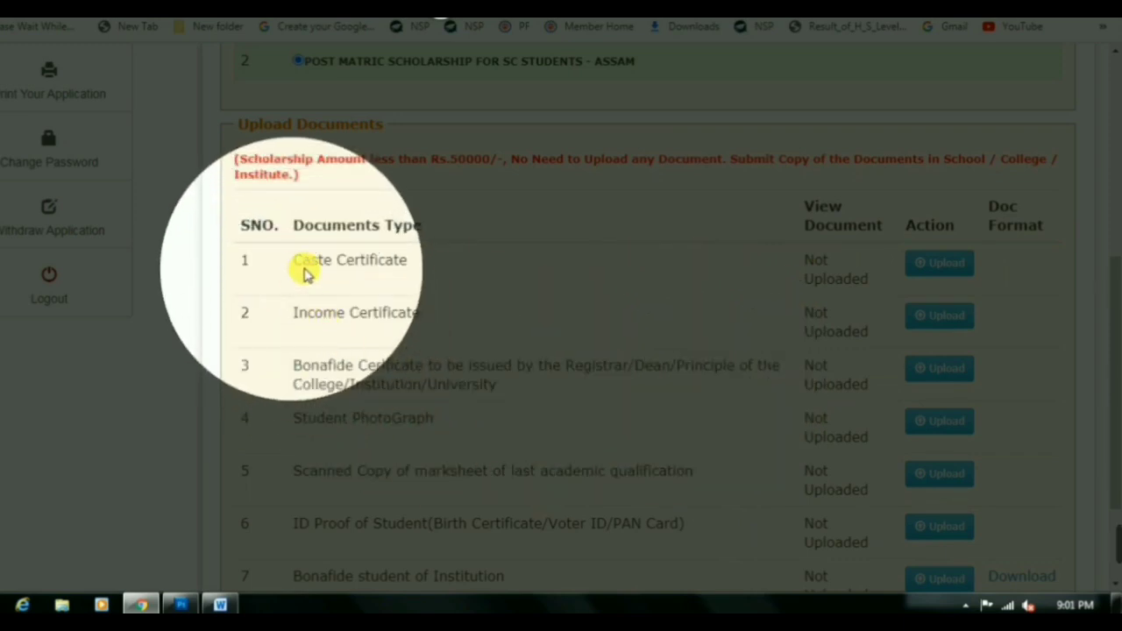
{"action": "left_click_drag", "start_coordinate": [269, 270], "coordinate": [417, 271]}
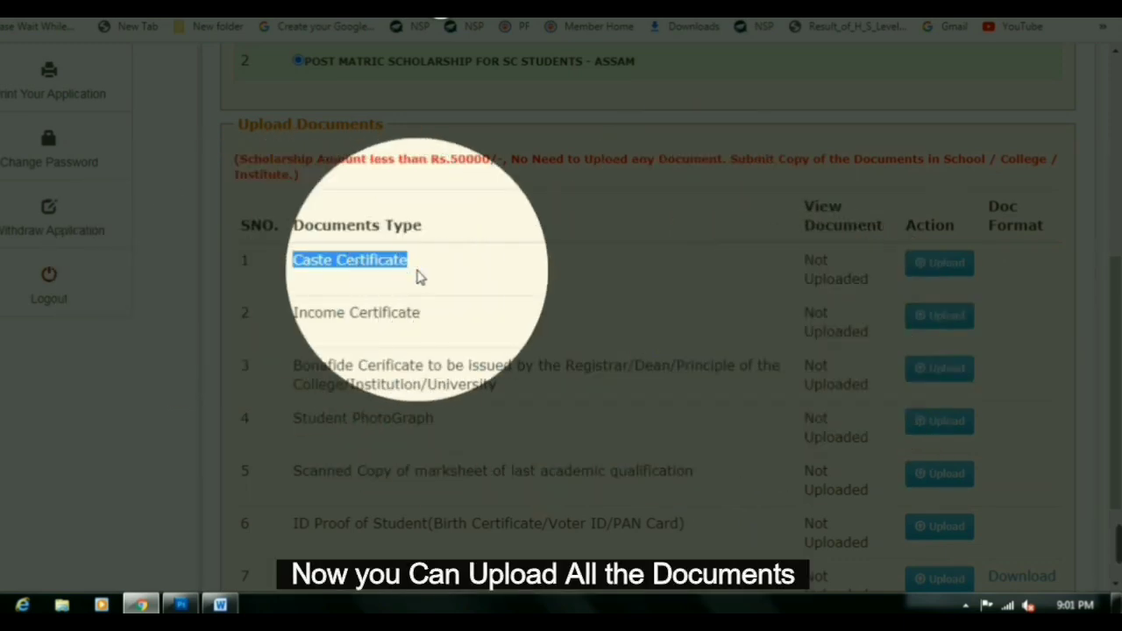
{"action": "left_click_drag", "start_coordinate": [277, 313], "coordinate": [426, 317]}
{"action": "scroll", "coordinate": [416, 351], "scroll_direction": "down", "scroll_amount": 1}
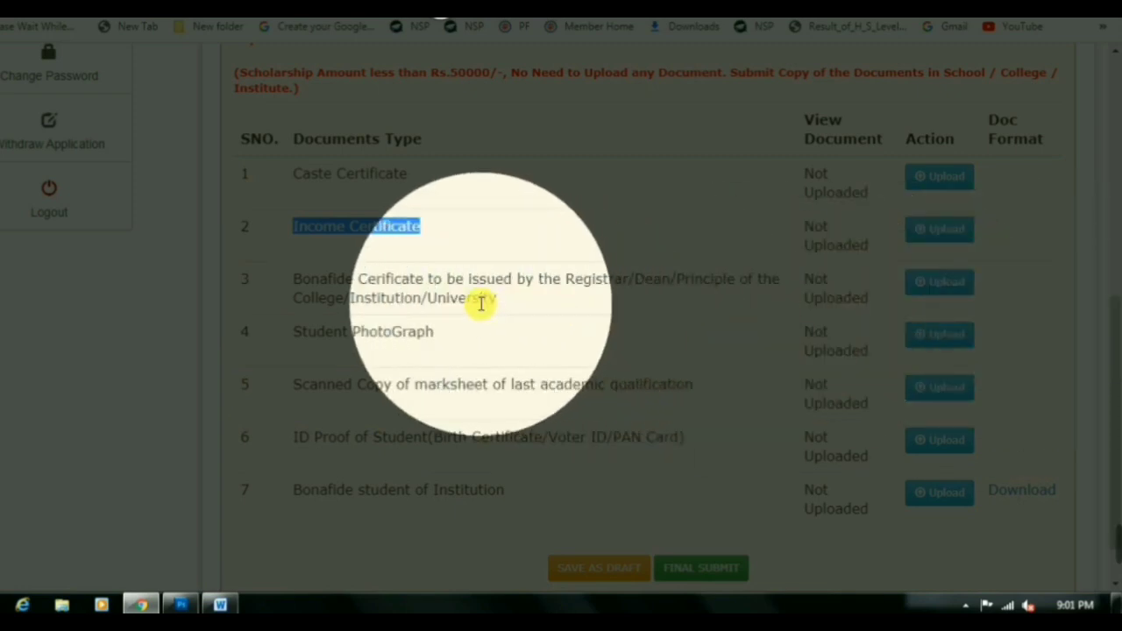
{"action": "scroll", "coordinate": [486, 293], "scroll_direction": "down", "scroll_amount": 1}
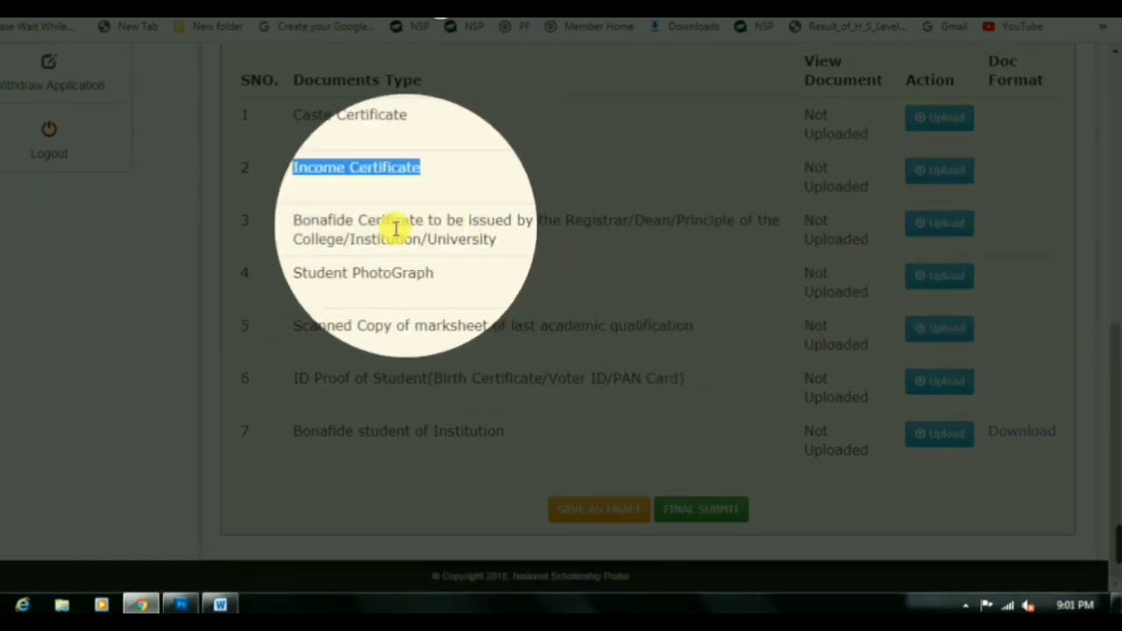
{"action": "left_click_drag", "start_coordinate": [310, 279], "coordinate": [431, 273]}
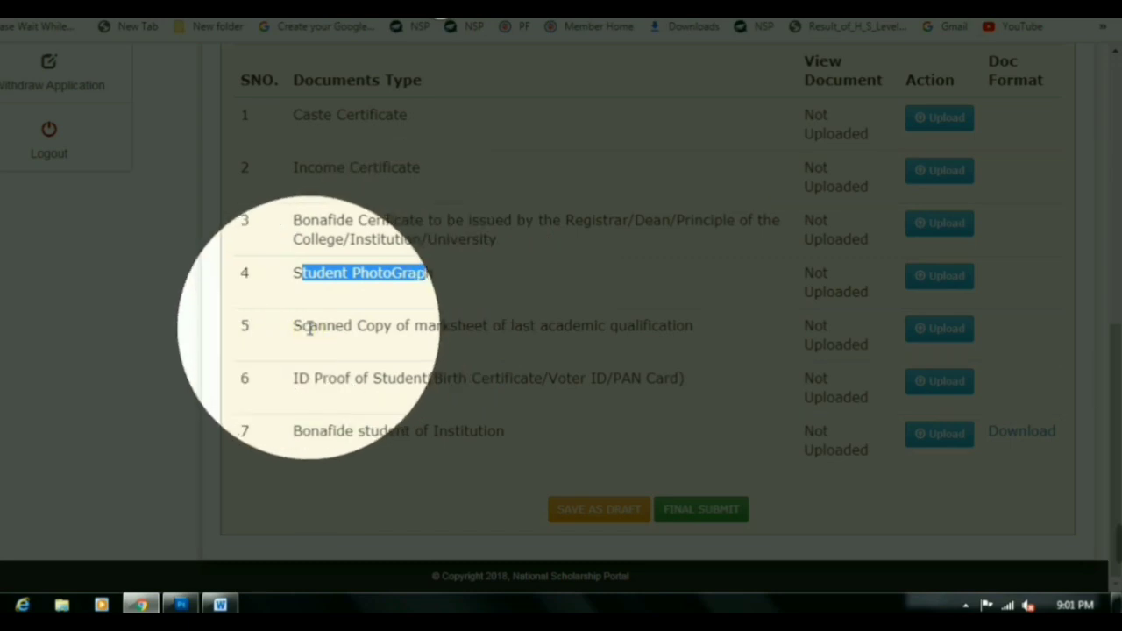
{"action": "left_click_drag", "start_coordinate": [308, 326], "coordinate": [651, 331]}
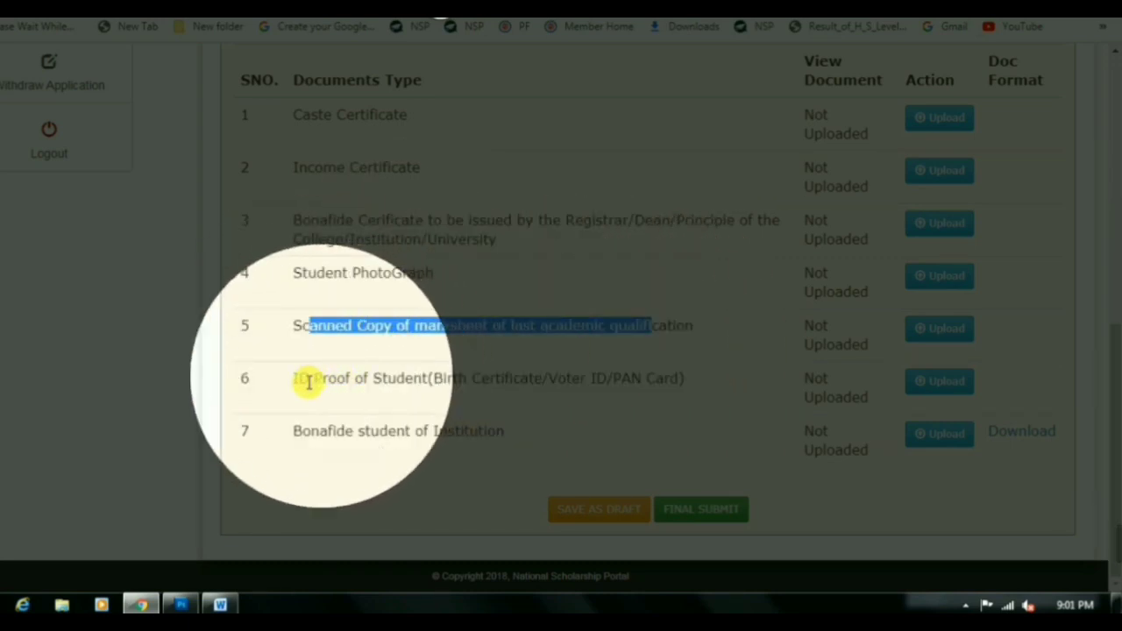
Review the accepted student ID proof types, then download the Bonafide student of Institution certificate format
{"action": "left_click_drag", "start_coordinate": [311, 380], "coordinate": [371, 383]}
{"action": "left_click_drag", "start_coordinate": [443, 381], "coordinate": [662, 379]}
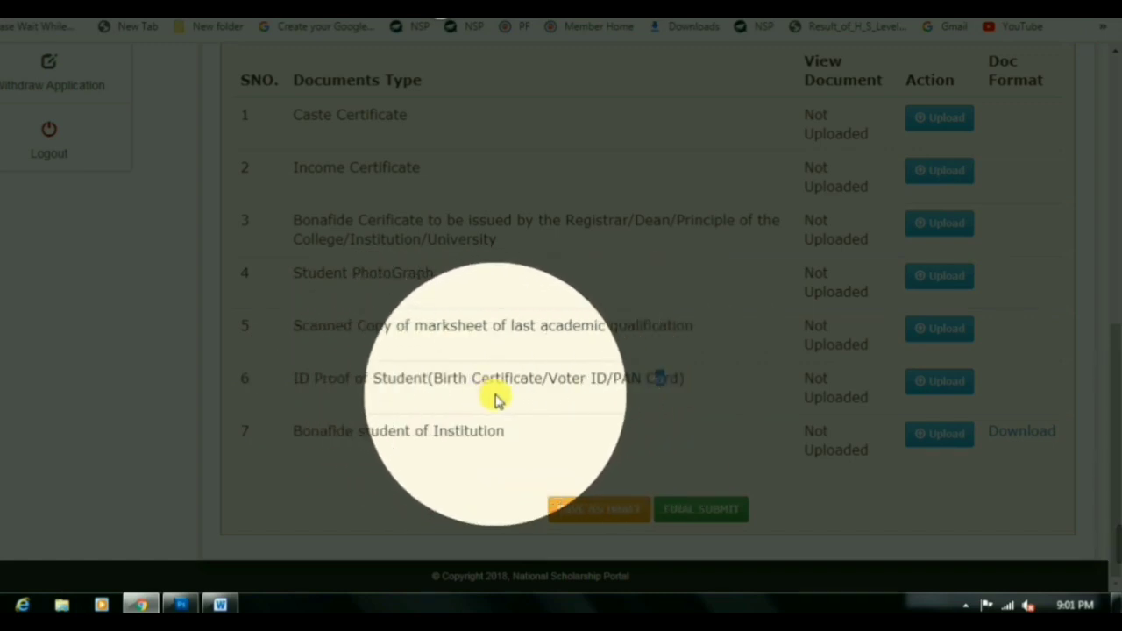
{"action": "left_click_drag", "start_coordinate": [296, 431], "coordinate": [485, 430]}
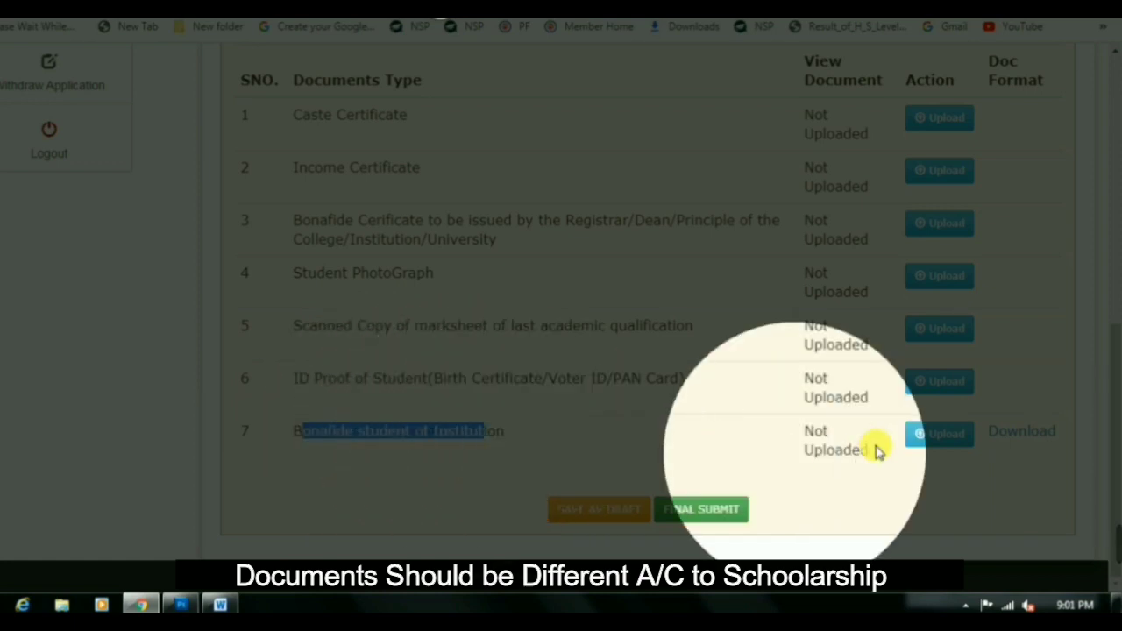
{"action": "left_click", "coordinate": [1008, 432]}
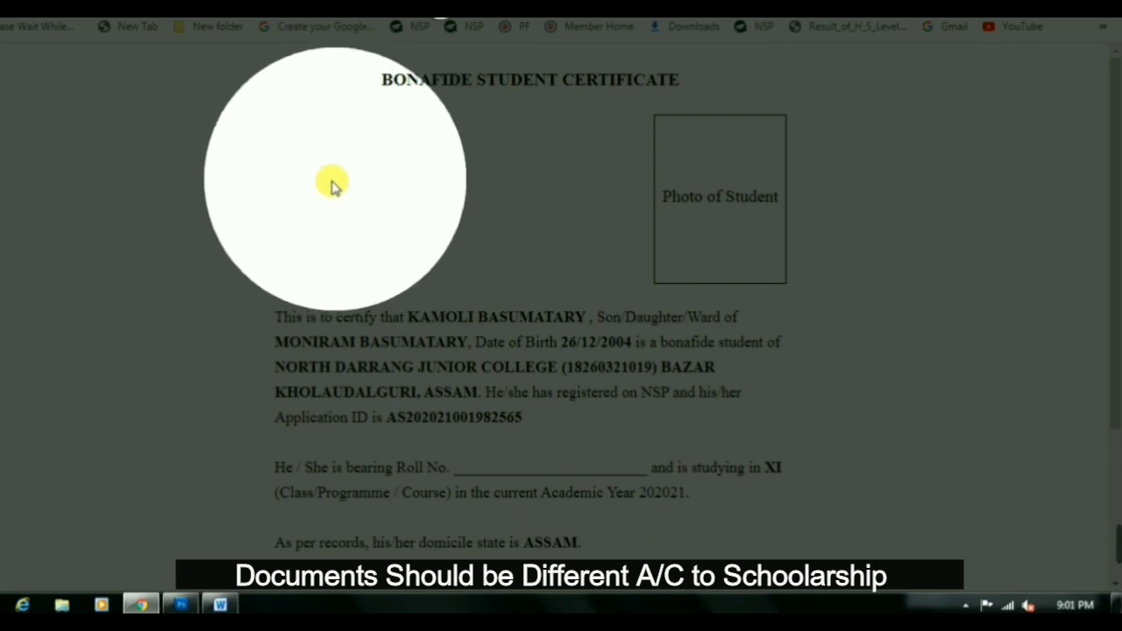
Scroll through the Bonafide Student Certificate, noting its blank roll number line
{"action": "scroll", "coordinate": [526, 153], "scroll_direction": "down", "scroll_amount": 2}
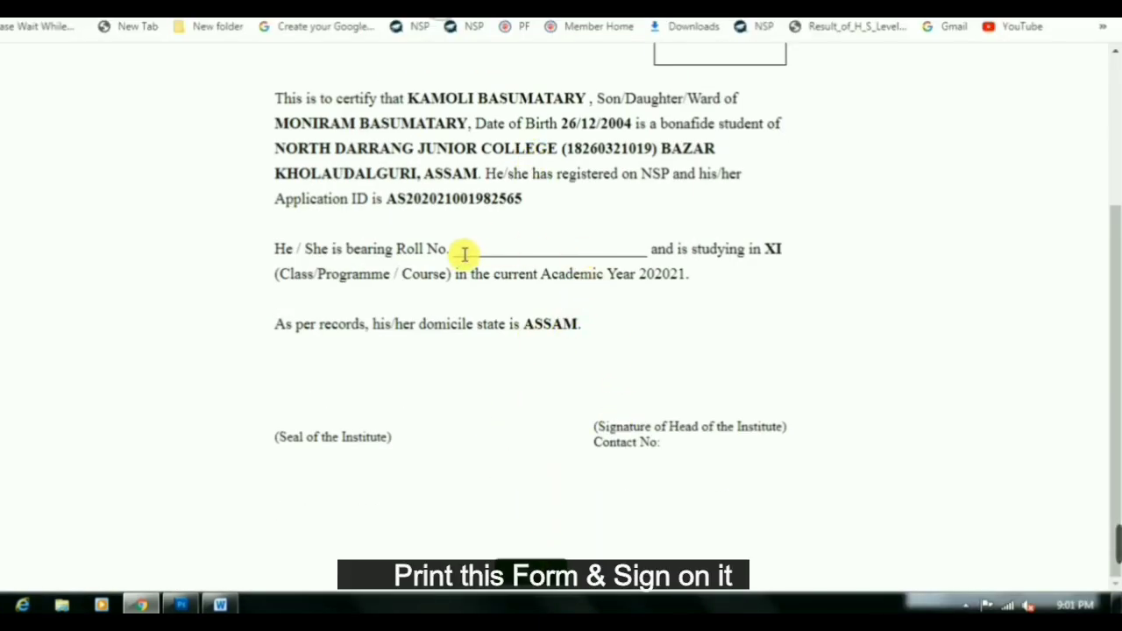
{"action": "left_click_drag", "start_coordinate": [463, 252], "coordinate": [561, 268]}
{"action": "left_click_drag", "start_coordinate": [595, 426], "coordinate": [741, 426]}
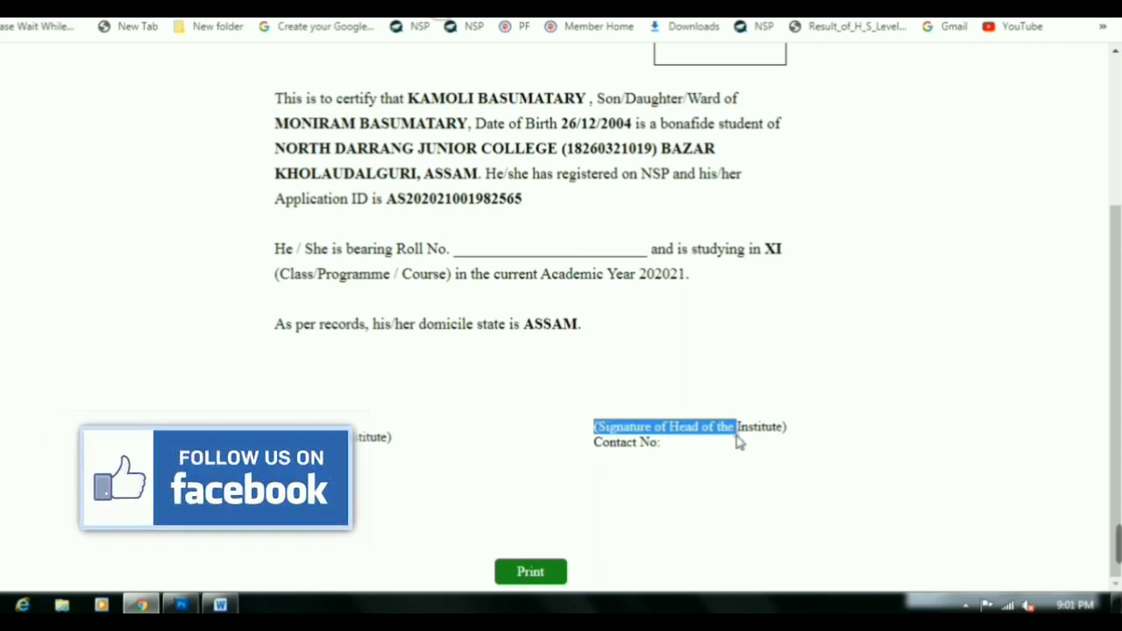
Scroll back up the application form to Contact Details and the Post Matric SC scheme
{"action": "scroll", "coordinate": [781, 343], "scroll_direction": "up", "scroll_amount": 2}
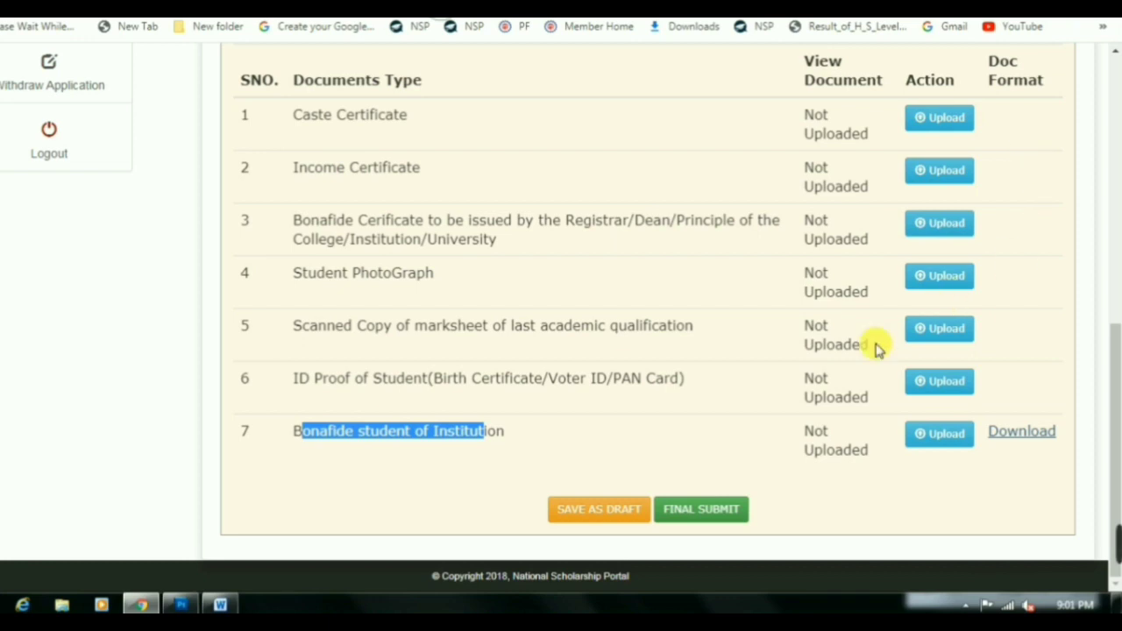
{"action": "scroll", "coordinate": [697, 375], "scroll_direction": "up", "scroll_amount": 3}
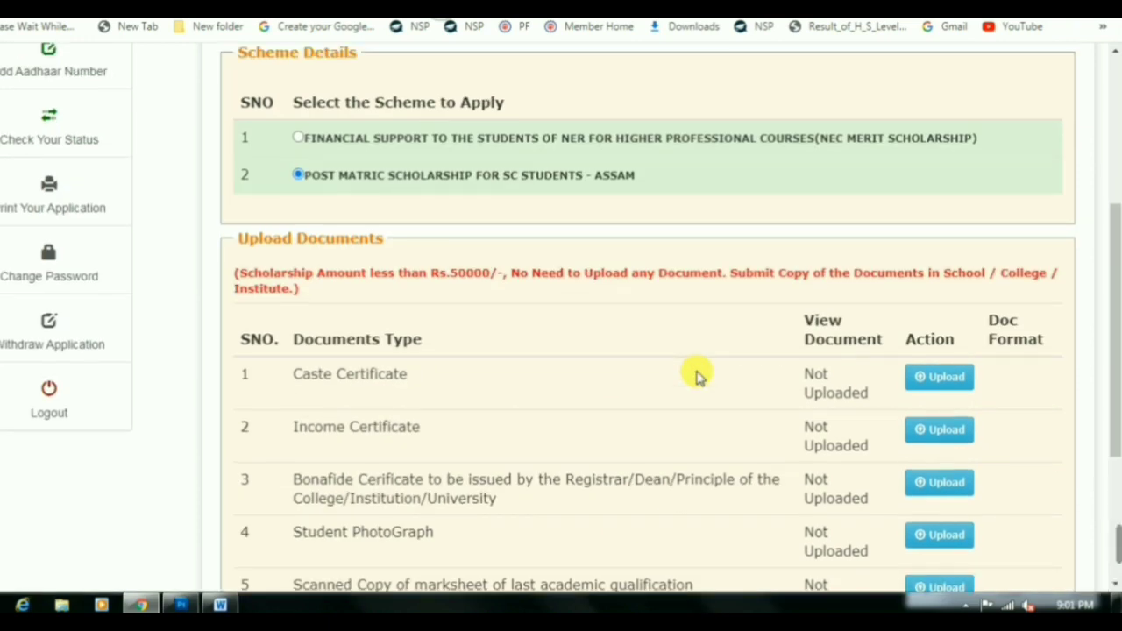
{"action": "scroll", "coordinate": [622, 319], "scroll_direction": "up", "scroll_amount": 4}
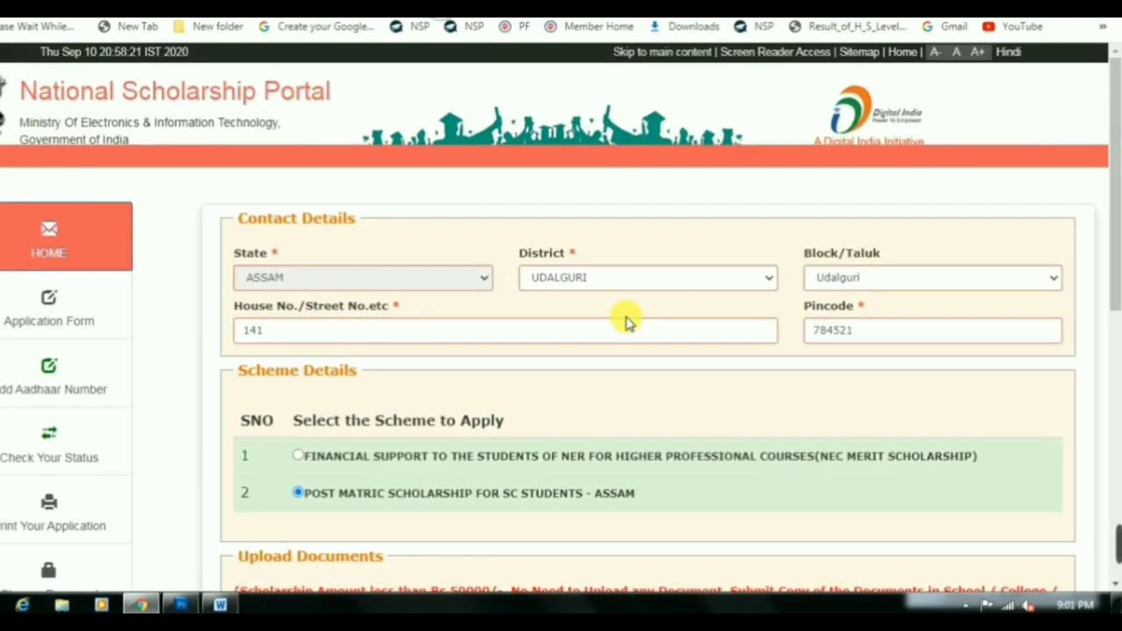